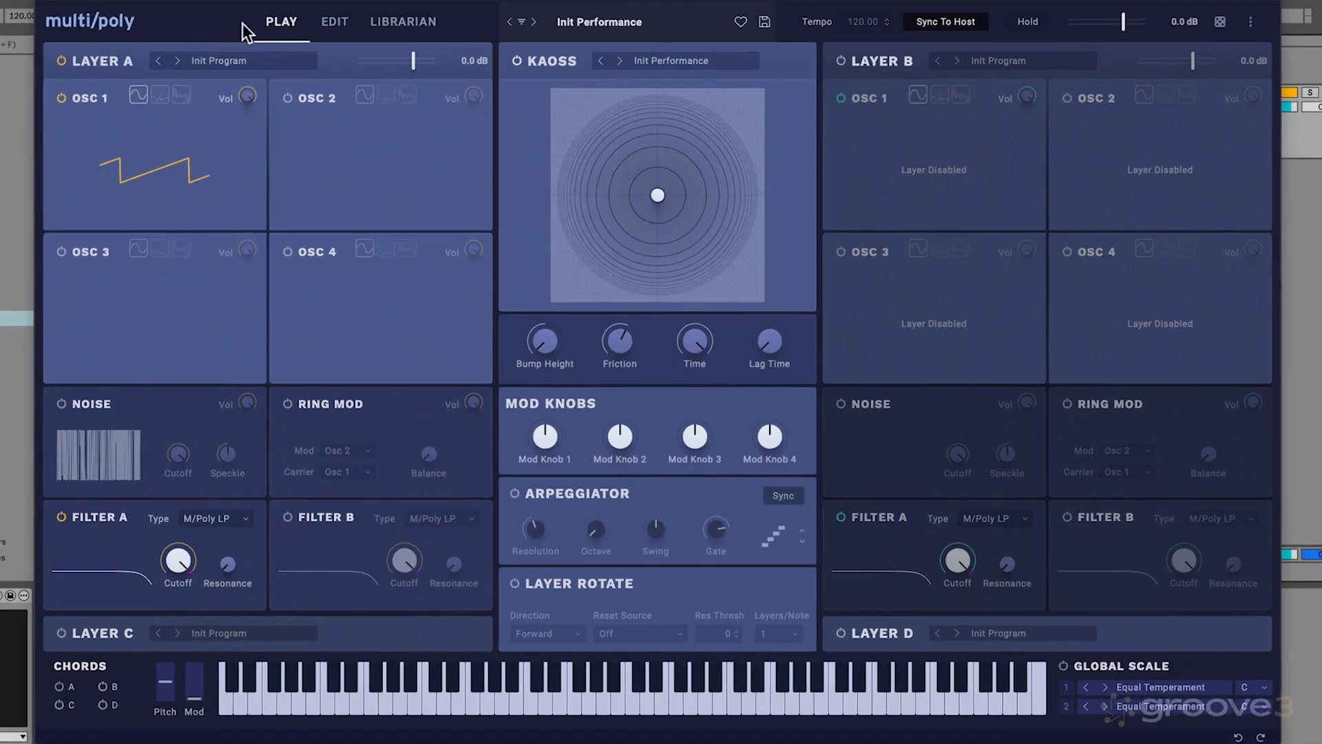
- Open the synth's editing page and look through the Filter A, Amp and Pitch envelopes of Layer A
left_click(335, 29)
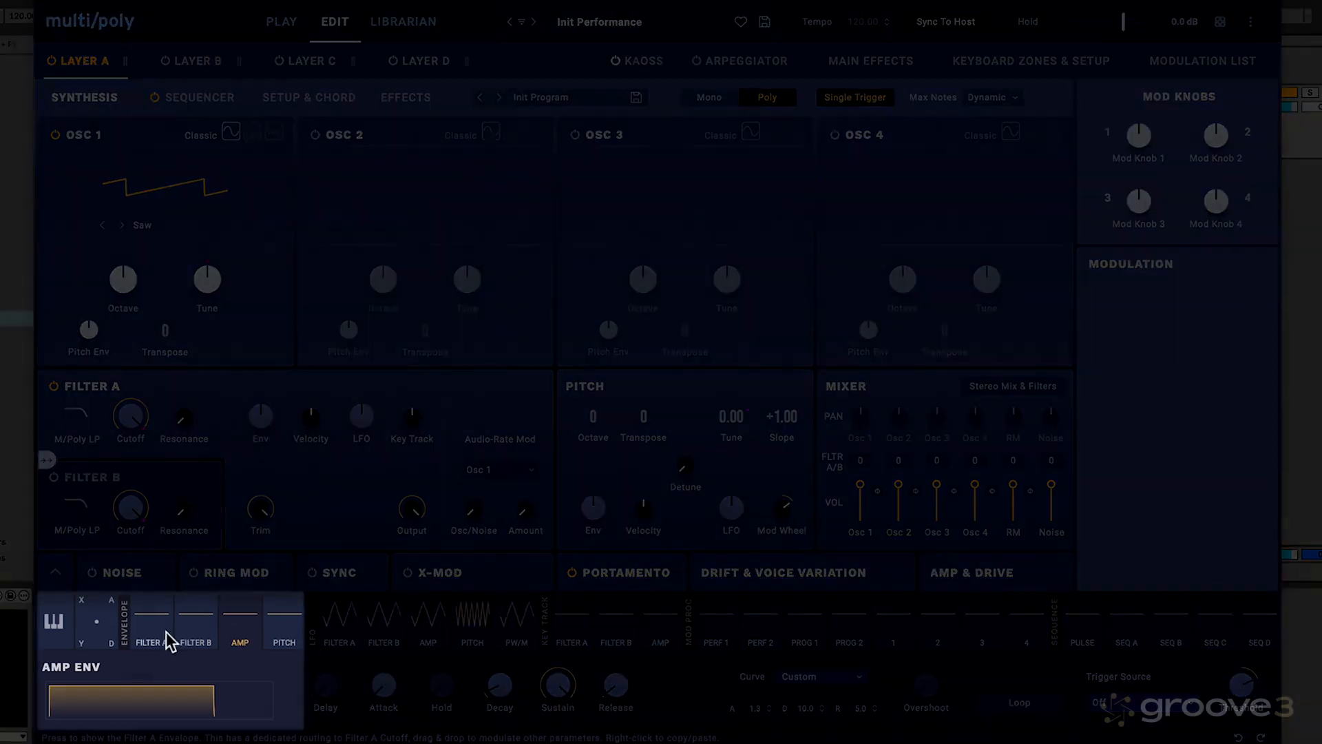
left_click(151, 627)
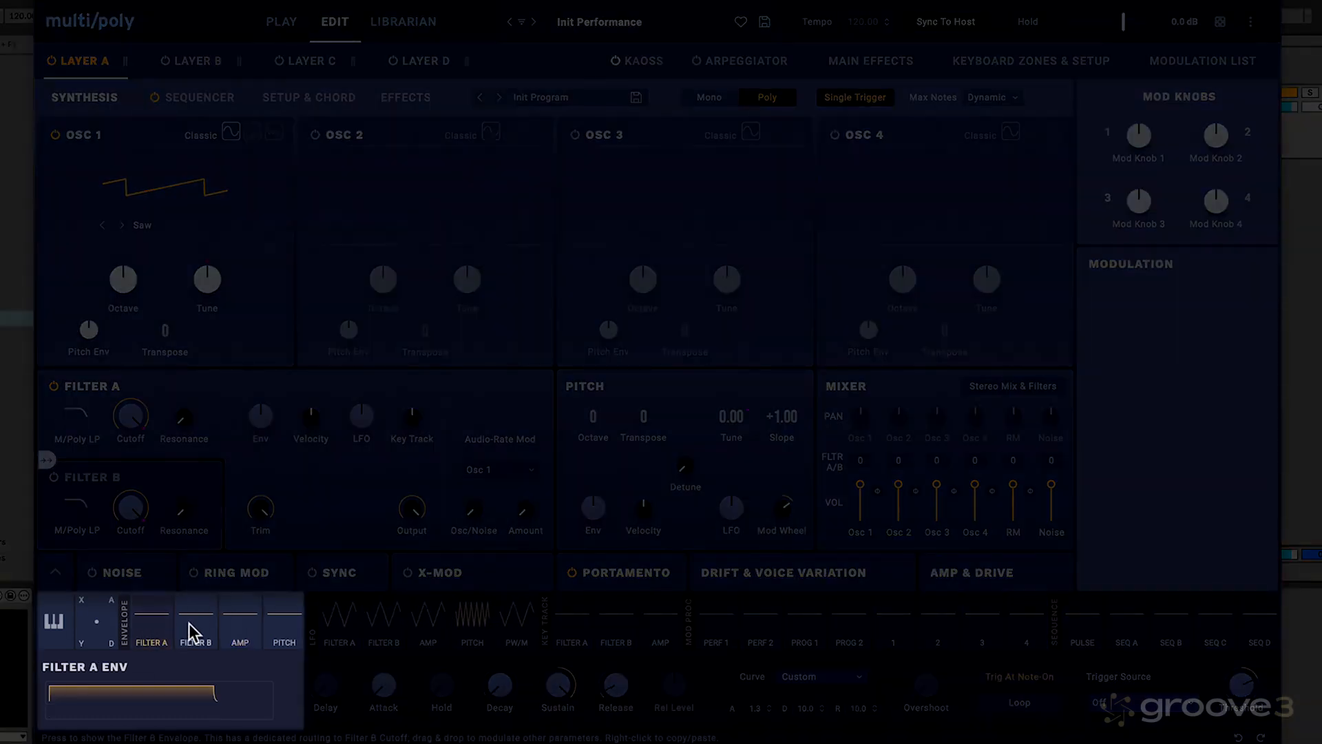
left_click(238, 630)
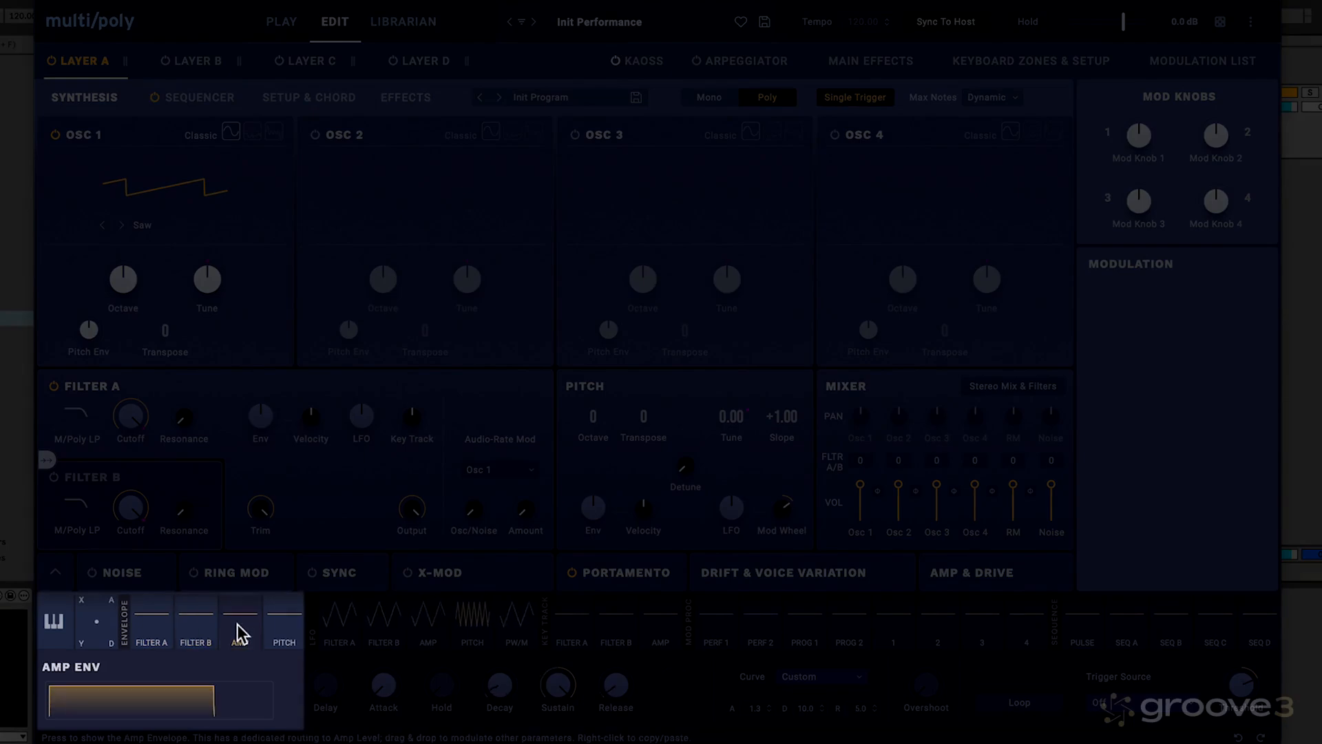
left_click(287, 623)
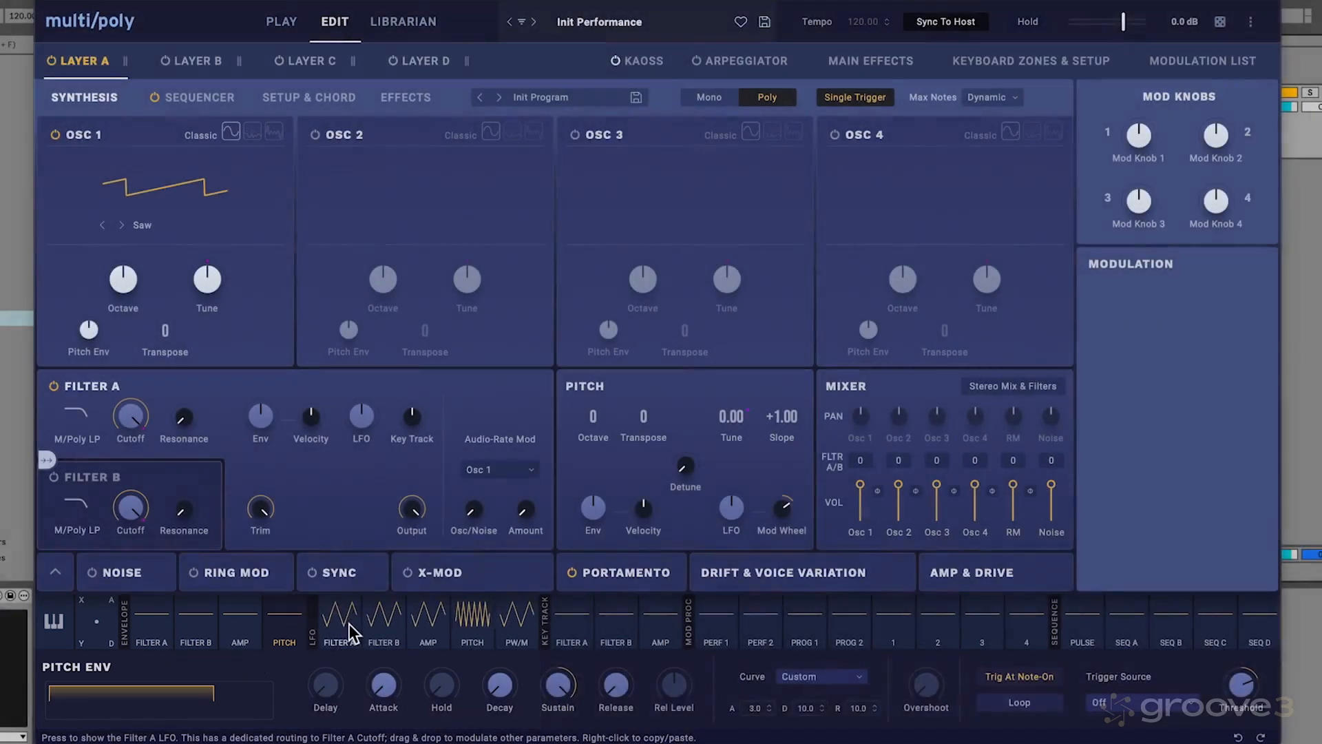
- Look through the Filter A, Amp, Pitch and PW/Morph LFOs, ending on the Filter A LFO
left_click(349, 625)
left_click(425, 624)
left_click(472, 621)
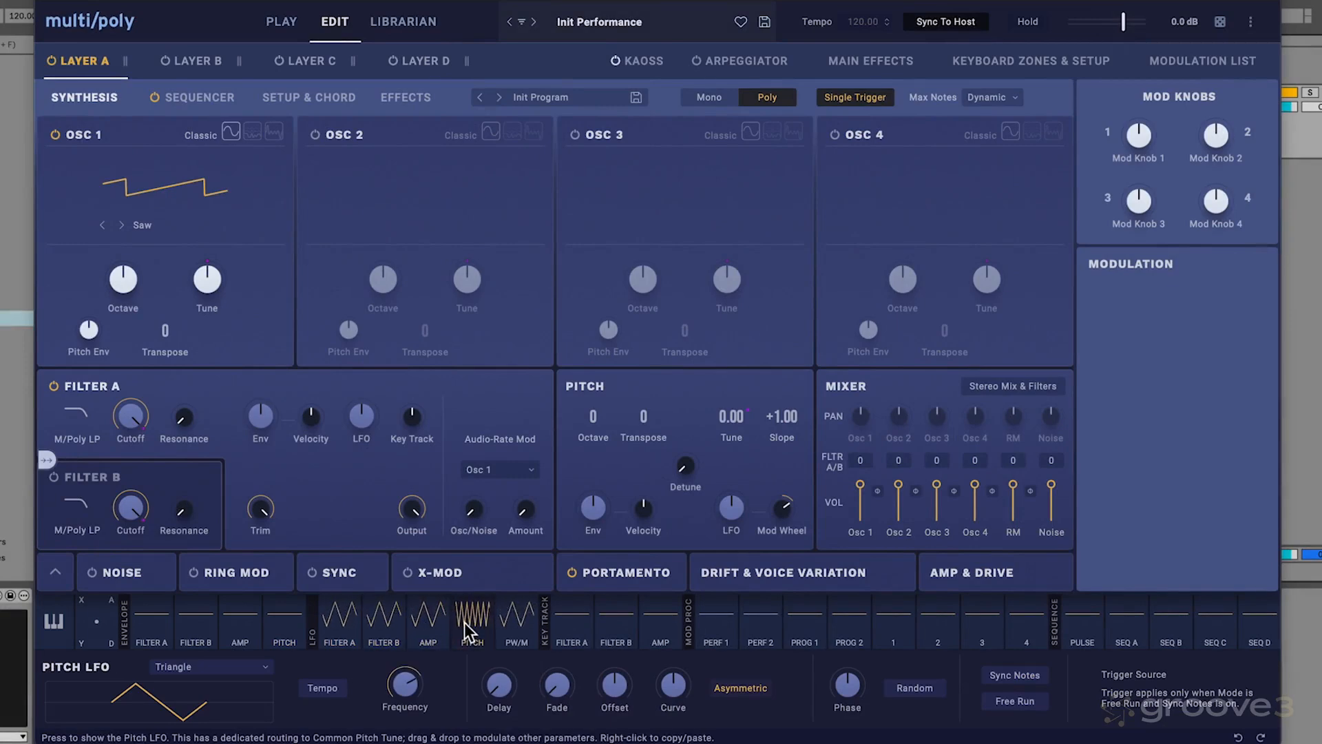
left_click(514, 631)
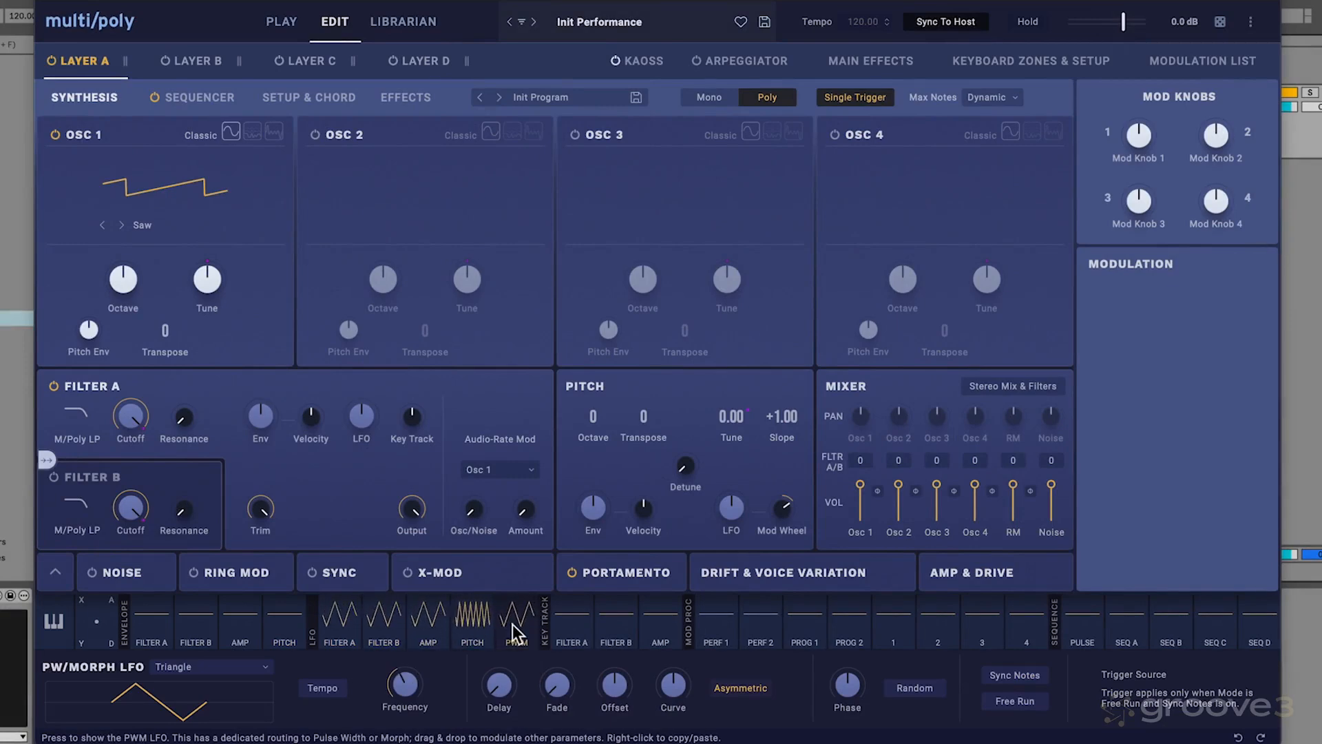
left_click(340, 620)
mouse_move(372, 416)
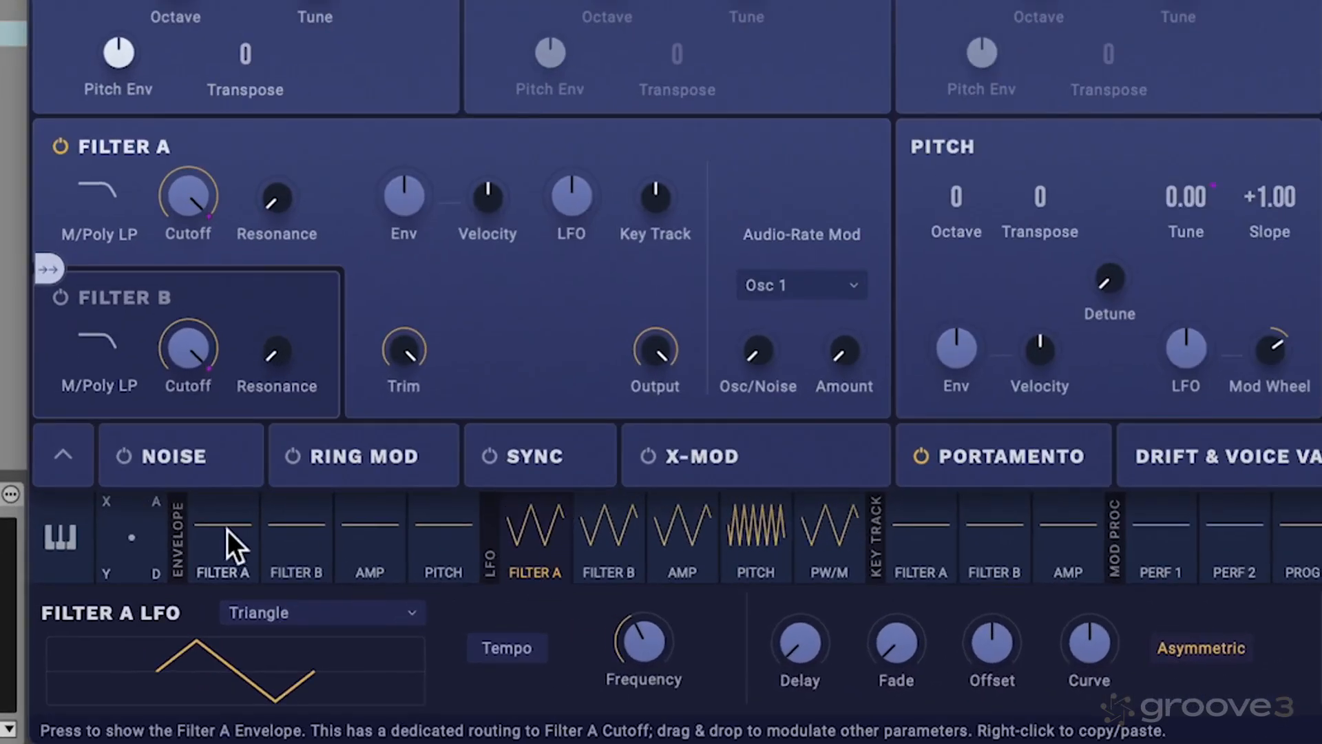
- Show the Amp envelope and examine its delay, attack, hold, sustain and release parameters
left_click(377, 530)
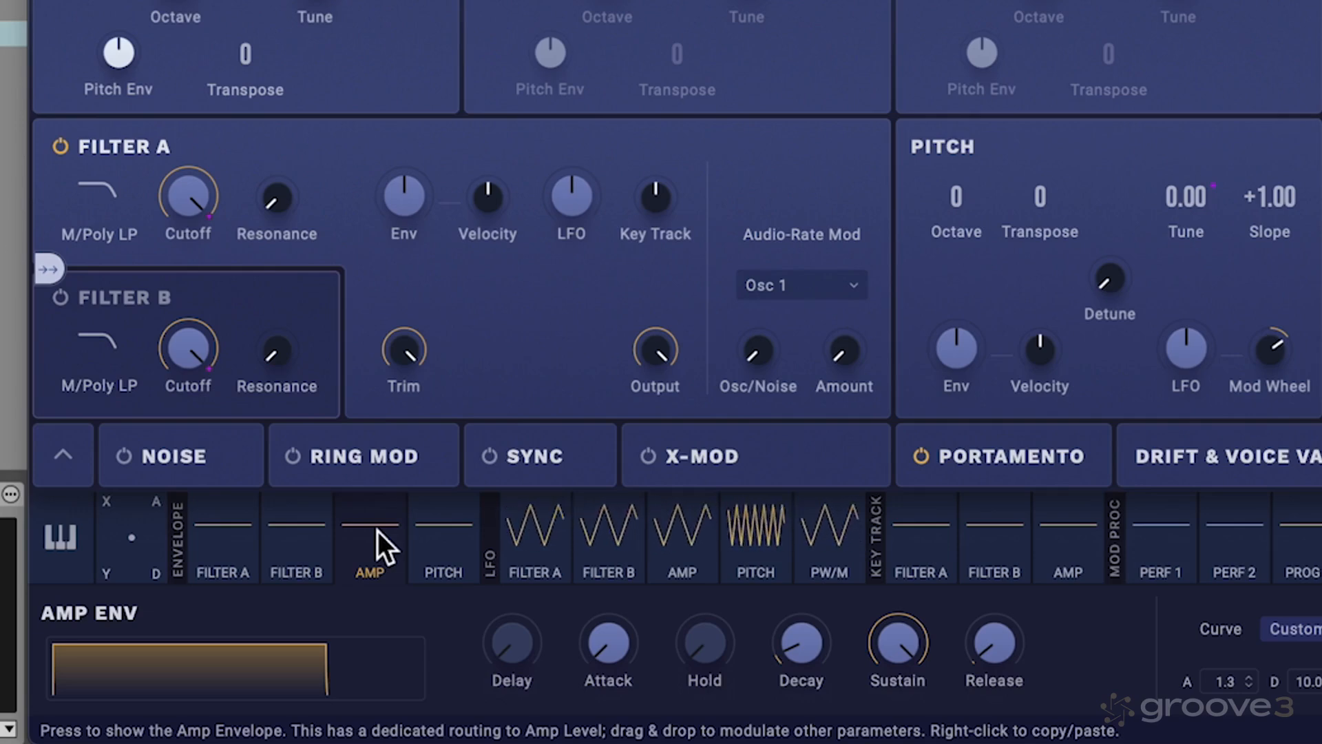
mouse_move(511, 644)
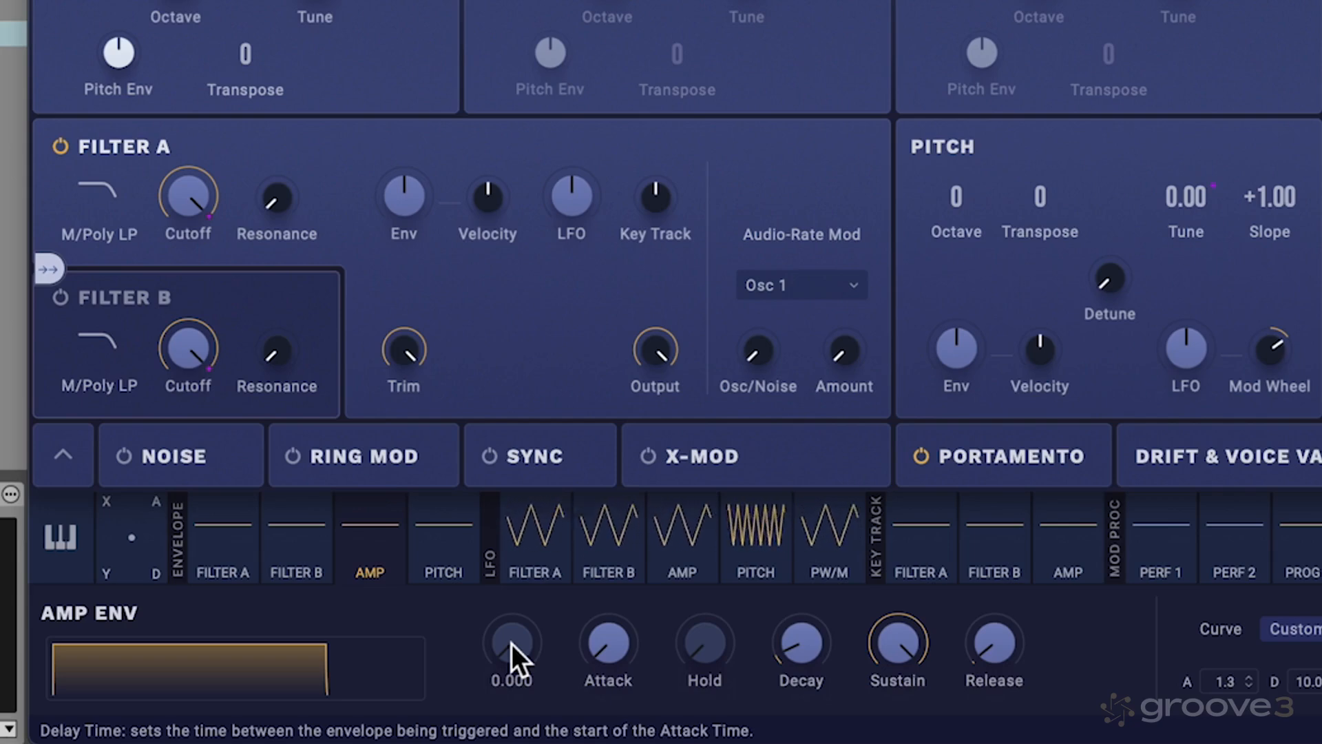
mouse_move(600, 642)
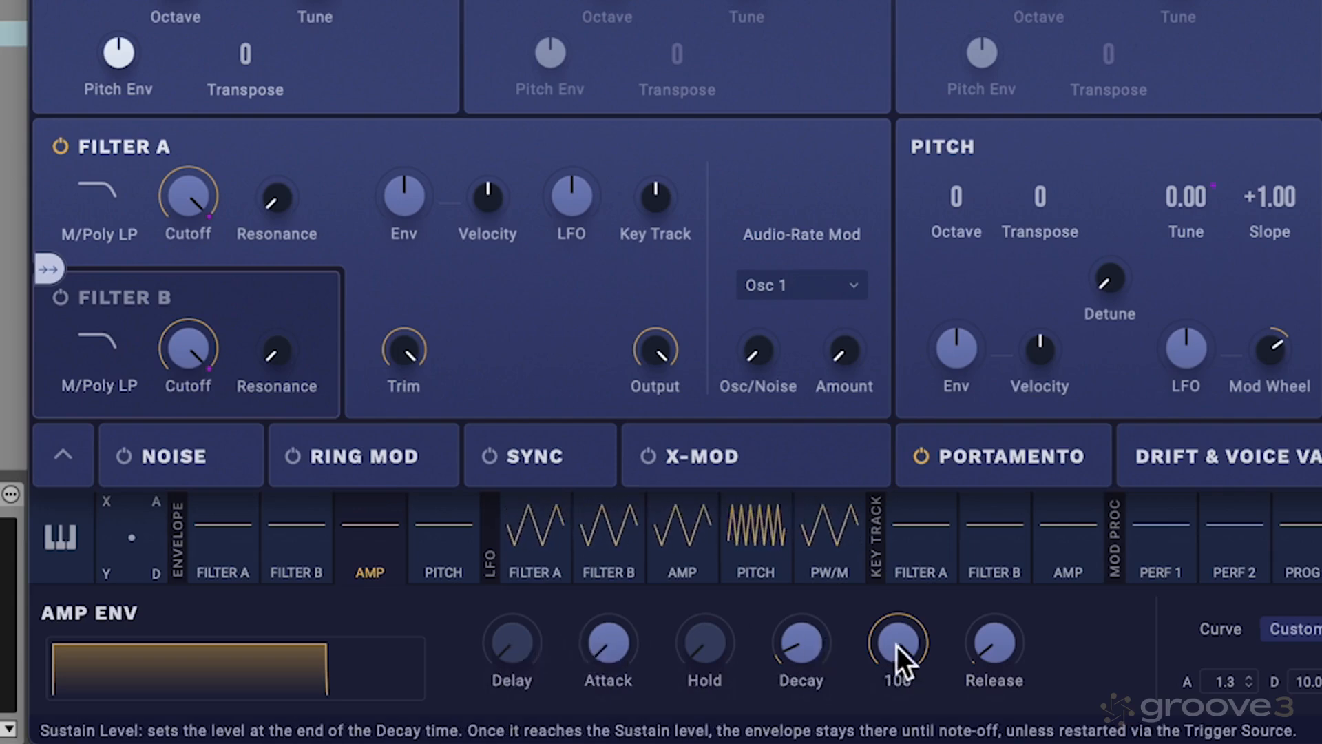
mouse_move(987, 646)
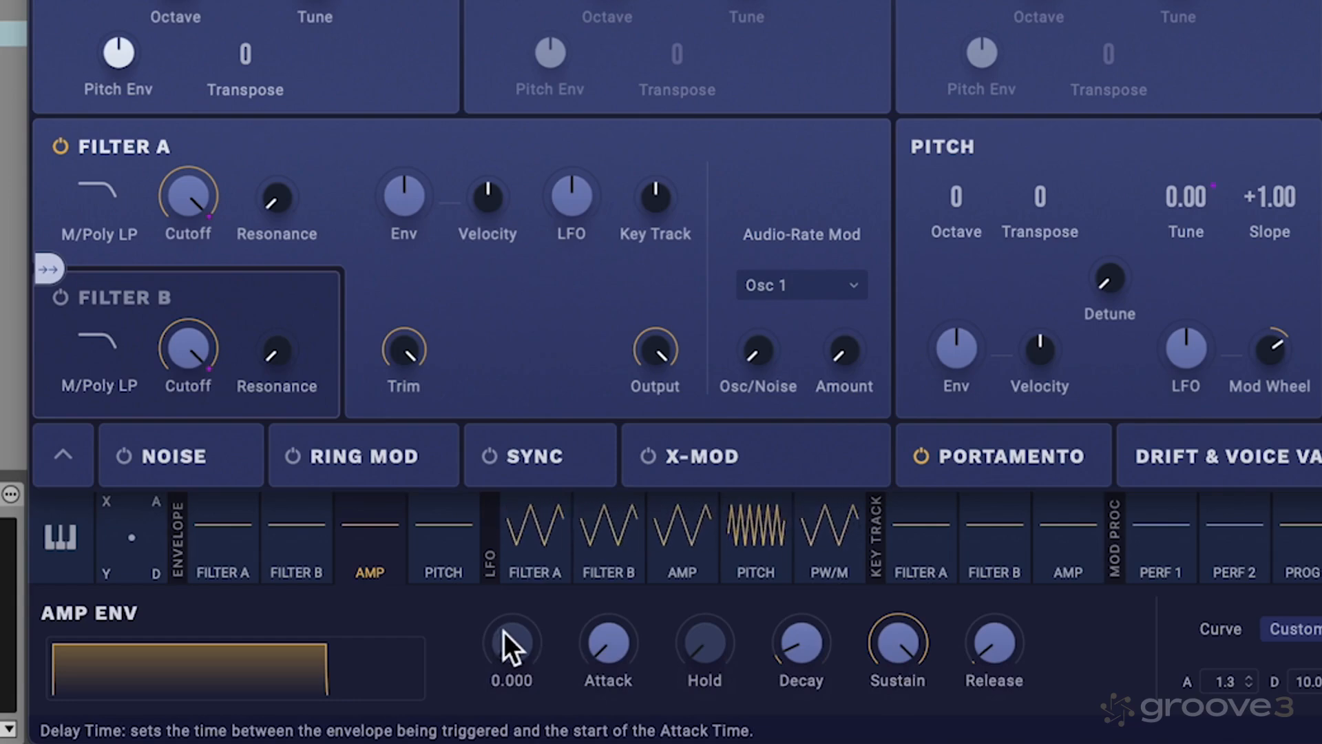
mouse_move(687, 643)
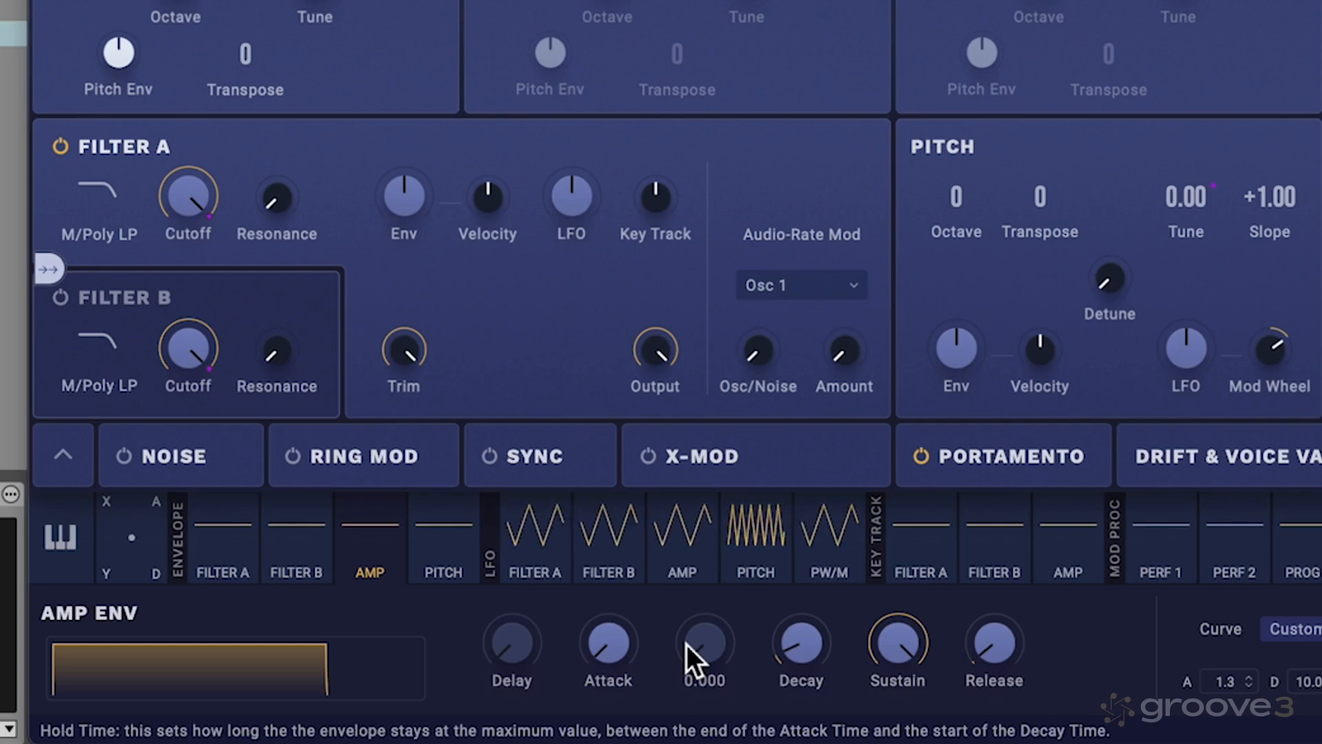
- Try the Amp envelope's delay time at 0.895 and 1.000 seconds, and return it to zero
left_click_drag(514, 639, 515, 566)
left_click_drag(532, 490, 529, 686)
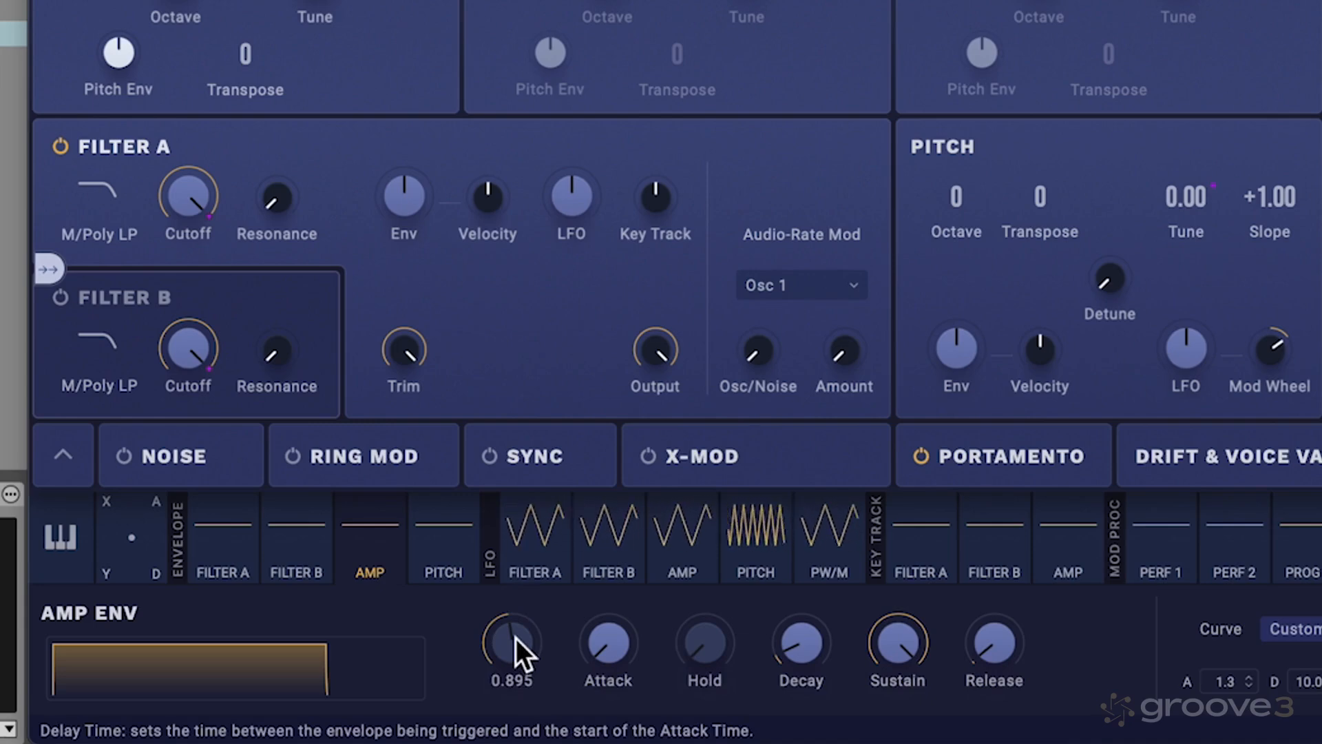
mouse_move(491, 657)
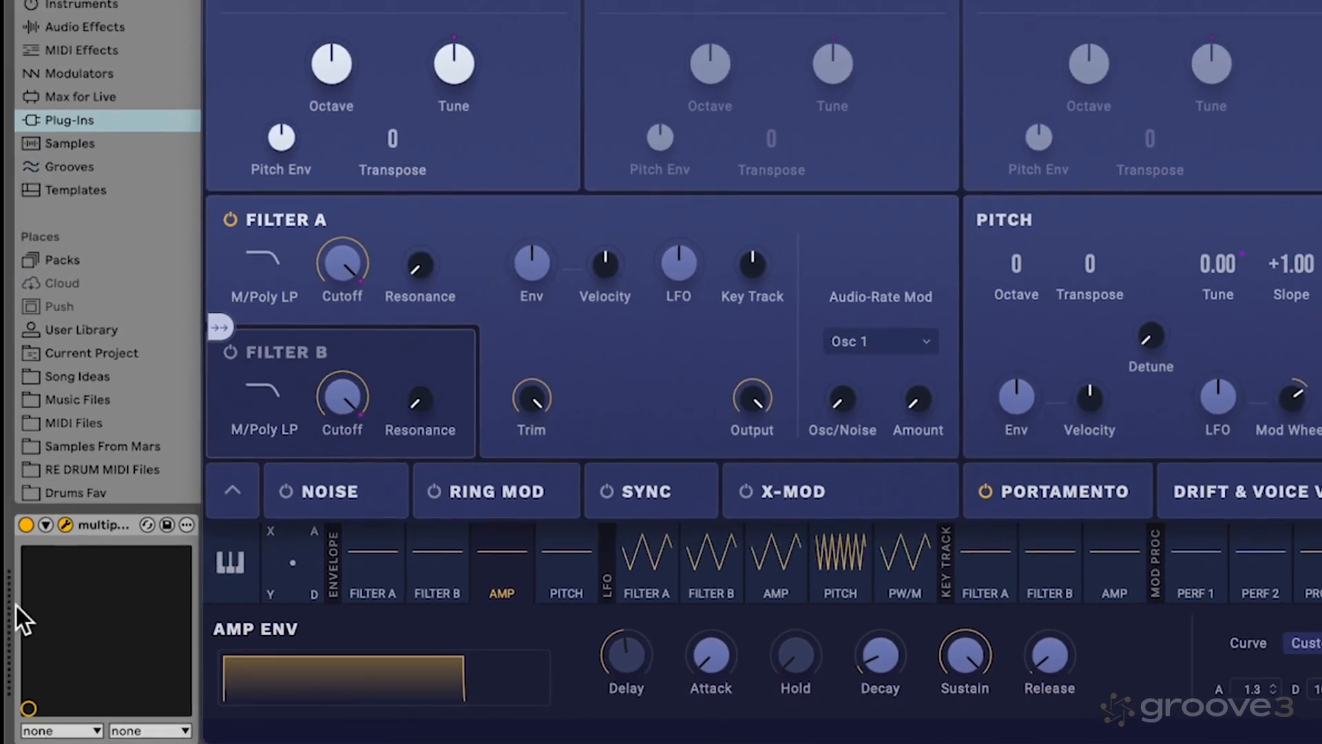
mouse_move(630, 650)
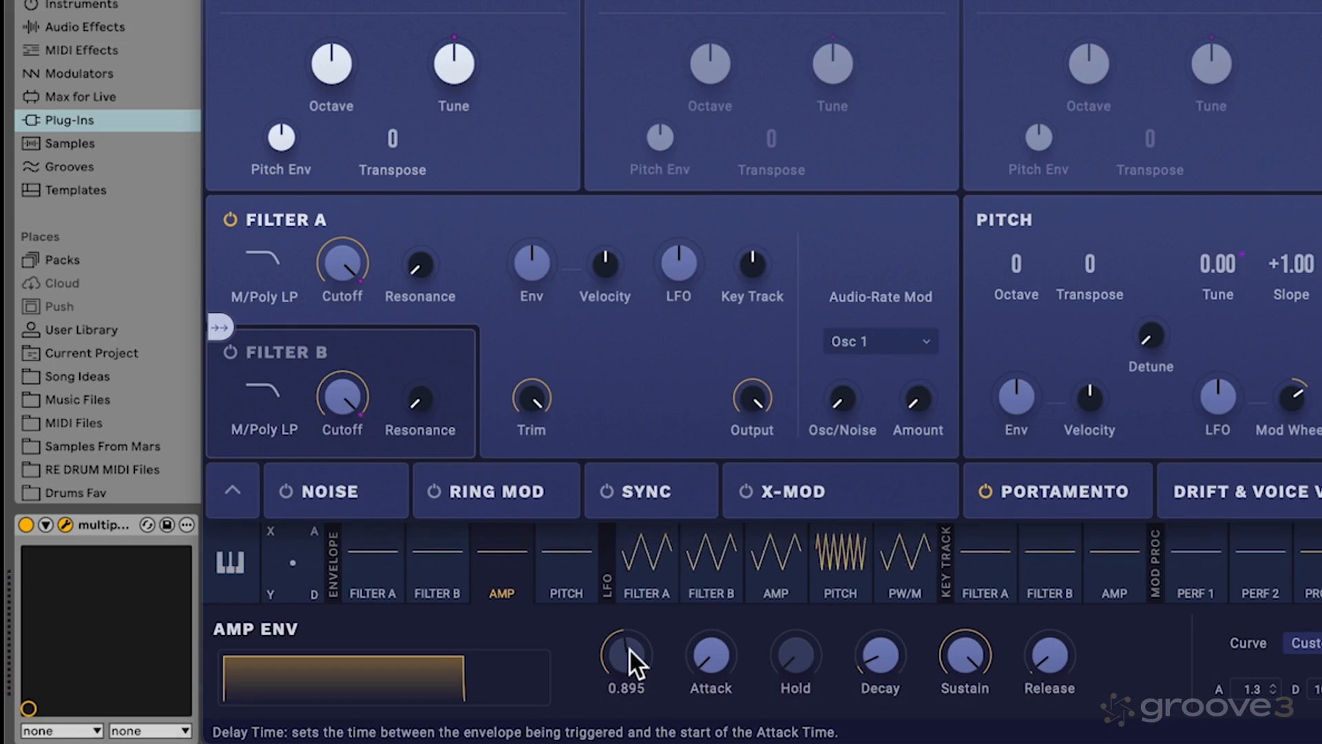
left_click_drag(628, 649, 617, 743)
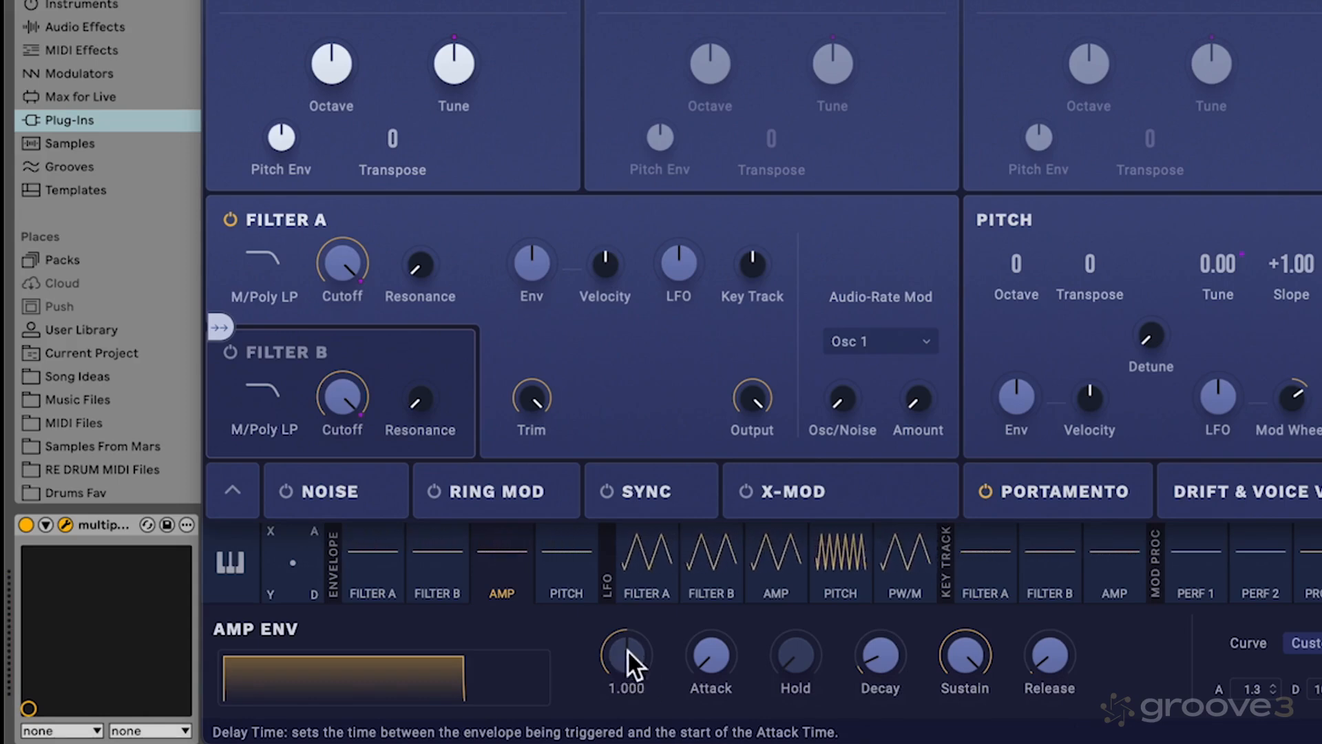
mouse_move(629, 652)
left_mouse_down()
mouse_move(627, 729)
mouse_move(630, 658)
left_mouse_up()
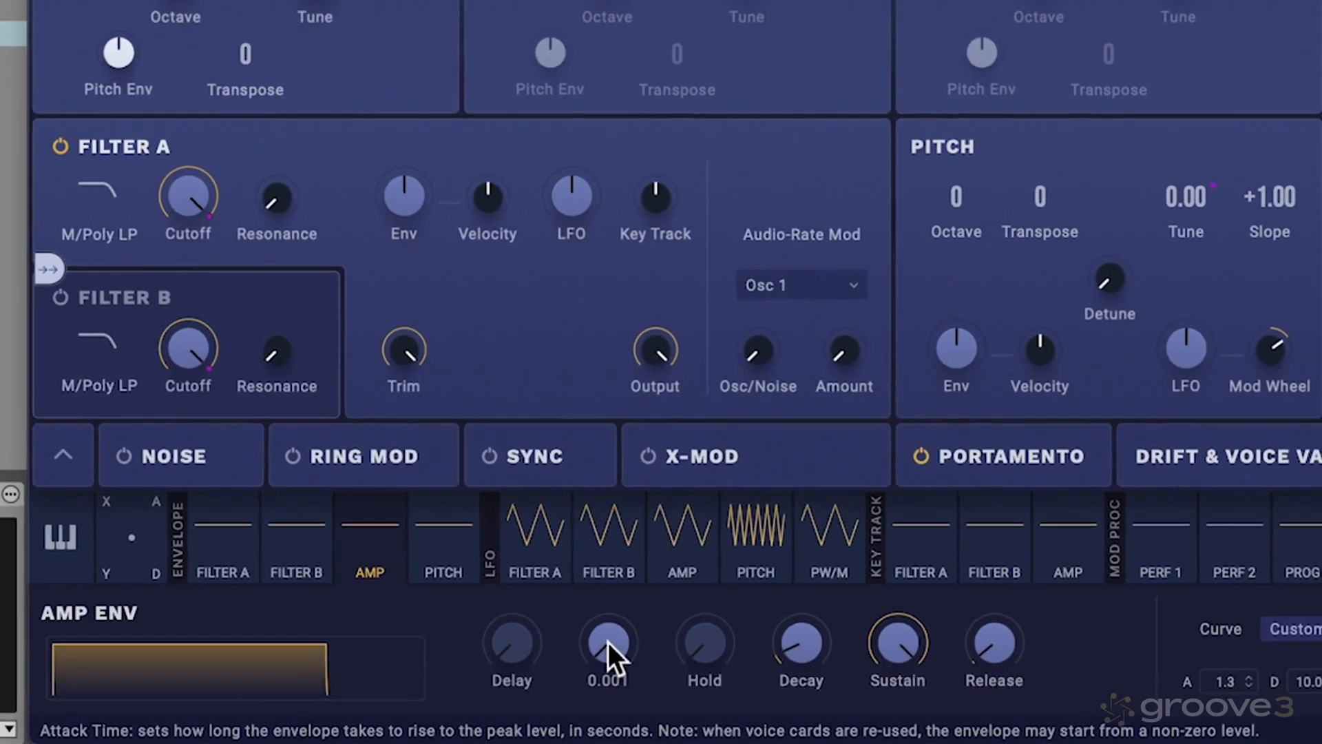
- Lengthen the Amp envelope's attack time to 2.644 seconds
left_click_drag(711, 654, 732, 579)
left_click_drag(633, 557, 651, 449)
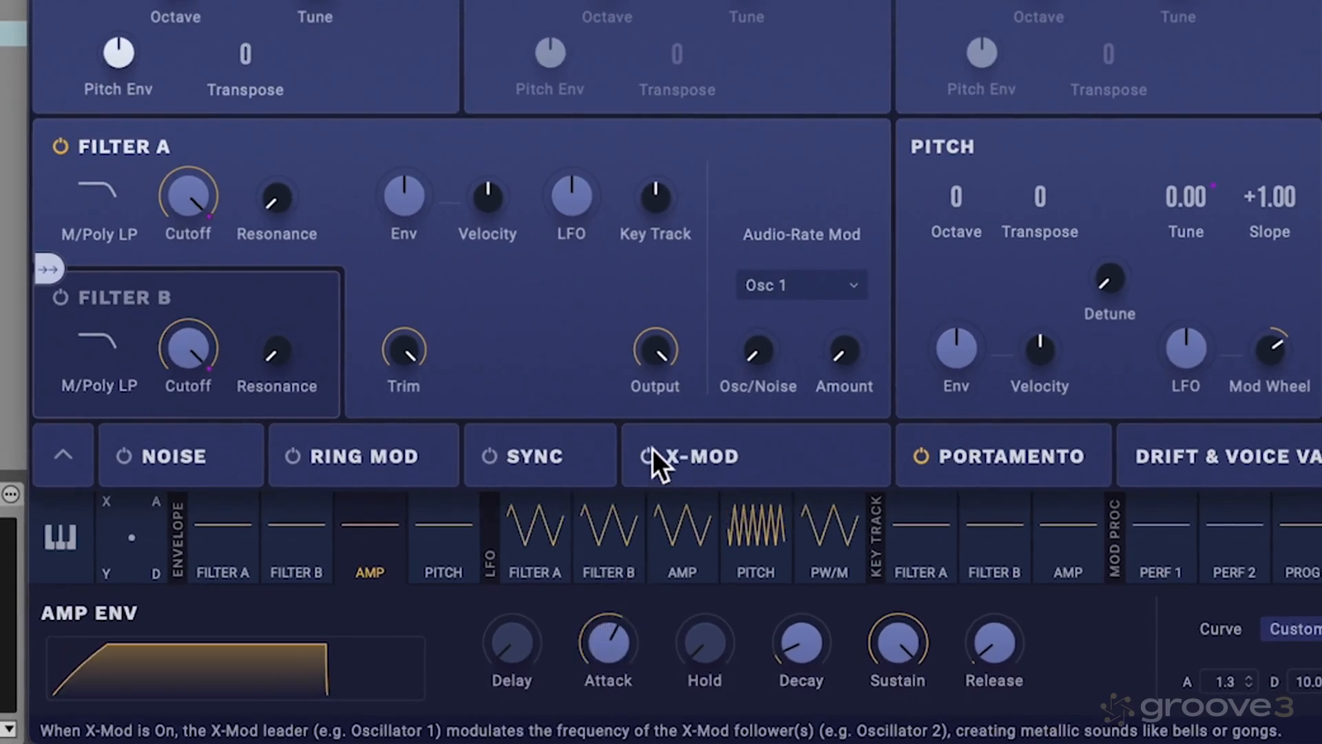
mouse_move(610, 623)
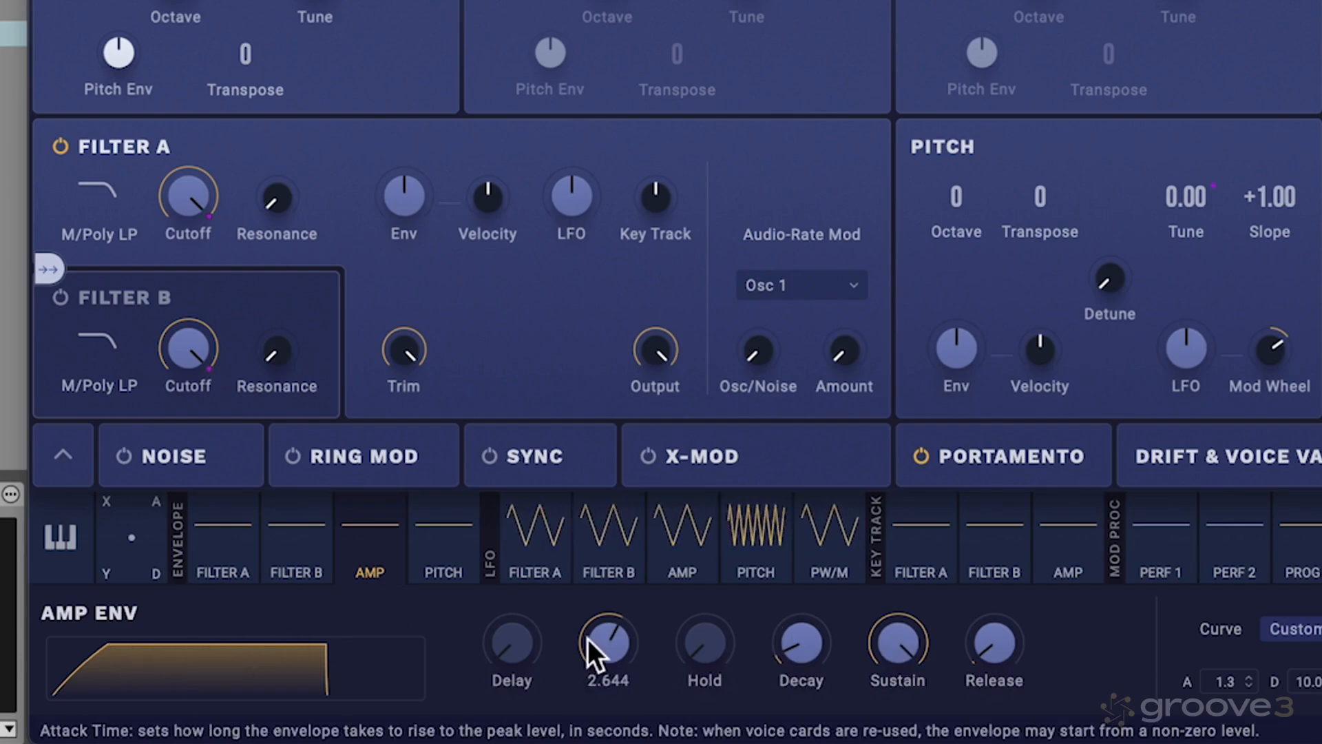
- Shape the Amp envelope with a 0.076-second attack, a longer decay and a sustain level of 25
left_click_drag(215, 645, 215, 667)
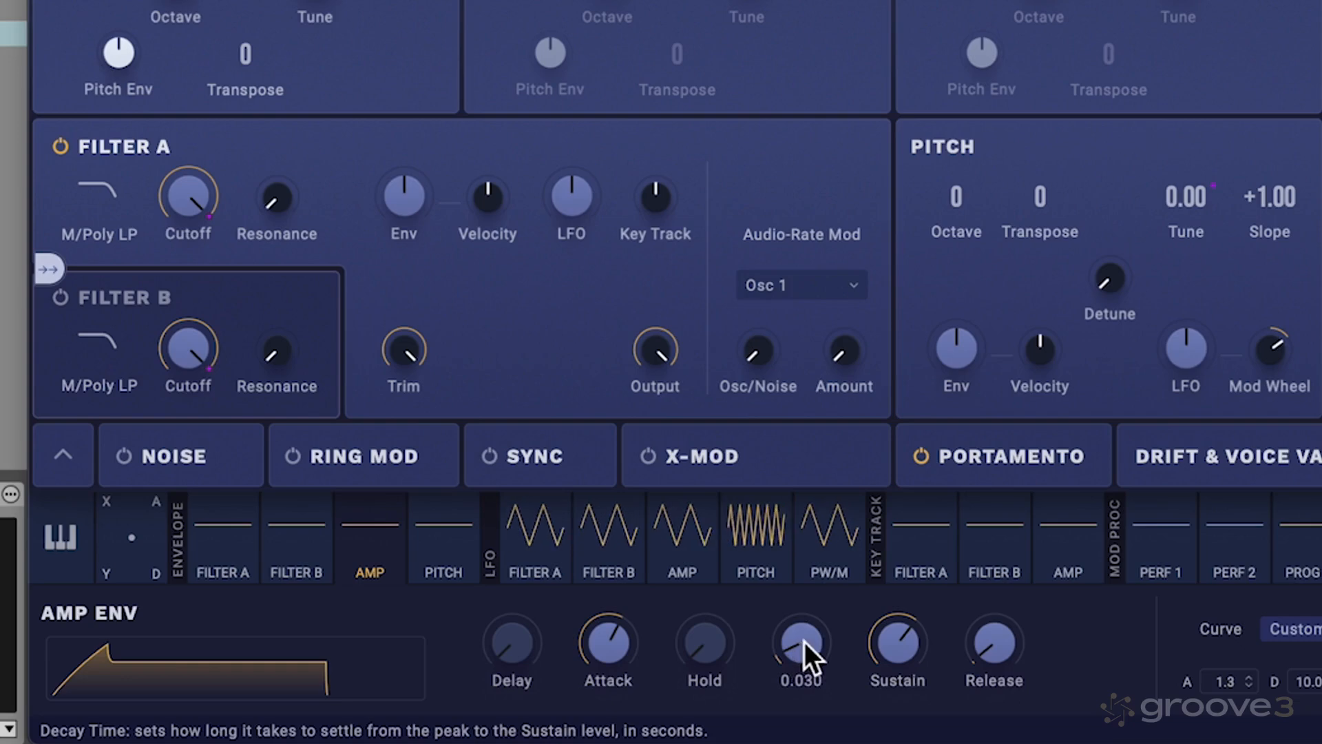
left_click_drag(805, 642, 806, 583)
left_click_drag(625, 630, 610, 707)
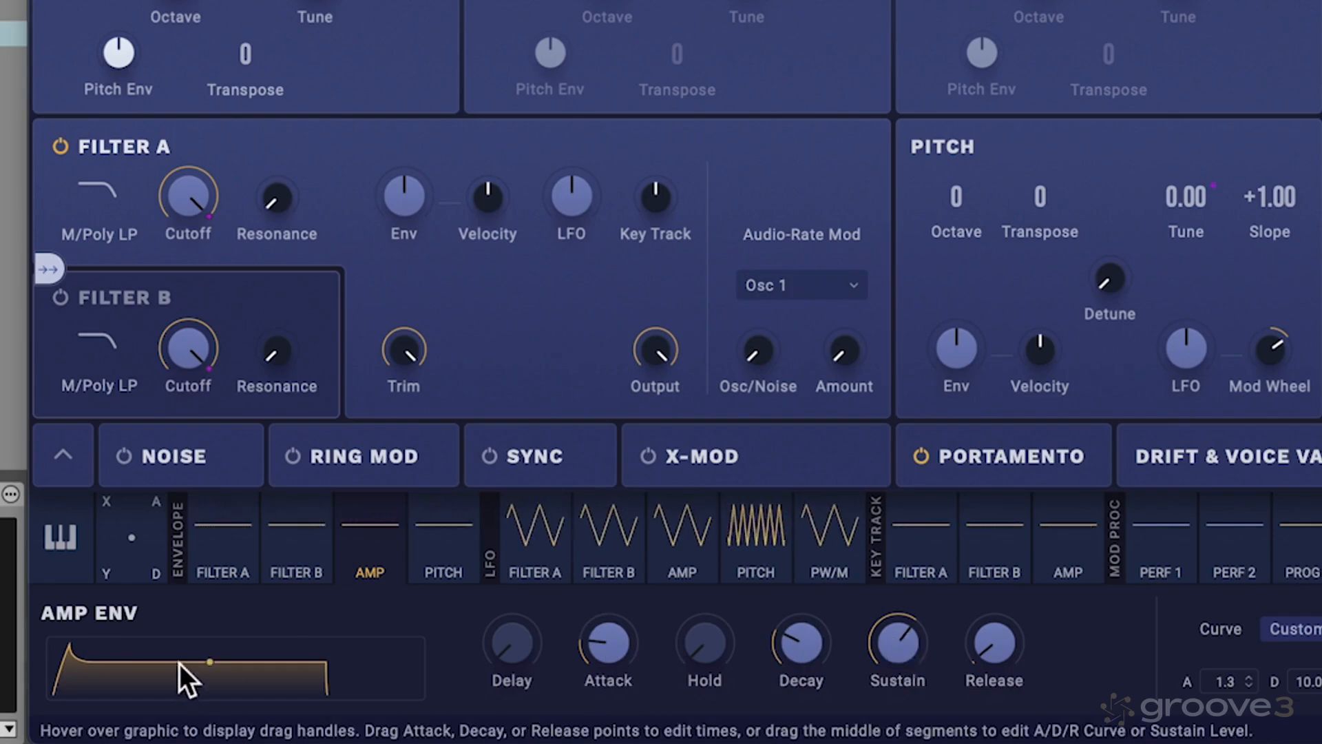
left_click_drag(178, 663, 179, 687)
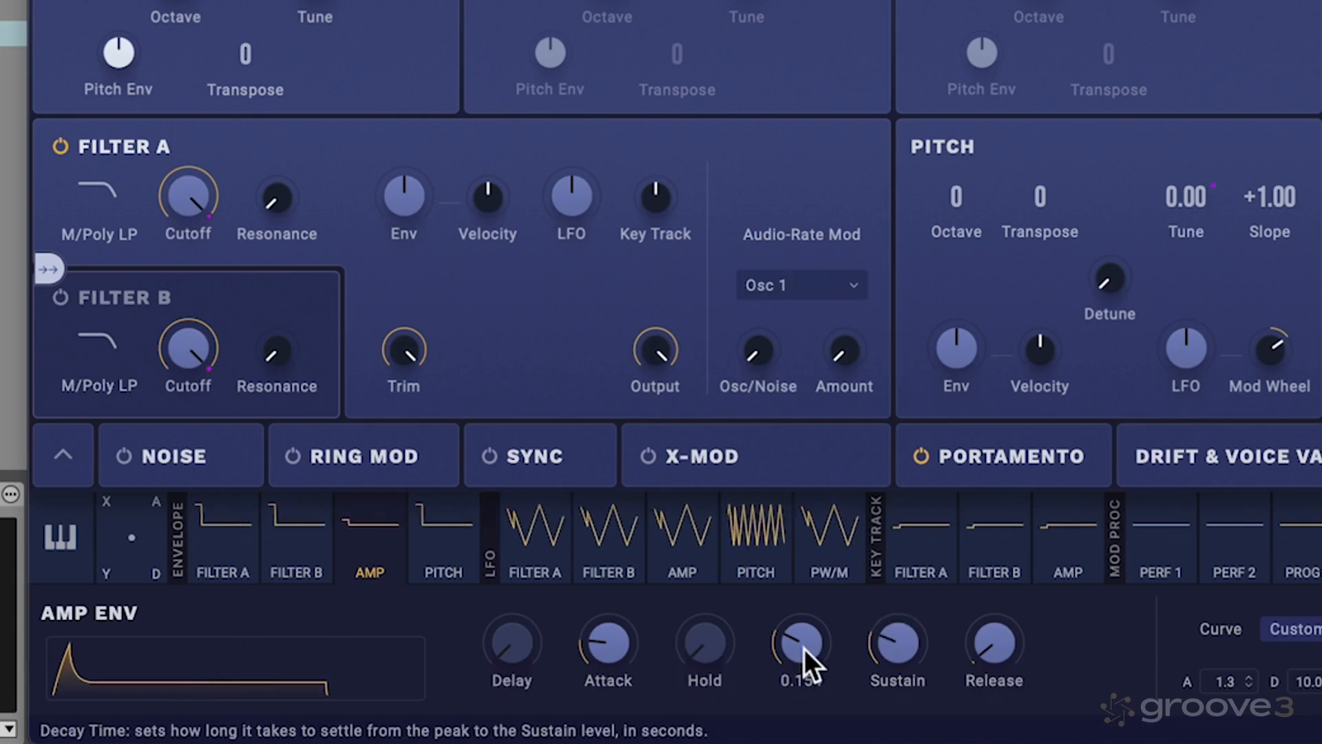
- Audition the Amp envelope's decay at 33.937 seconds, and set it to 0.217 seconds
left_click_drag(805, 651, 810, 609)
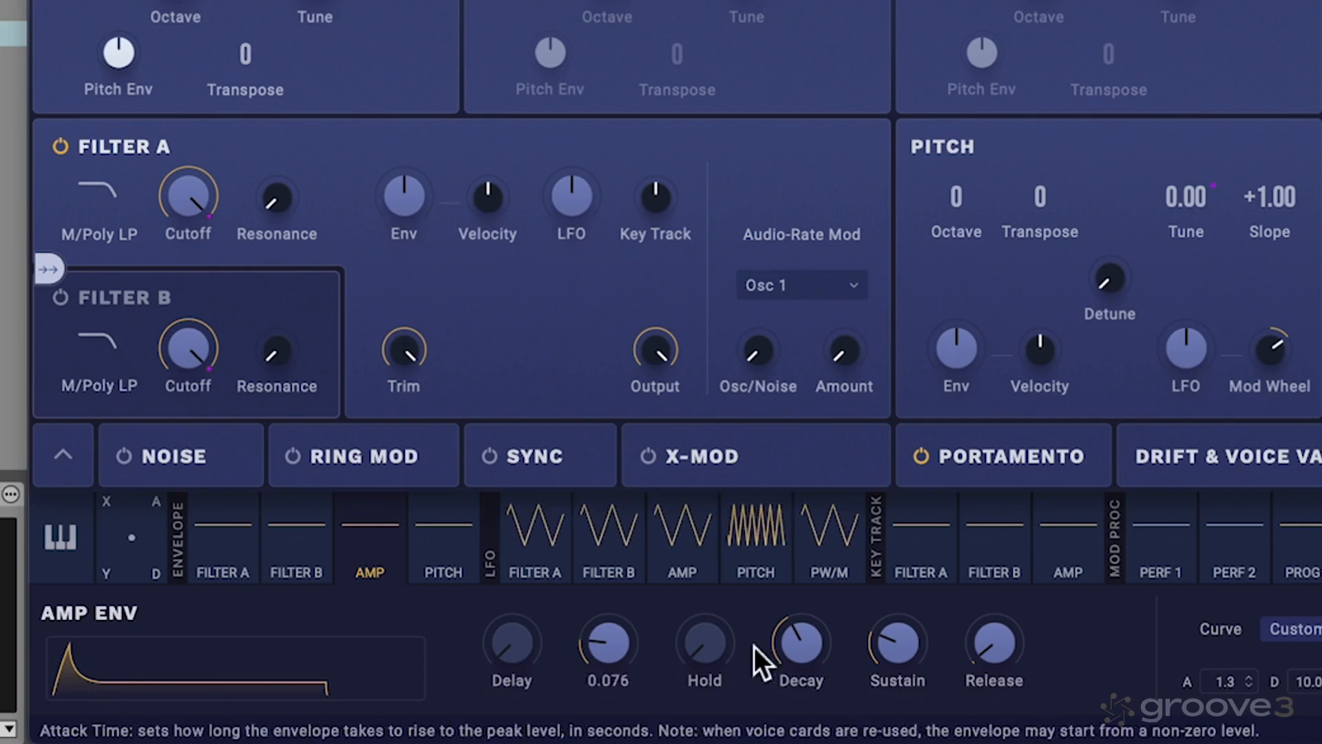
mouse_move(814, 648)
left_click_drag(814, 647, 832, 593)
left_click_drag(811, 648, 826, 560)
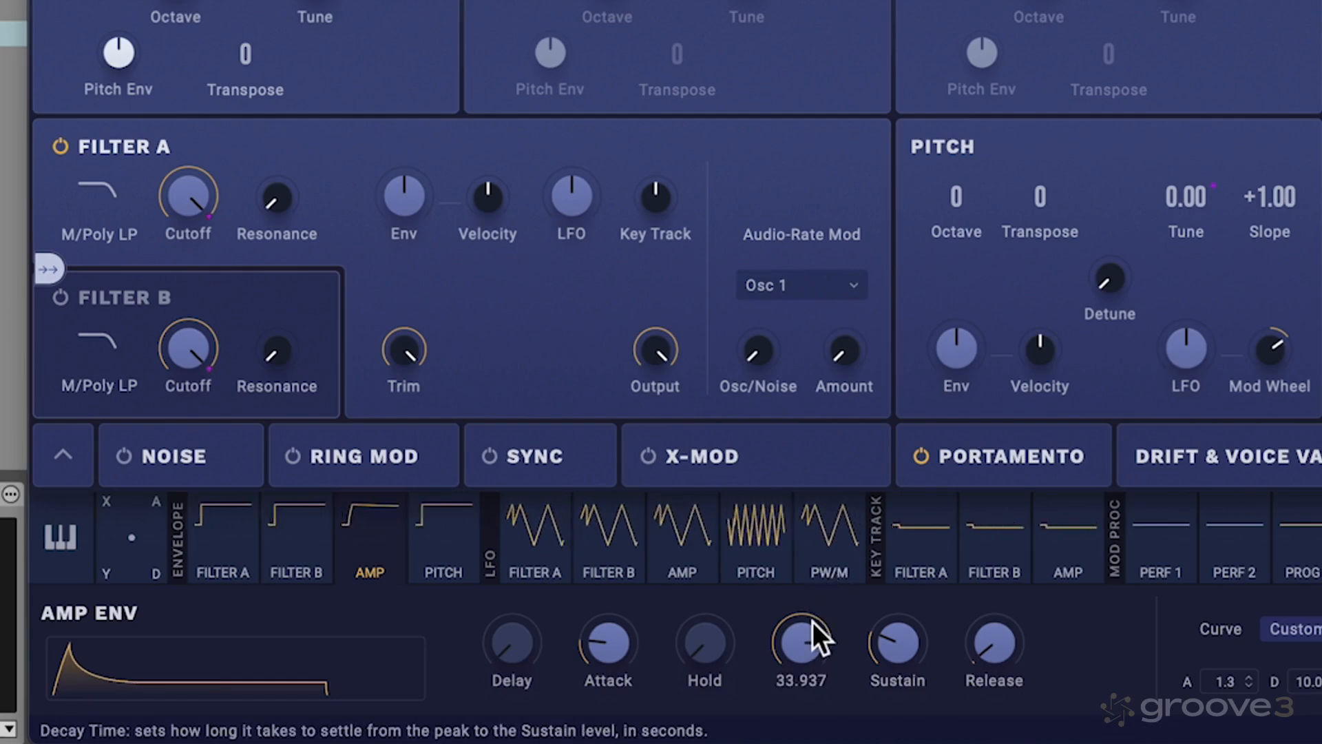
left_click_drag(803, 650, 803, 704)
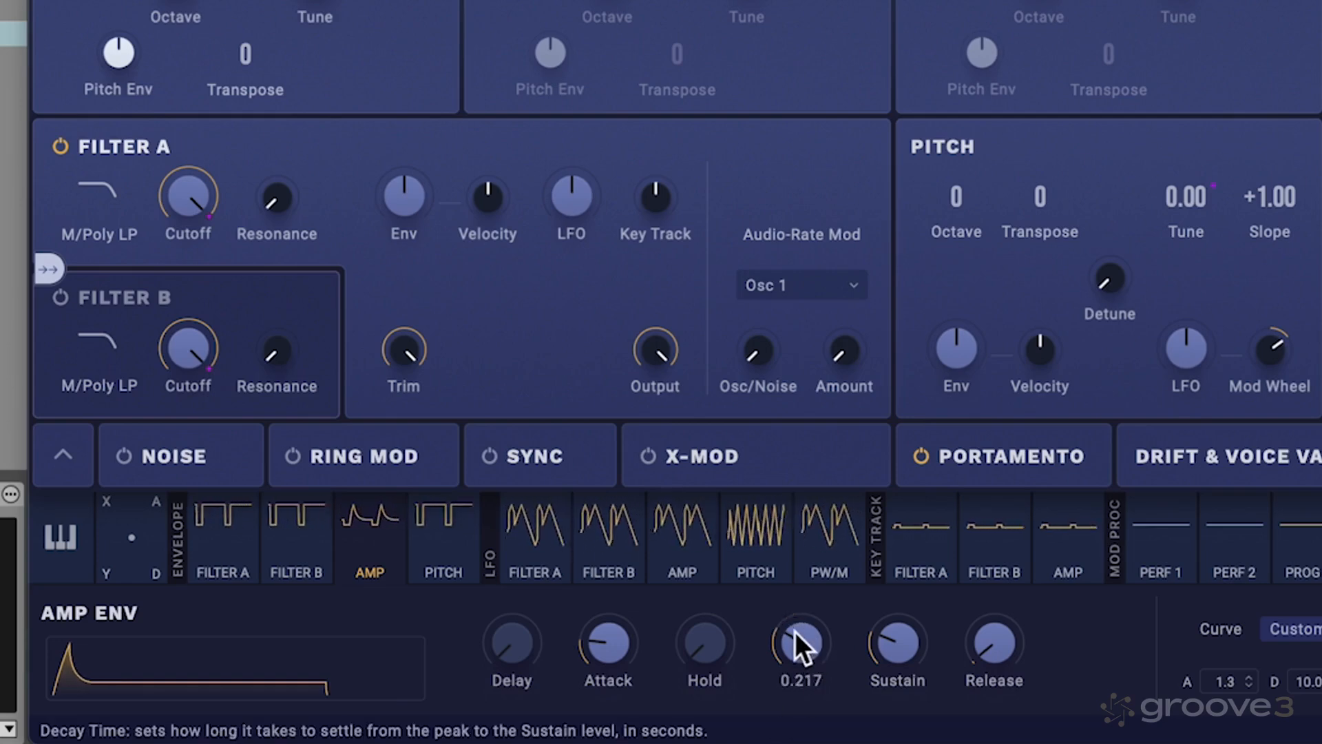
- Try a short hold time between the Amp envelope's attack and decay, and return it to zero
mouse_move(692, 648)
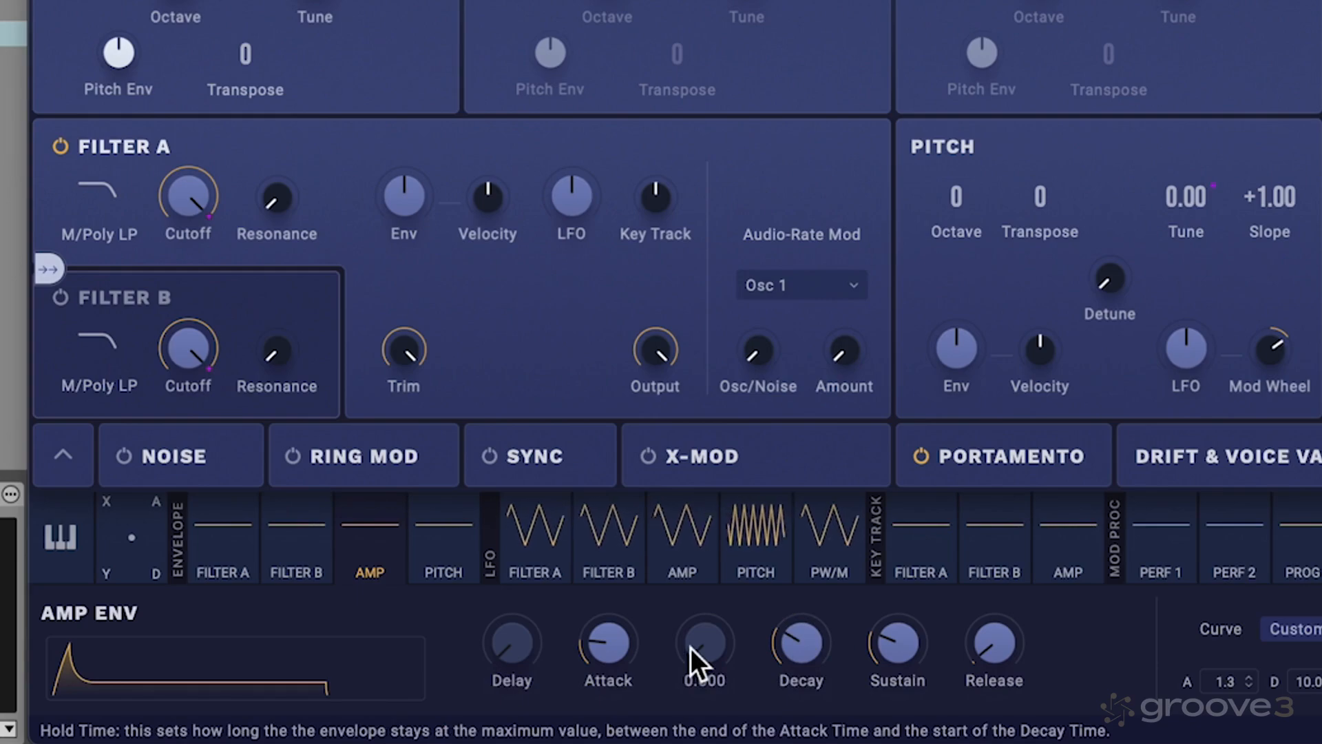
left_click_drag(699, 647, 720, 533)
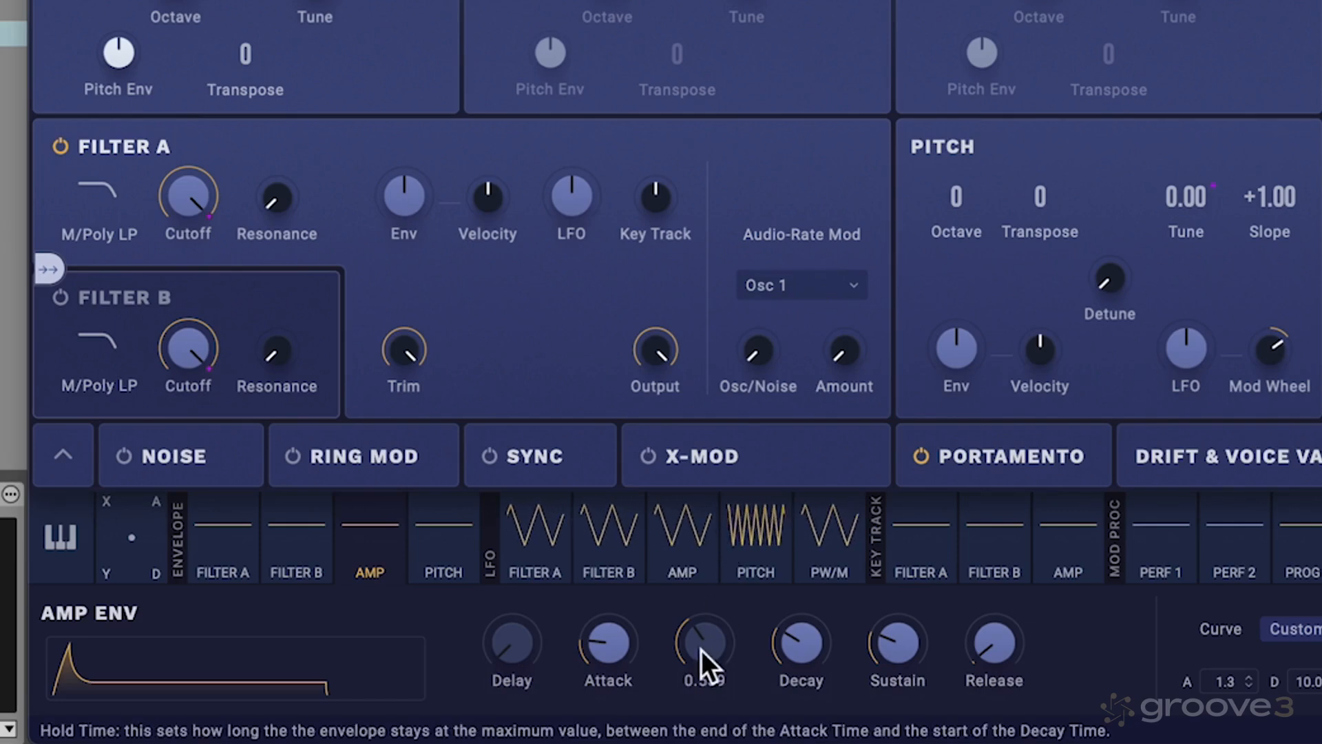
mouse_move(612, 652)
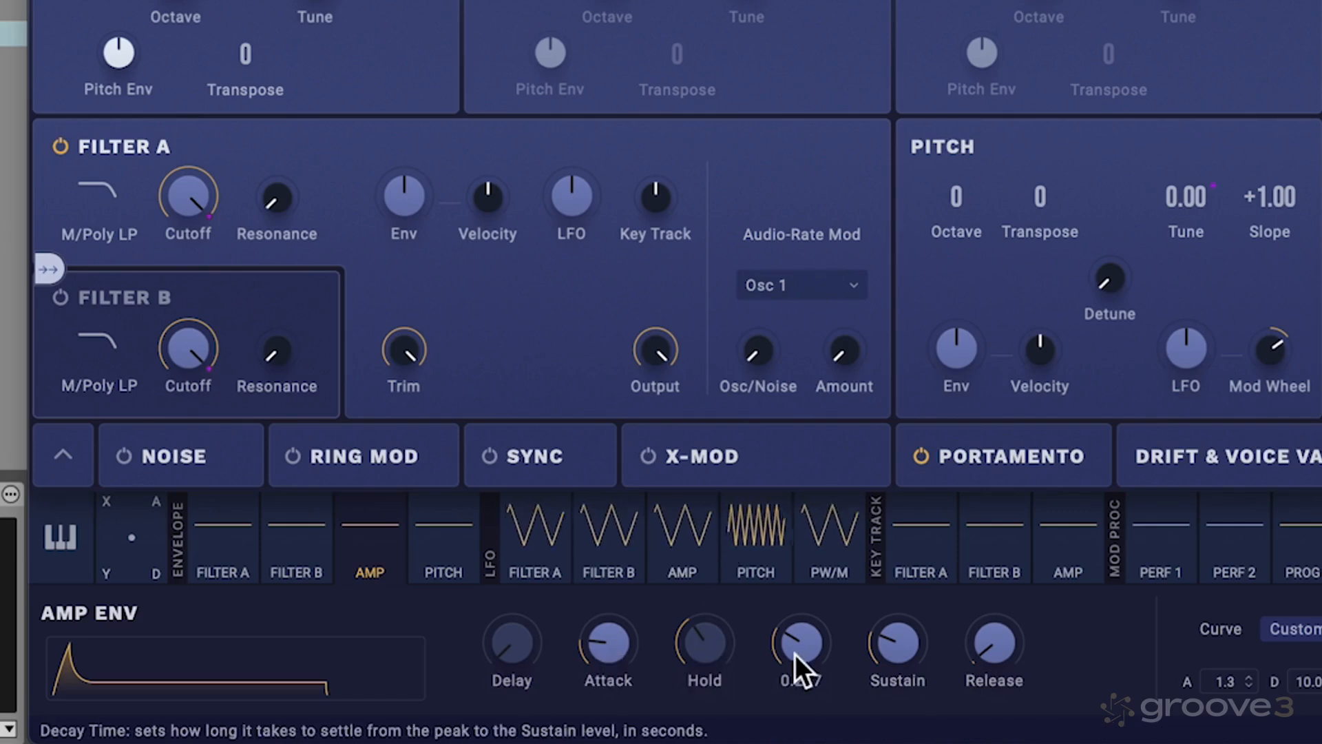
mouse_move(80, 649)
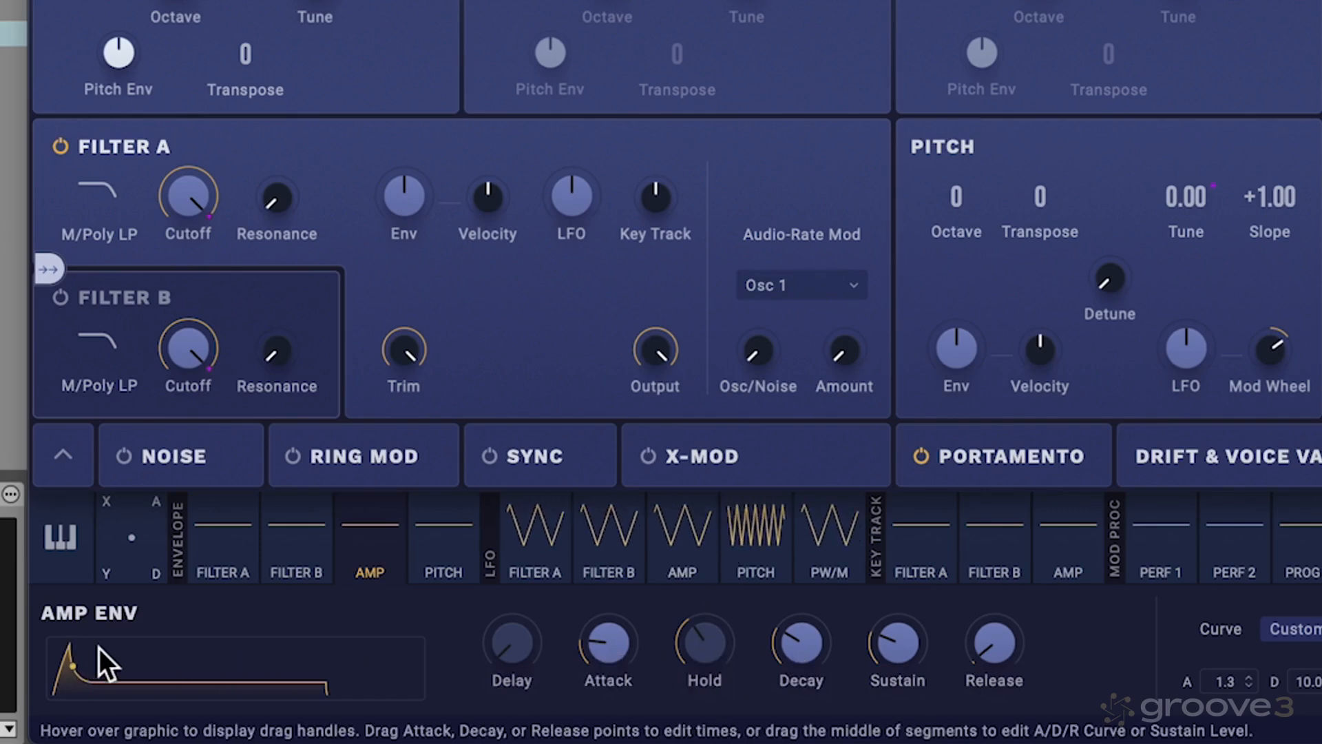
mouse_move(807, 648)
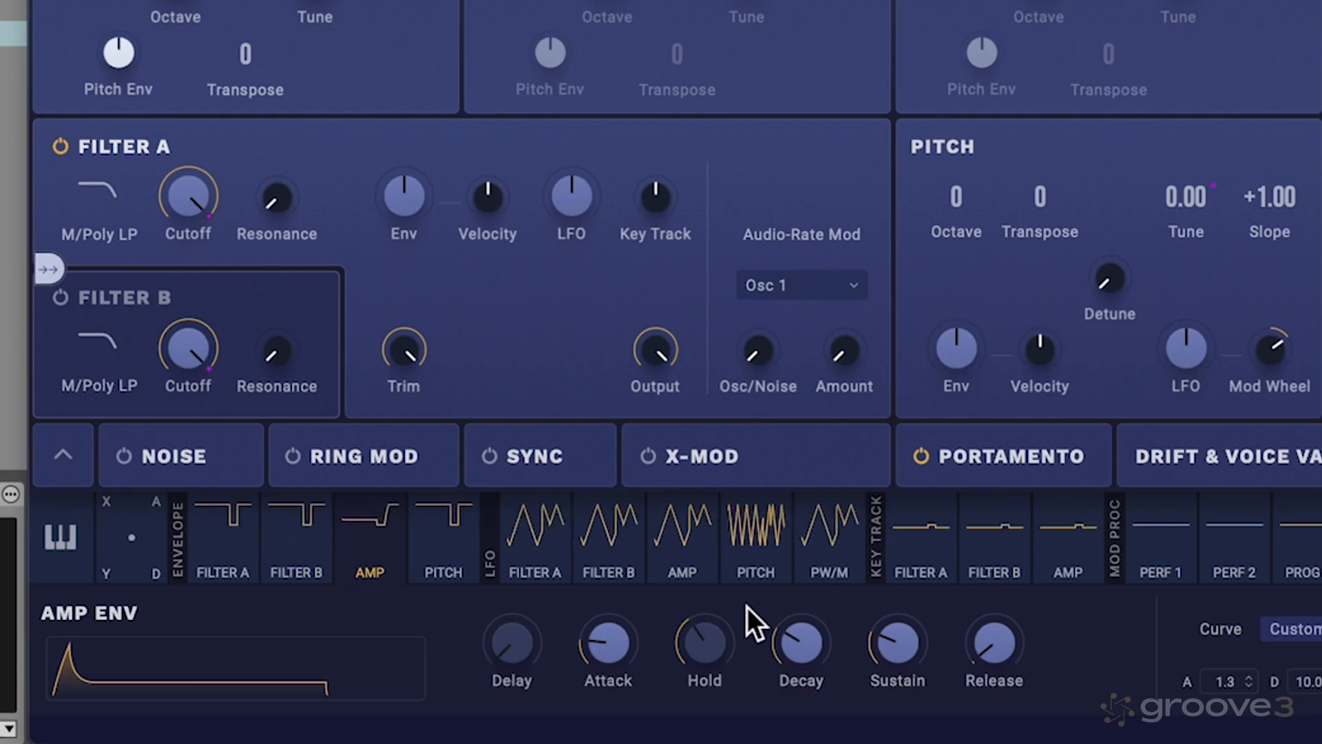
left_click_drag(722, 624, 684, 743)
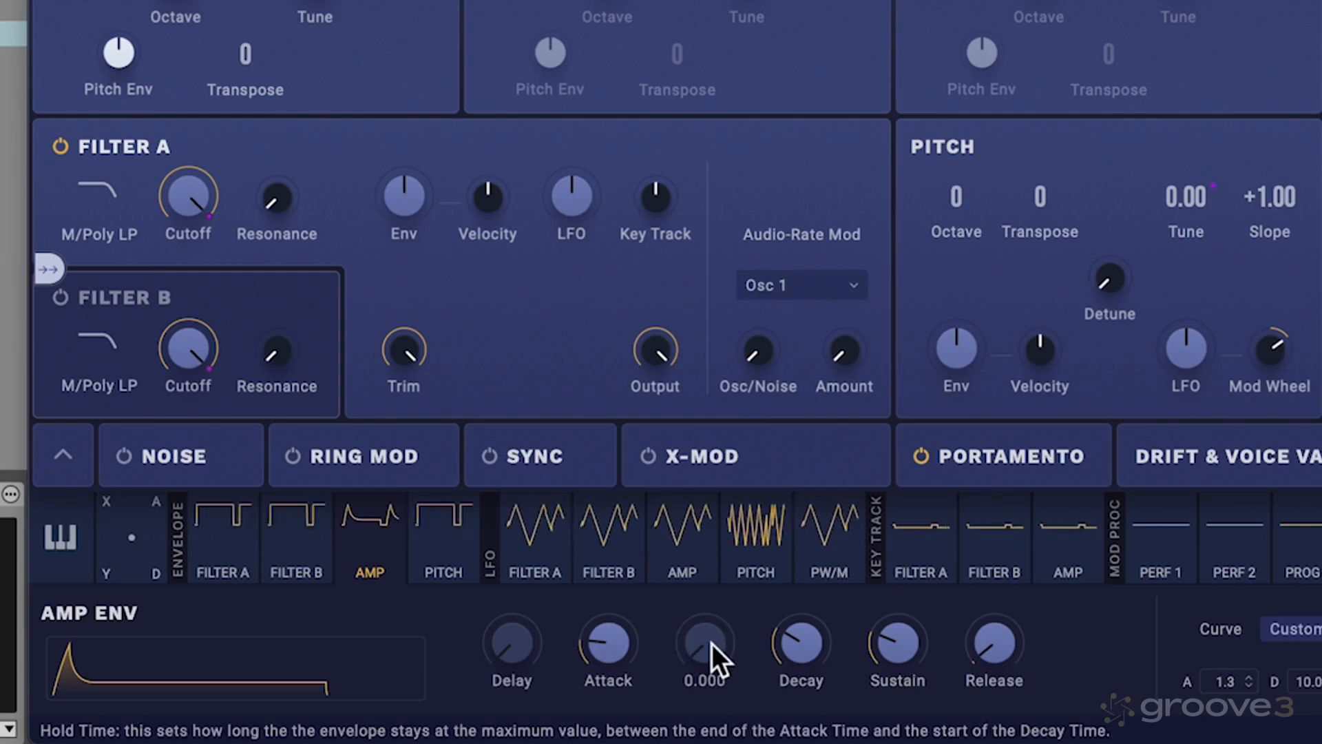
- Try the Amp envelope's hold time at 11.252 seconds, and reduce it back to zero
left_click_drag(712, 643, 765, 401)
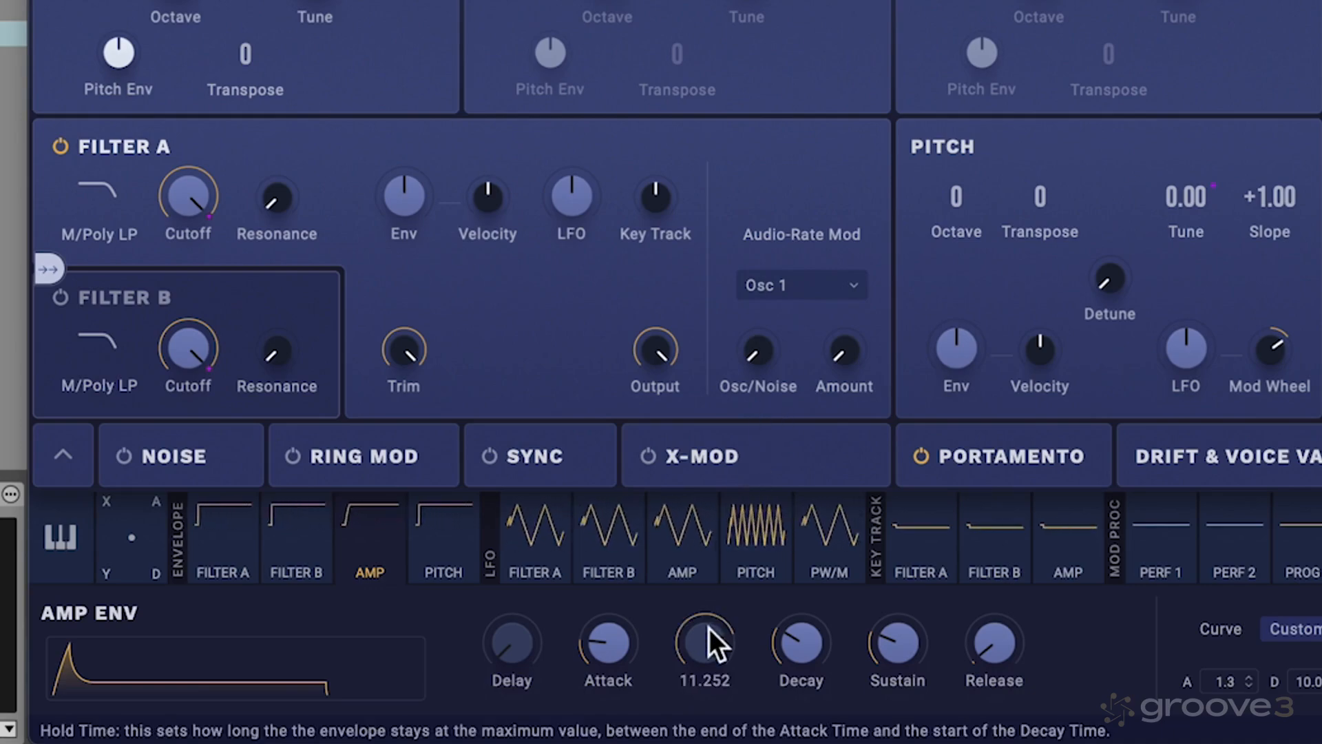
mouse_move(708, 628)
left_mouse_down()
mouse_move(698, 695)
mouse_move(701, 635)
left_mouse_up()
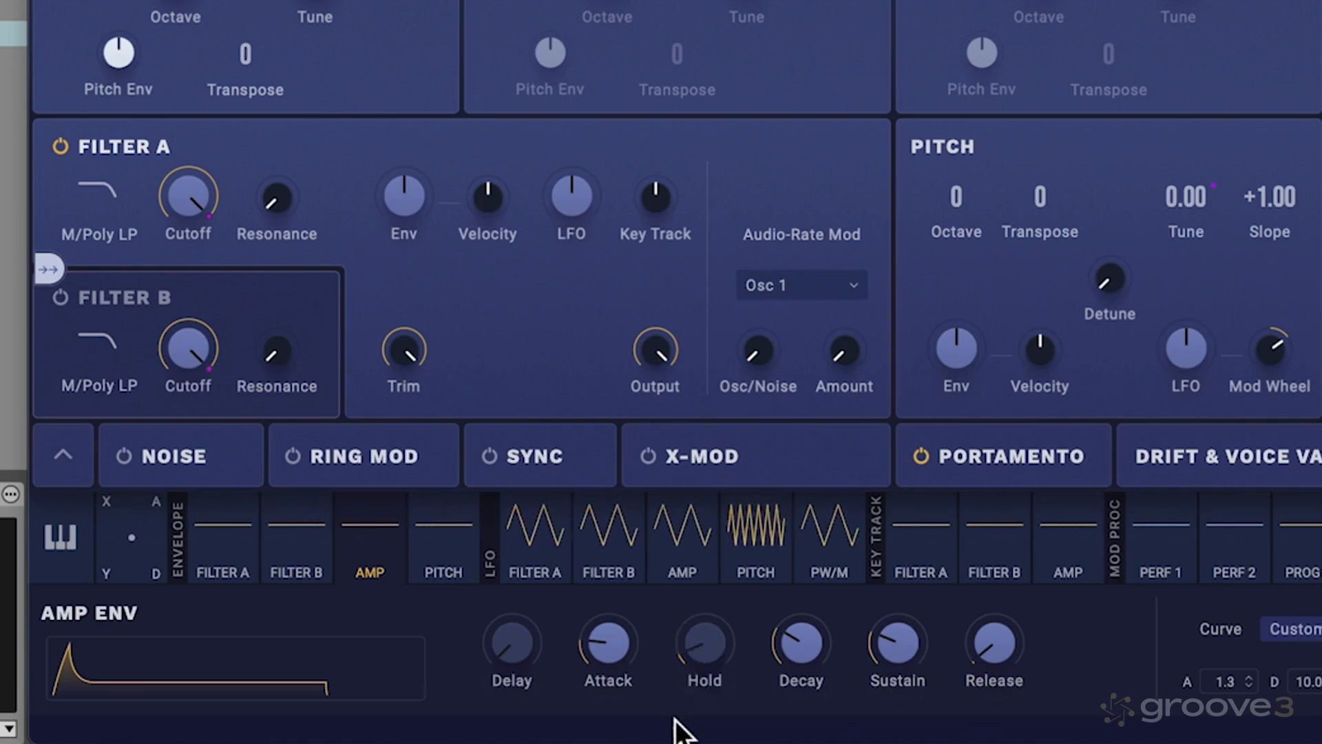
left_click_drag(702, 634, 700, 689)
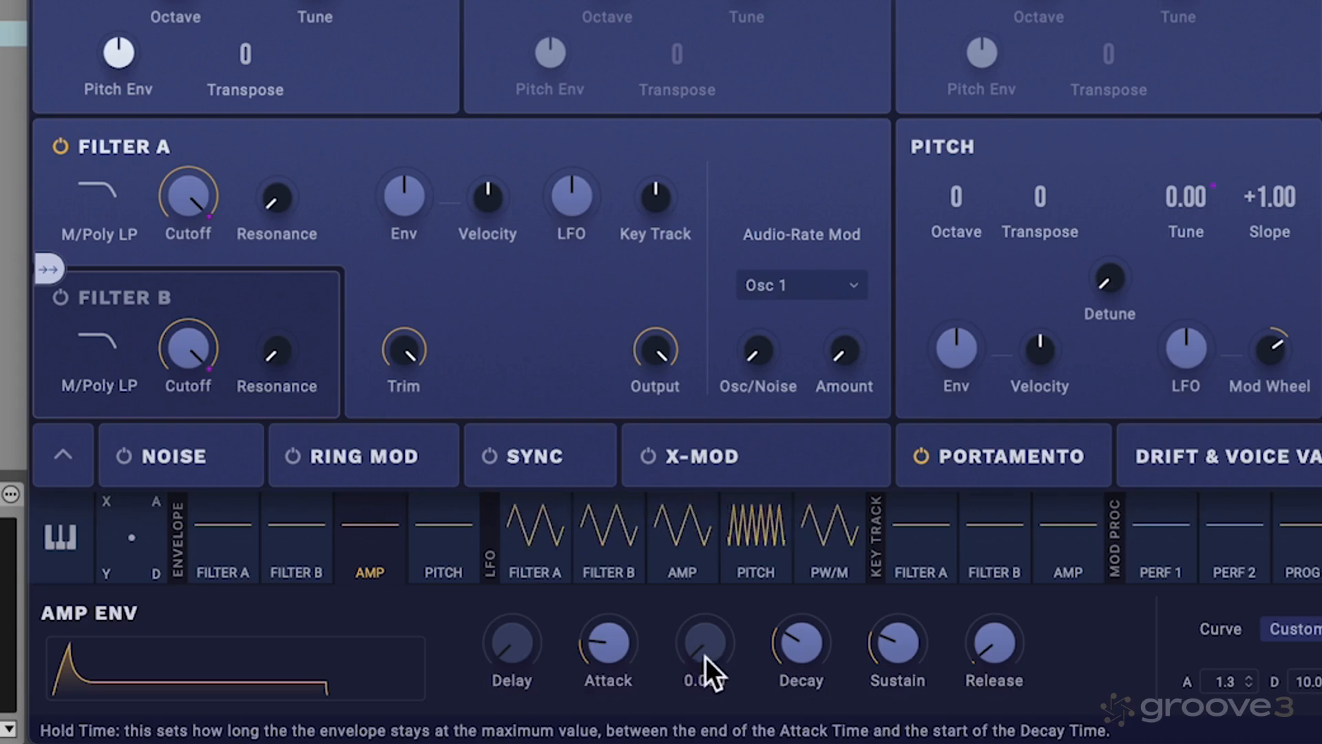
mouse_move(912, 639)
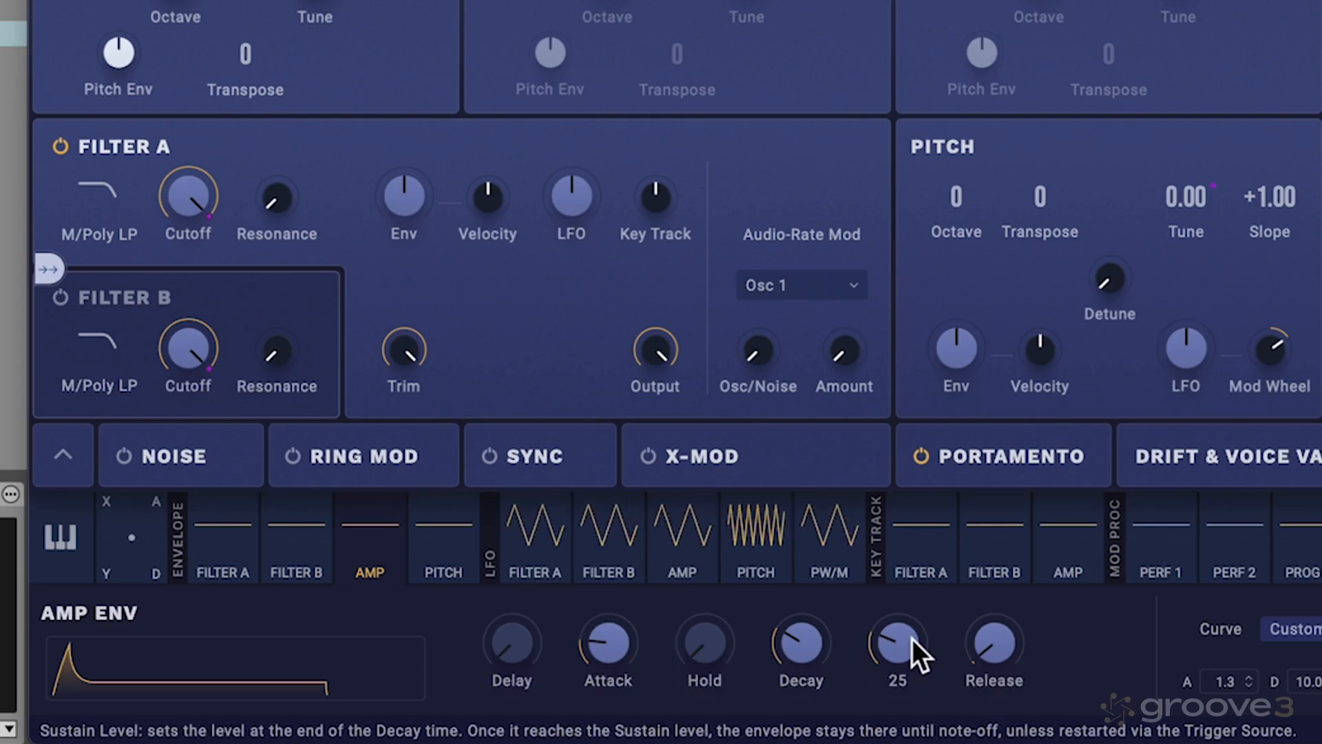
- Audition longer and shorter release times on the Amp envelope, including 0.779 seconds, and leave a moderate release
left_click_drag(990, 628, 1018, 529)
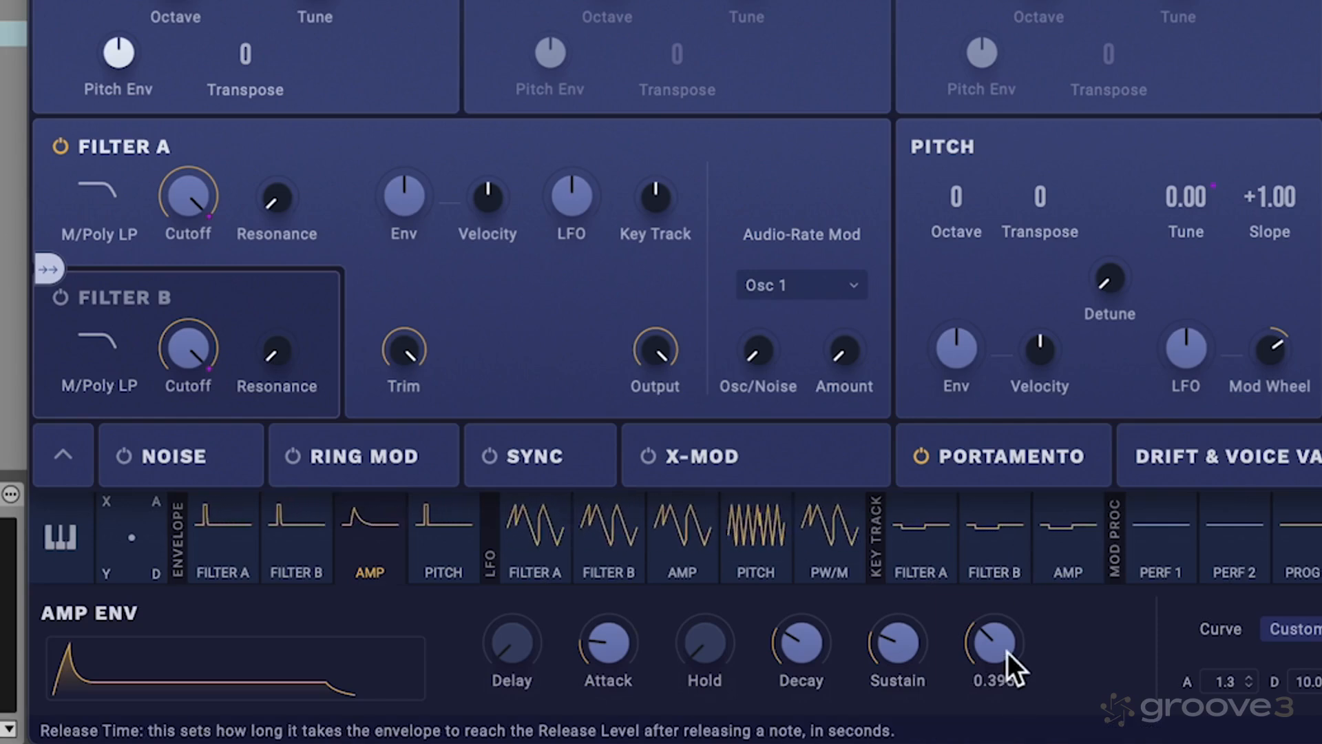
left_click_drag(1007, 652, 1024, 511)
left_click_drag(992, 617, 990, 660)
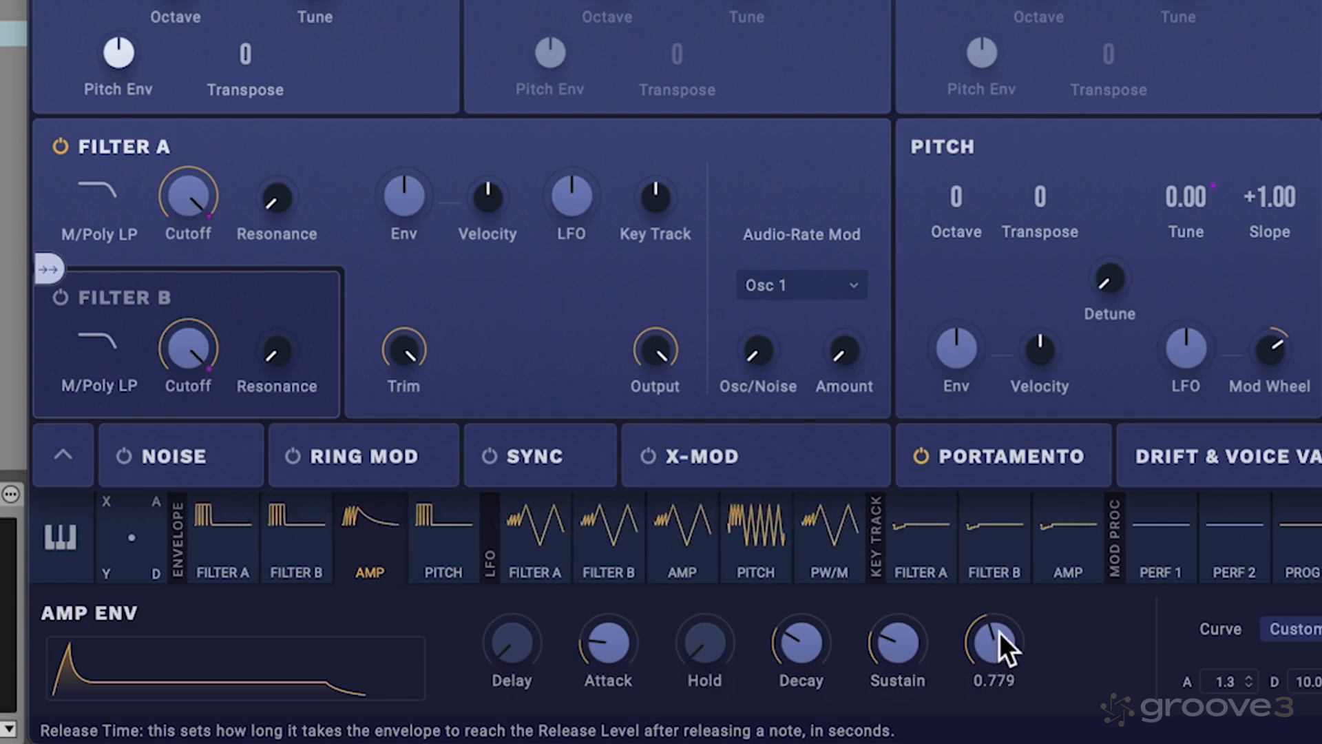
left_click_drag(999, 633, 996, 743)
left_click_drag(987, 658, 993, 586)
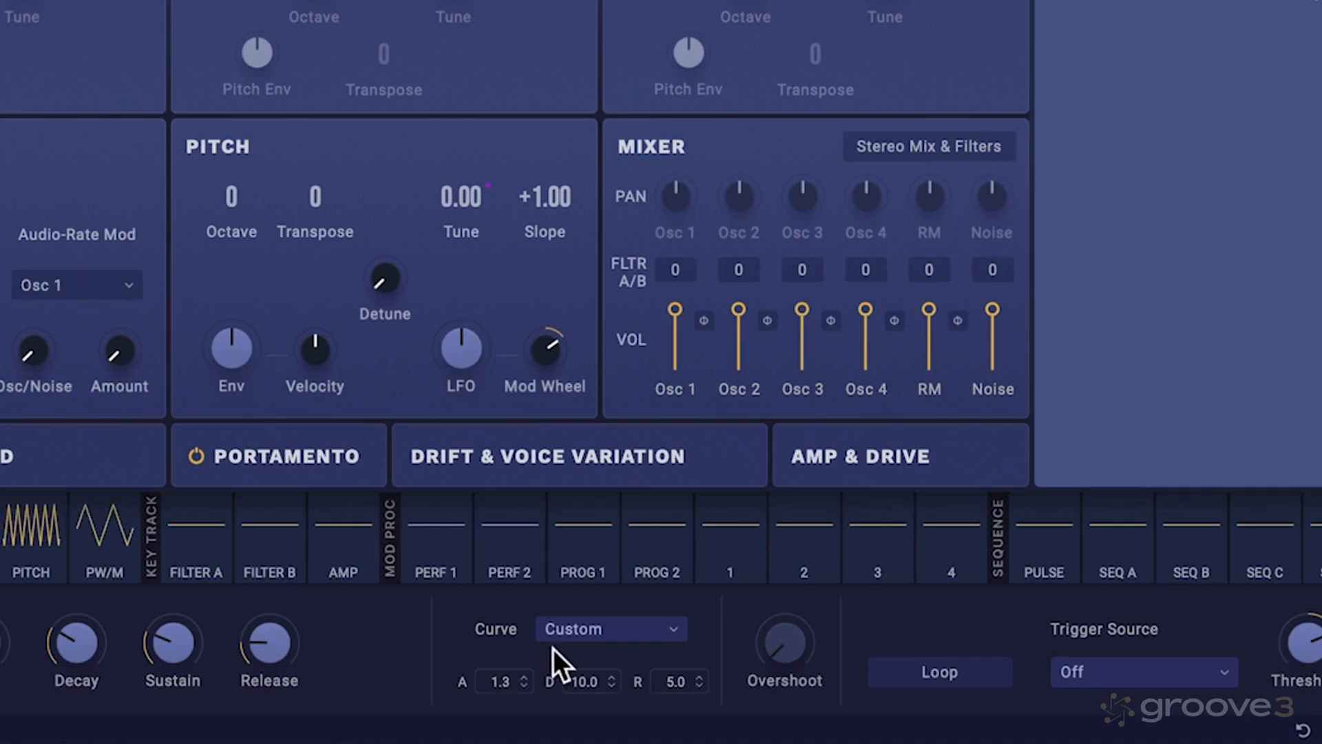
- Try the Mono/Poly curve on the Amp envelope, and return the curve to Custom
left_click(568, 630)
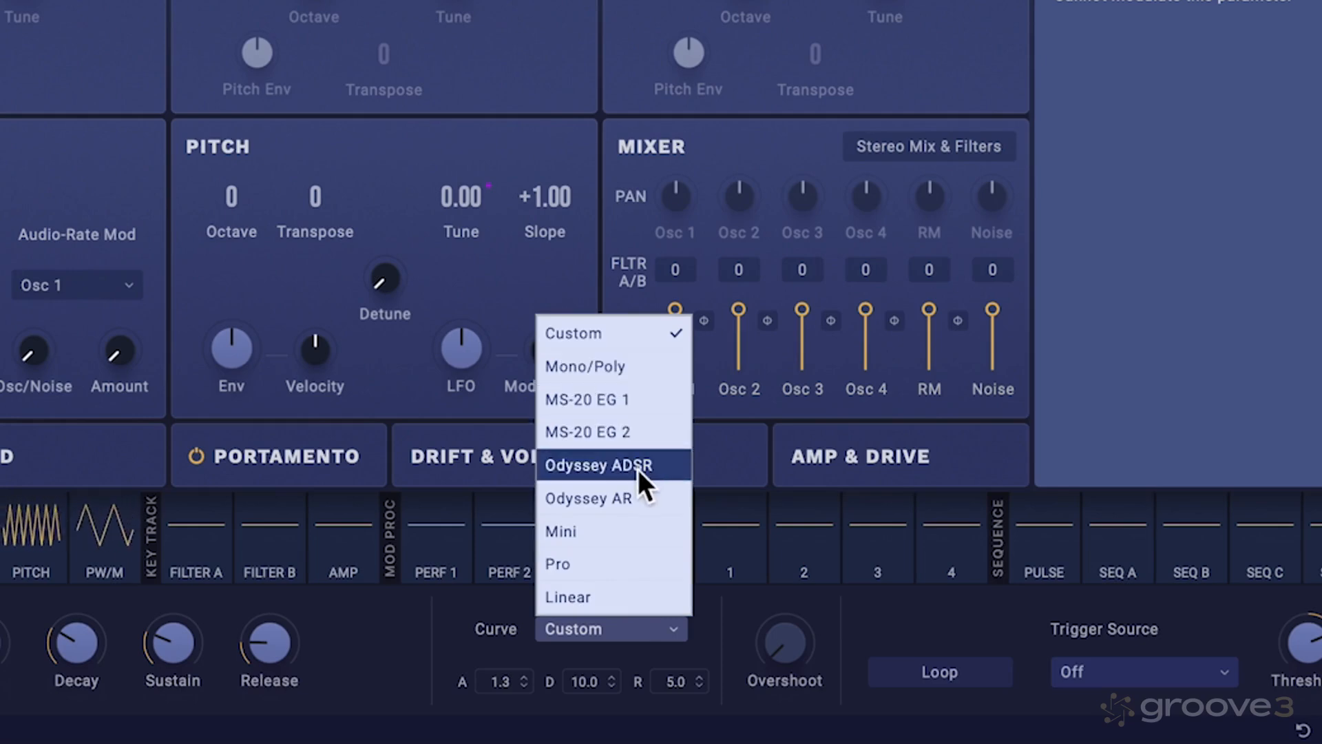
left_click(620, 374)
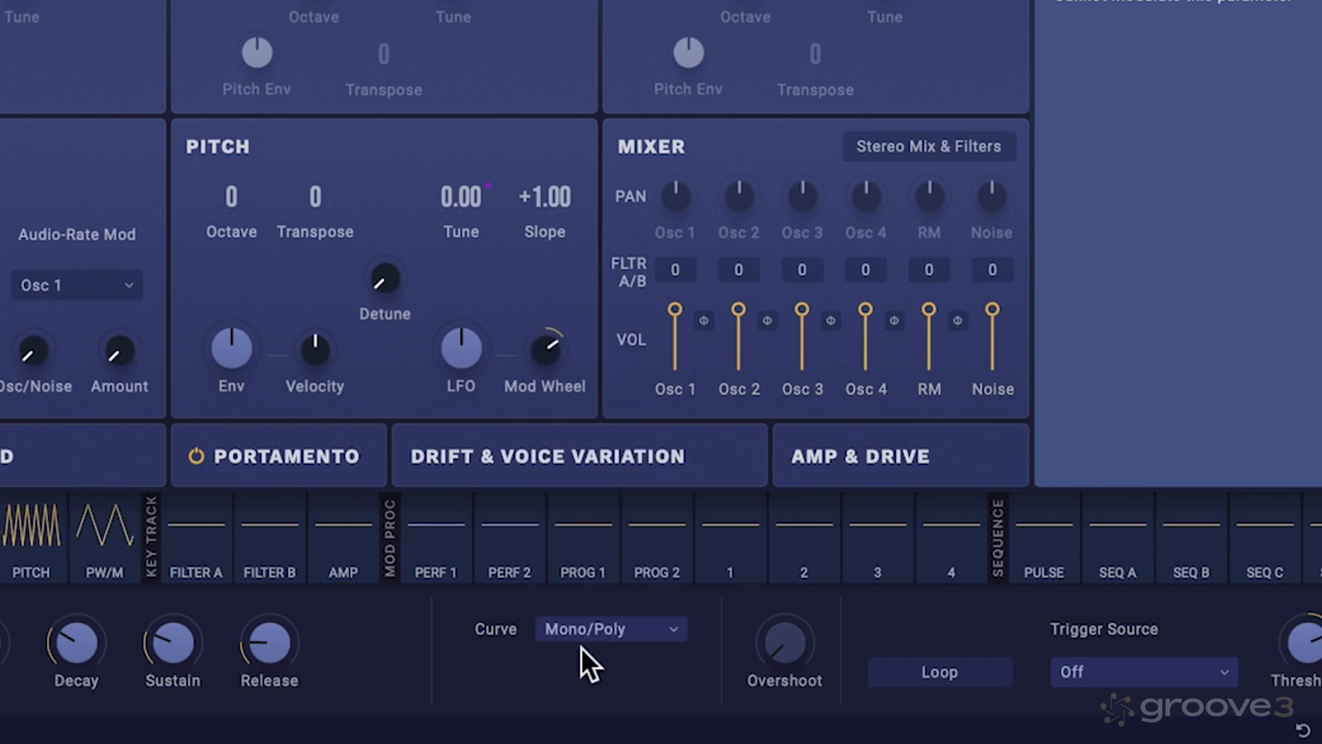
left_click(587, 626)
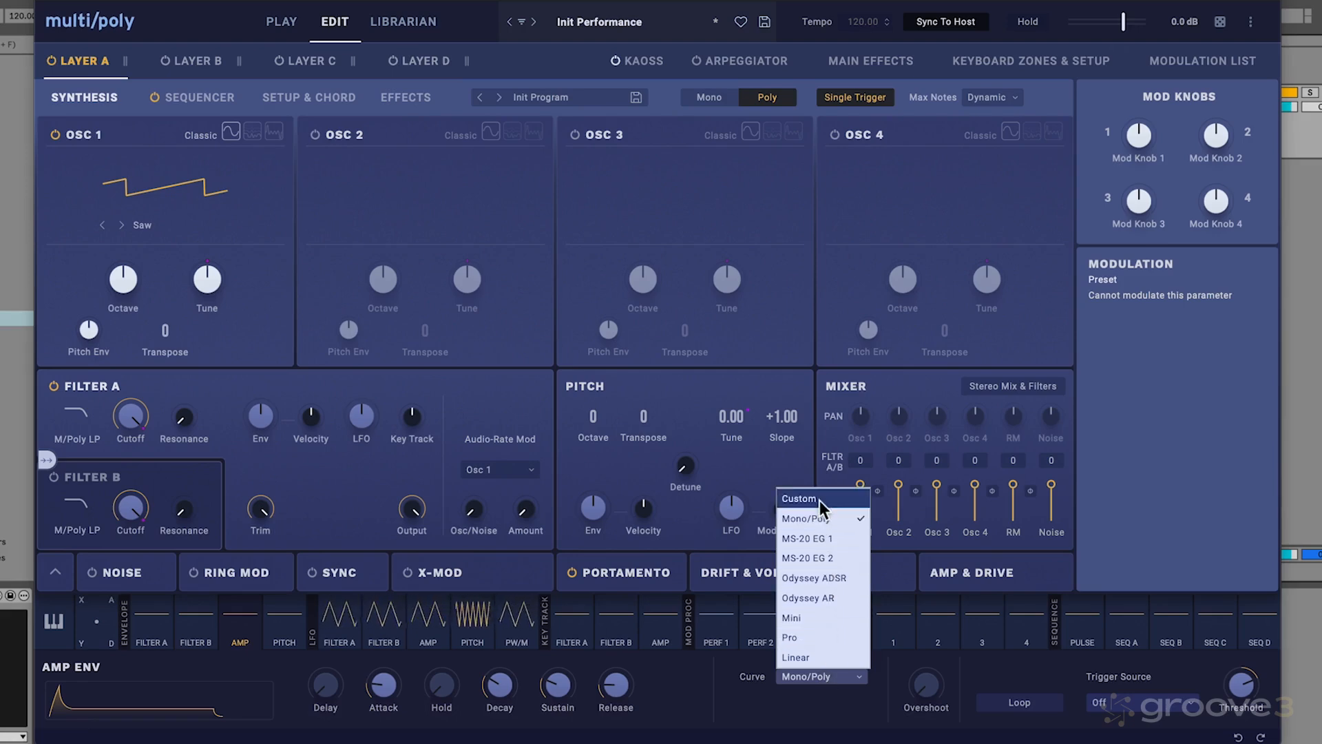
left_click(820, 499)
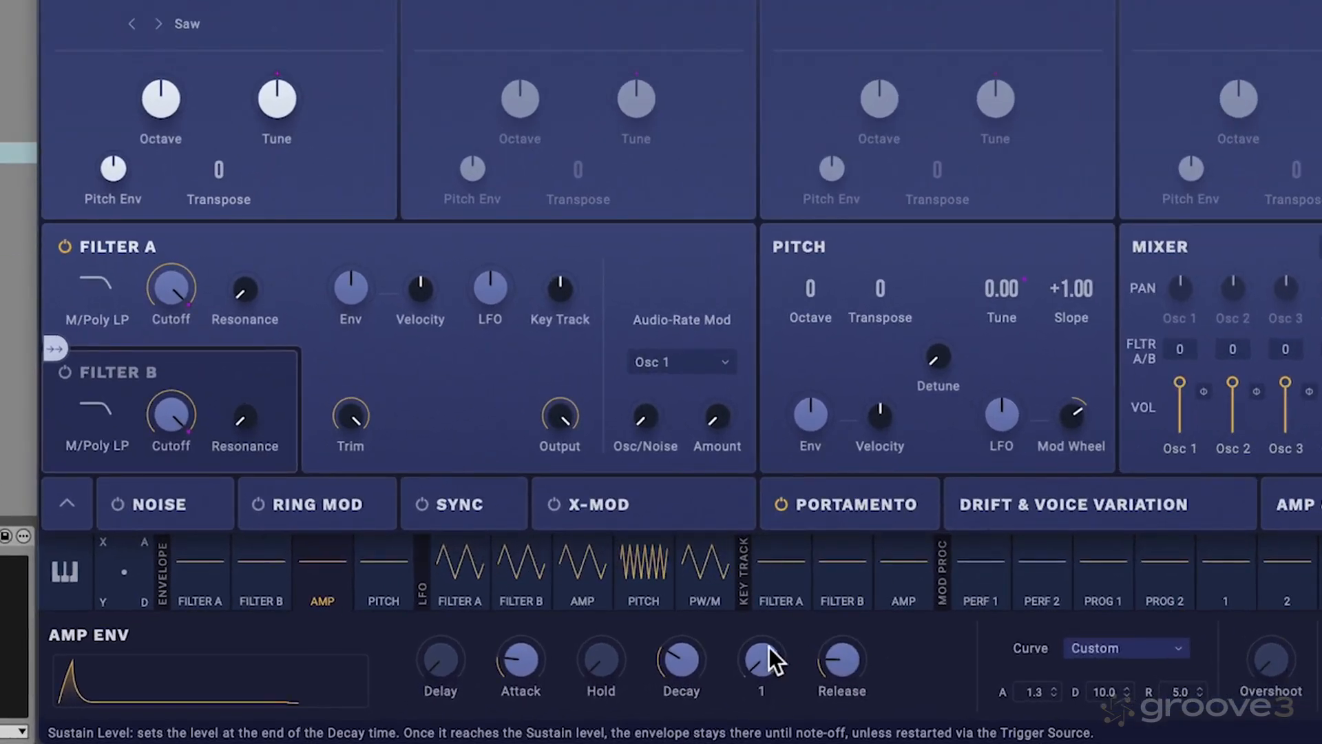
- Raise the Amp envelope's sustain to maximum, and set its attack and release times to 0.001 seconds
left_click_drag(769, 647, 820, 383)
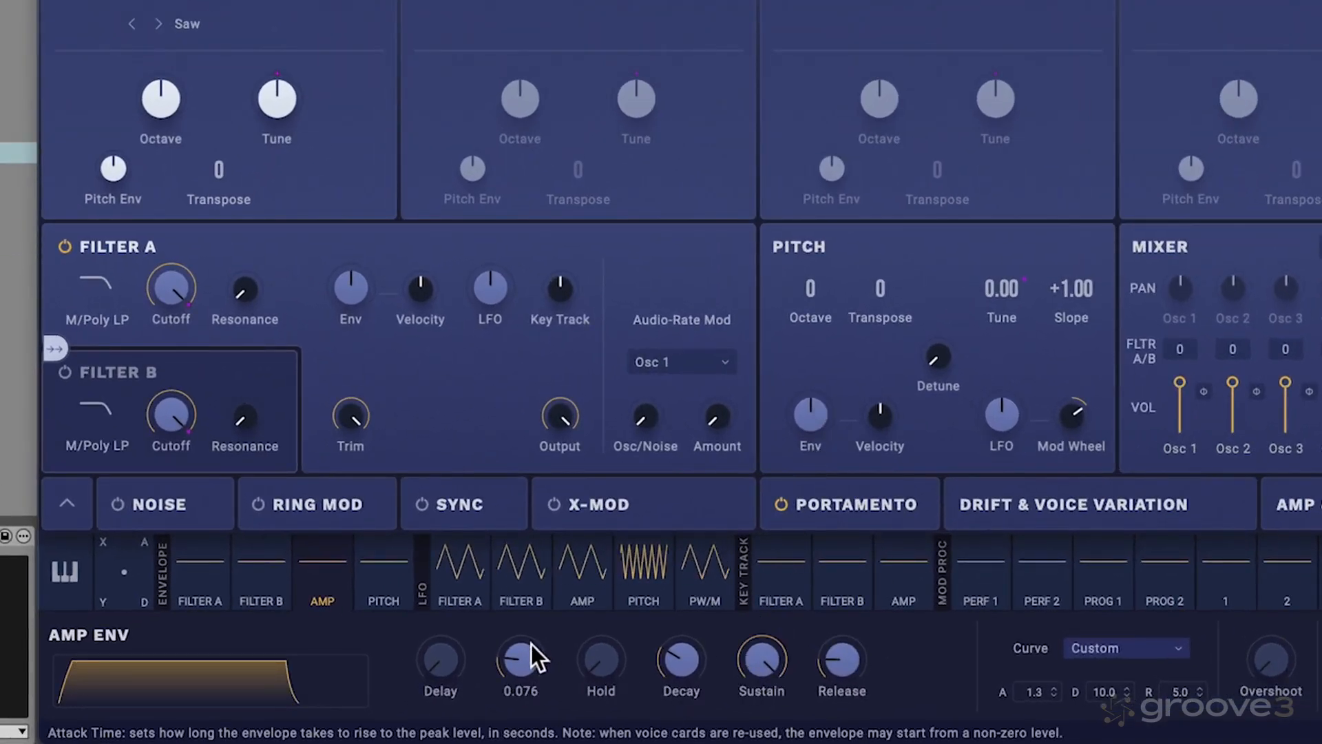
left_click_drag(531, 643, 521, 656)
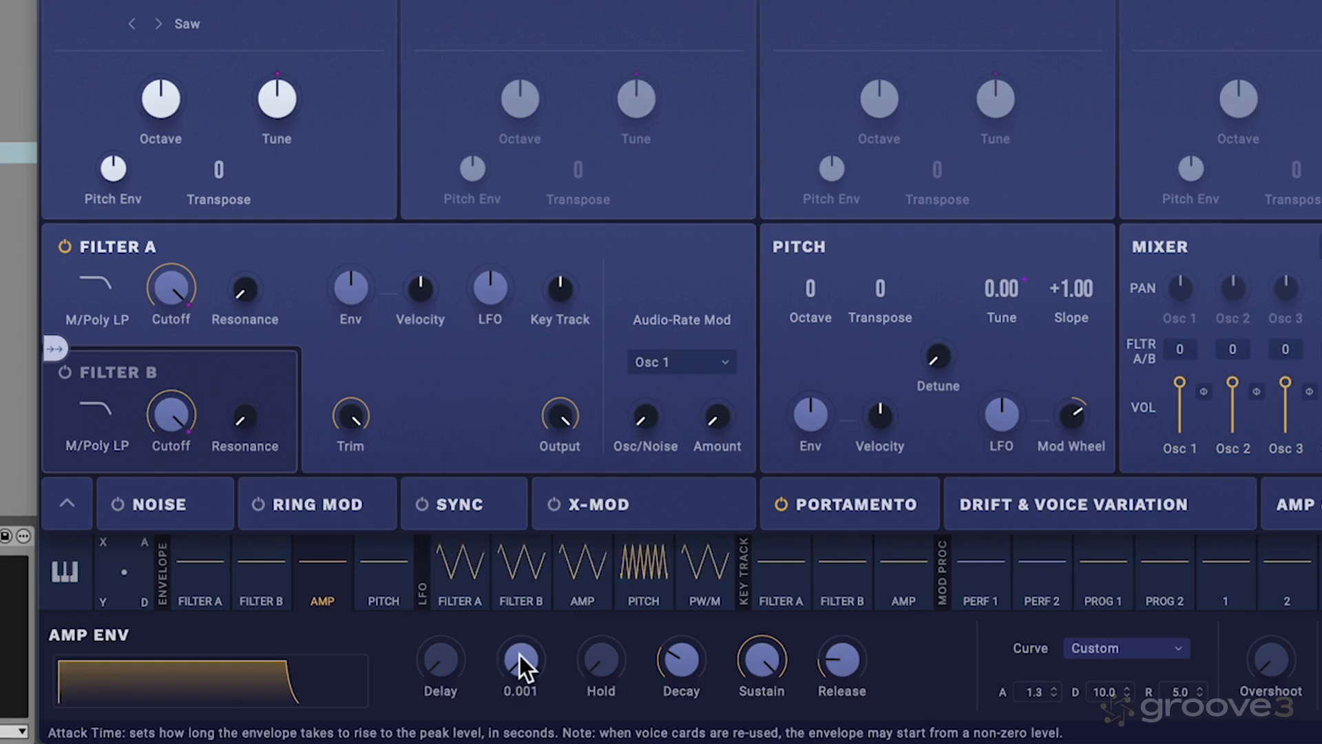
left_click_drag(863, 640, 838, 702)
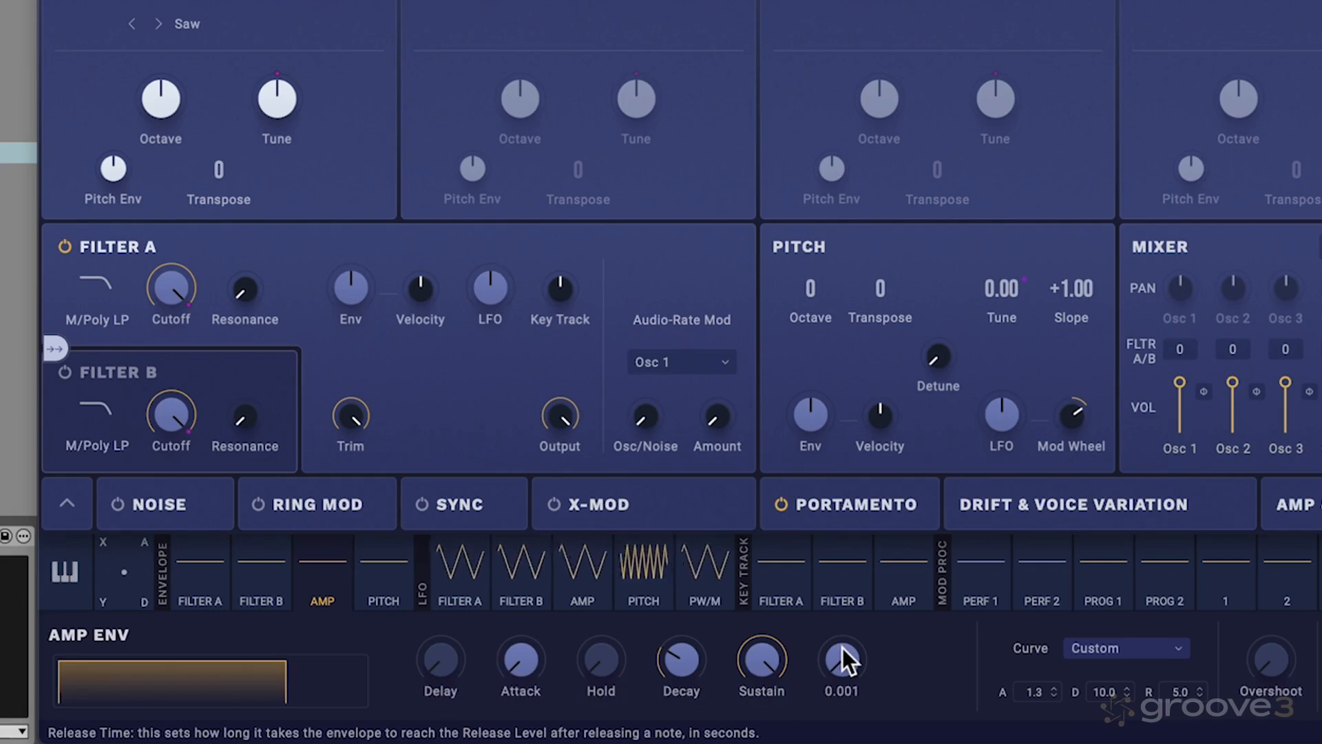
- Show the Filter A LFO, lower Filter A's cutoff to about the middle, and raise its LFO amount so the LFO modulates the cutoff
left_click(461, 564)
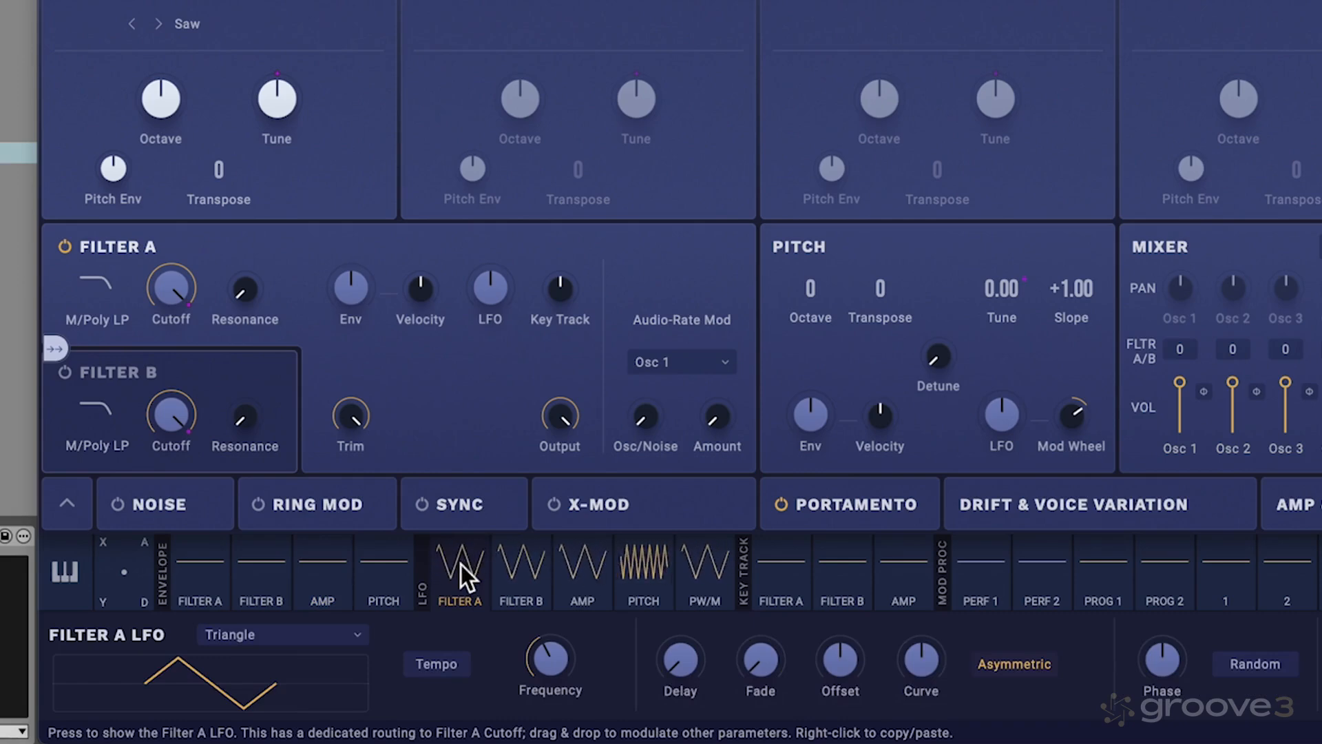
left_click_drag(187, 295, 177, 404)
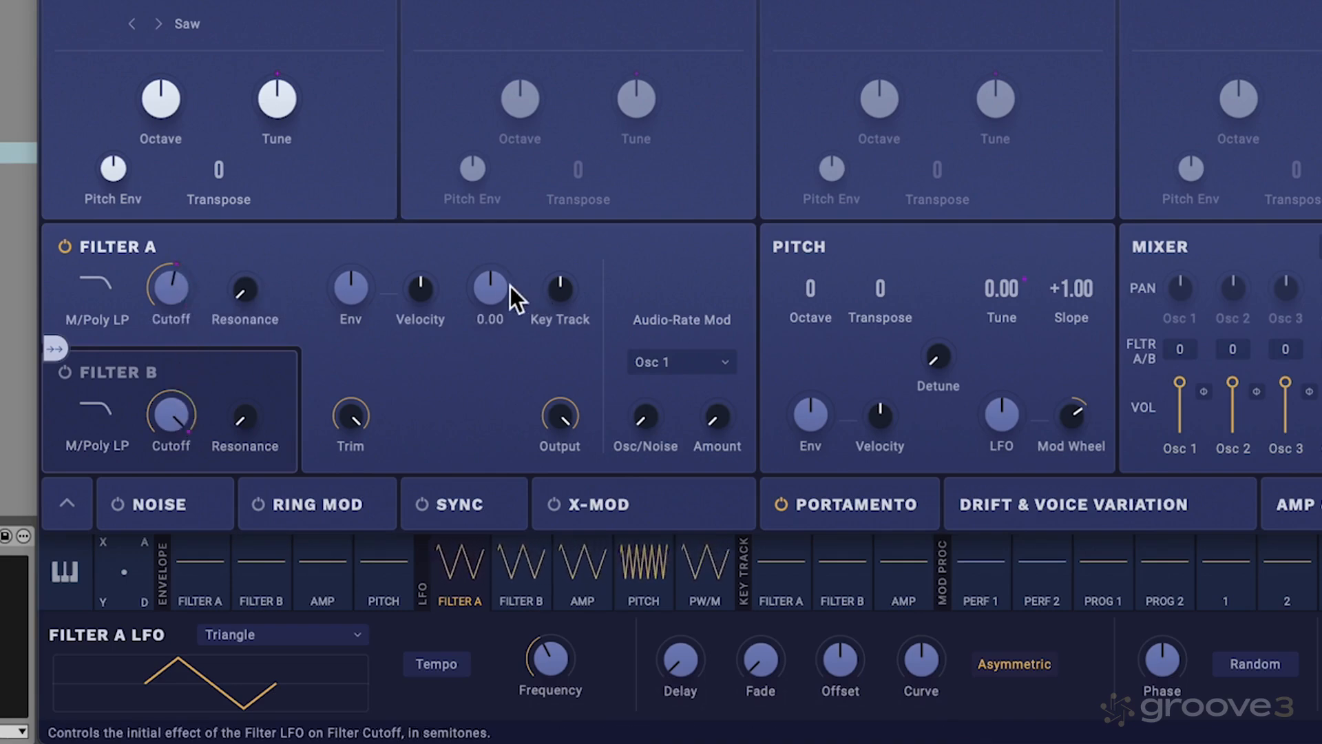
left_click_drag(499, 291, 506, 233)
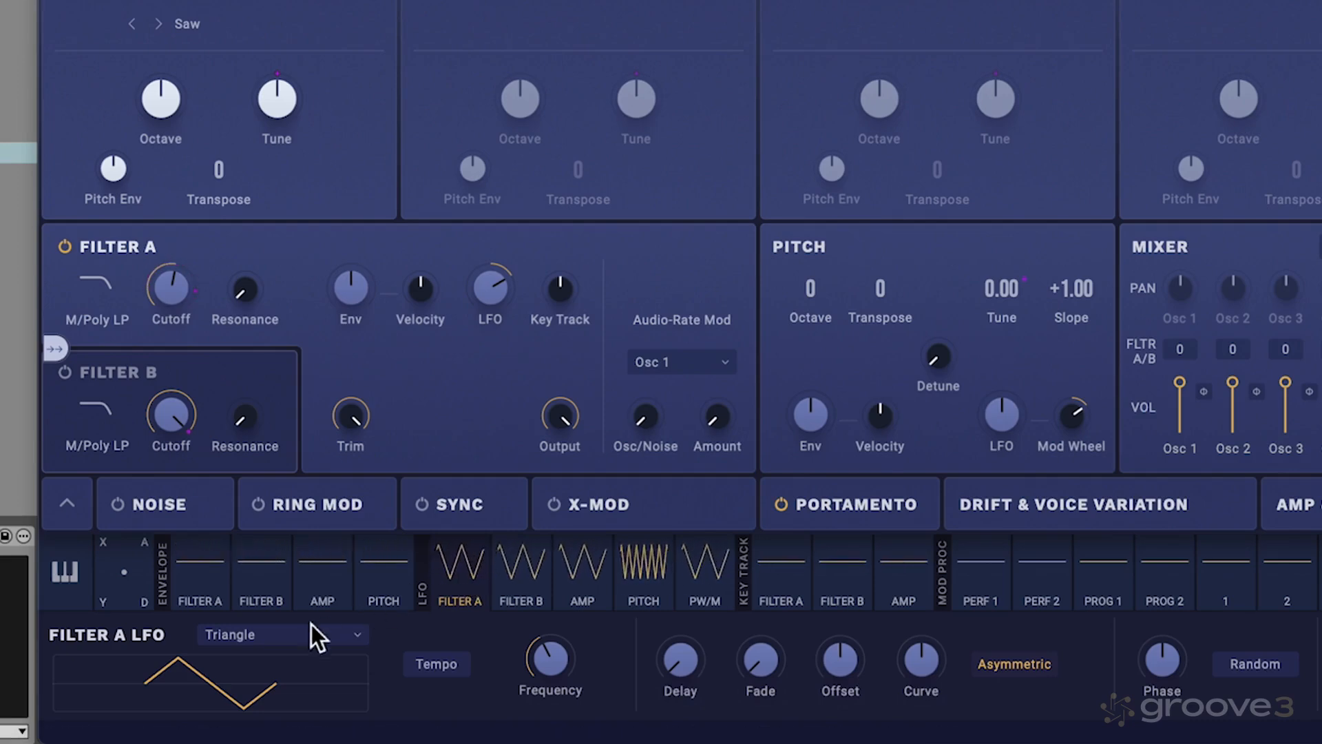
- Try the Exponential Saw Up, Sine and Guitar shapes on the Filter A LFO, and return it to Triangle
left_click(255, 632)
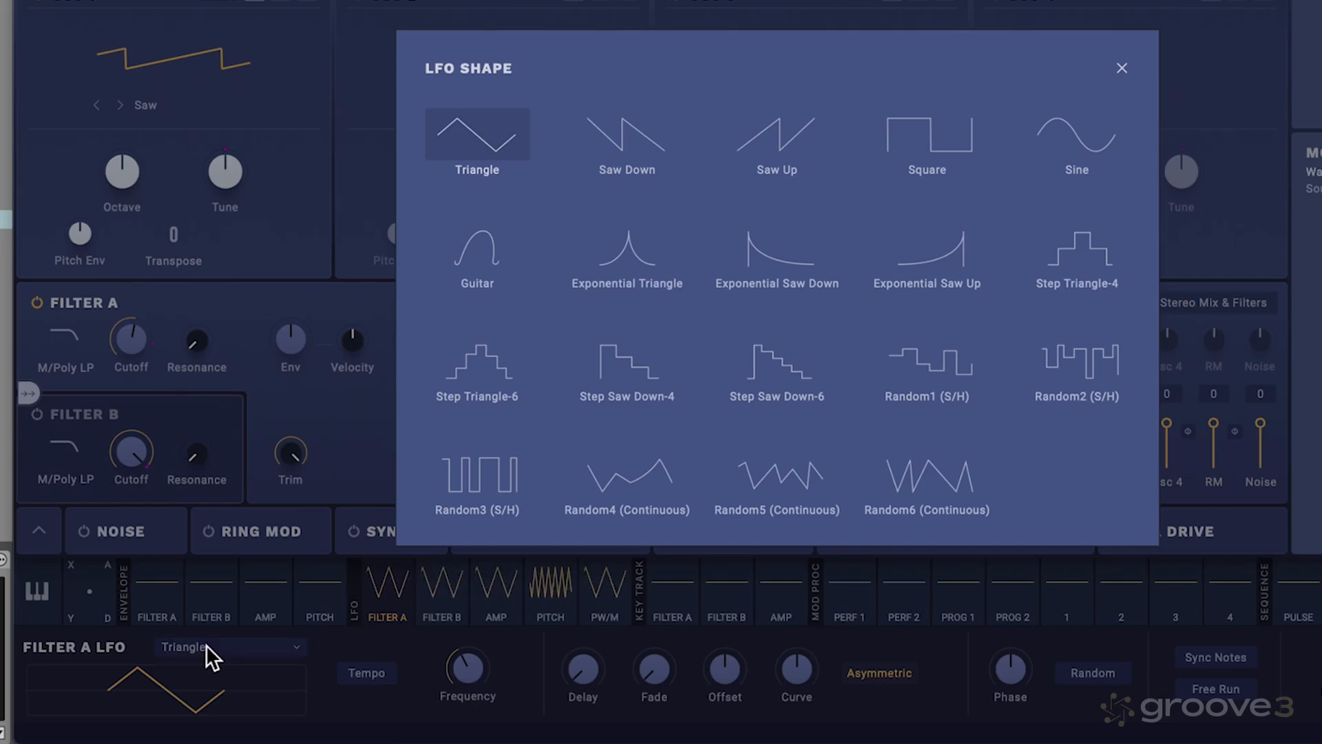
left_click(942, 269)
left_click(1123, 67)
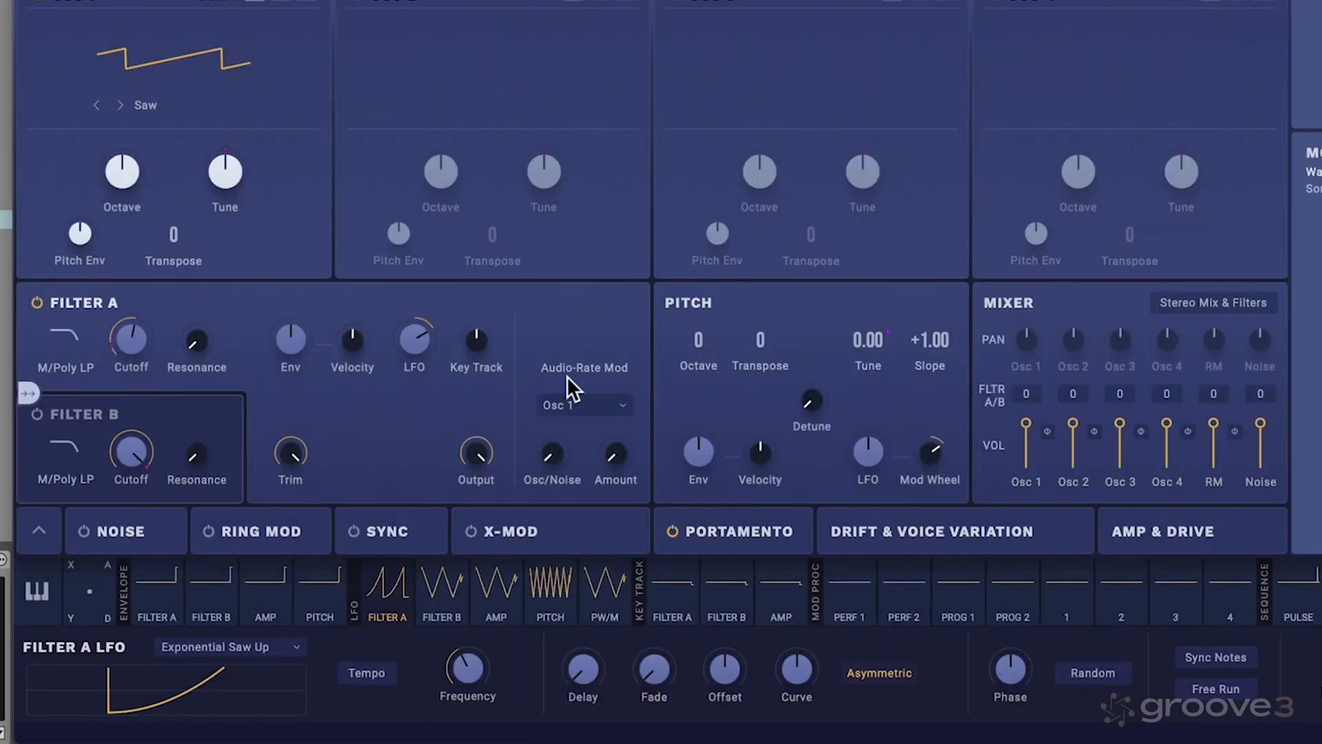
left_click(301, 644)
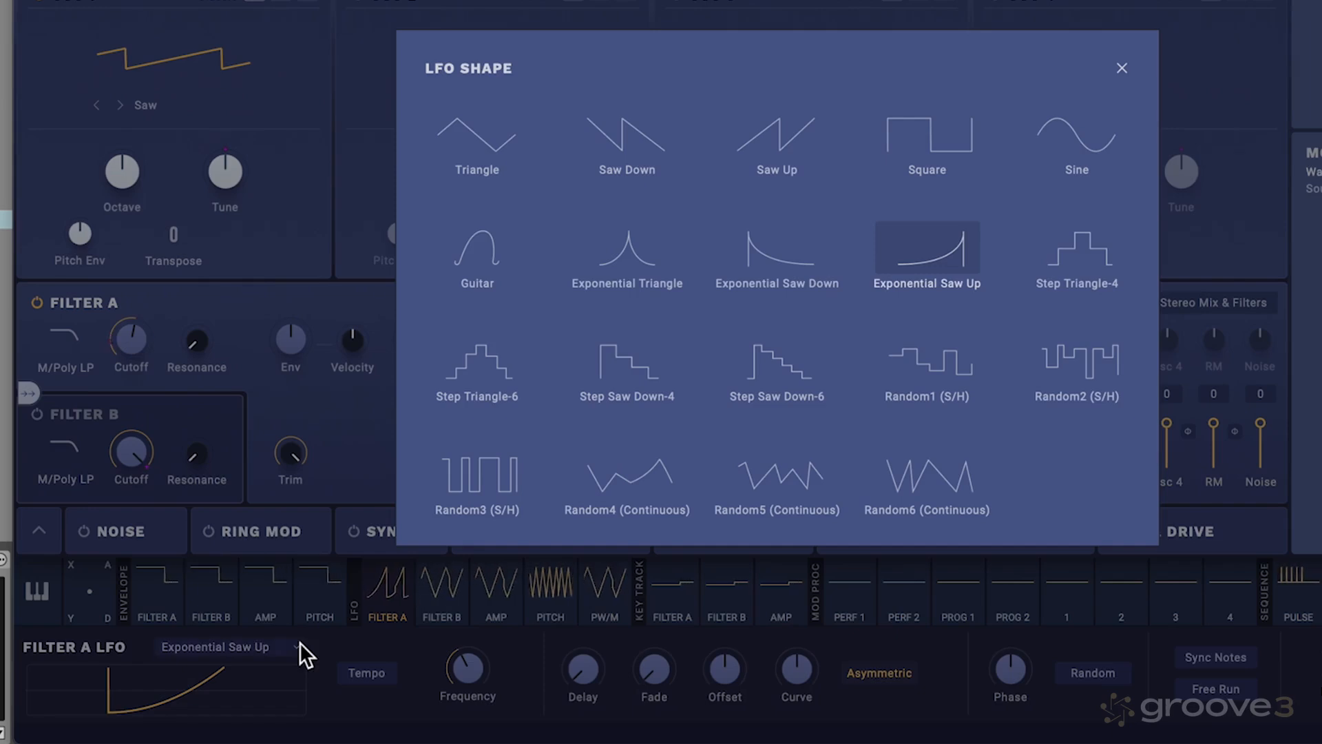
left_click(1080, 135)
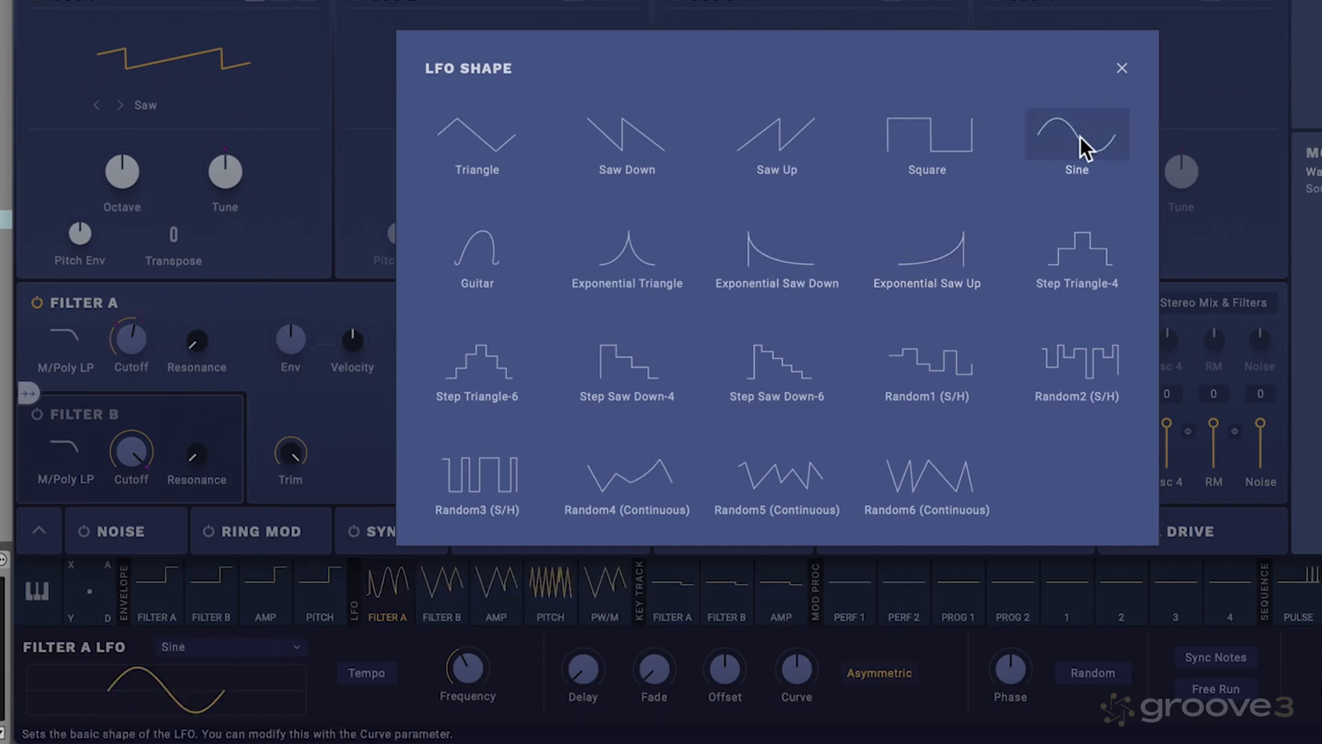
left_click(490, 249)
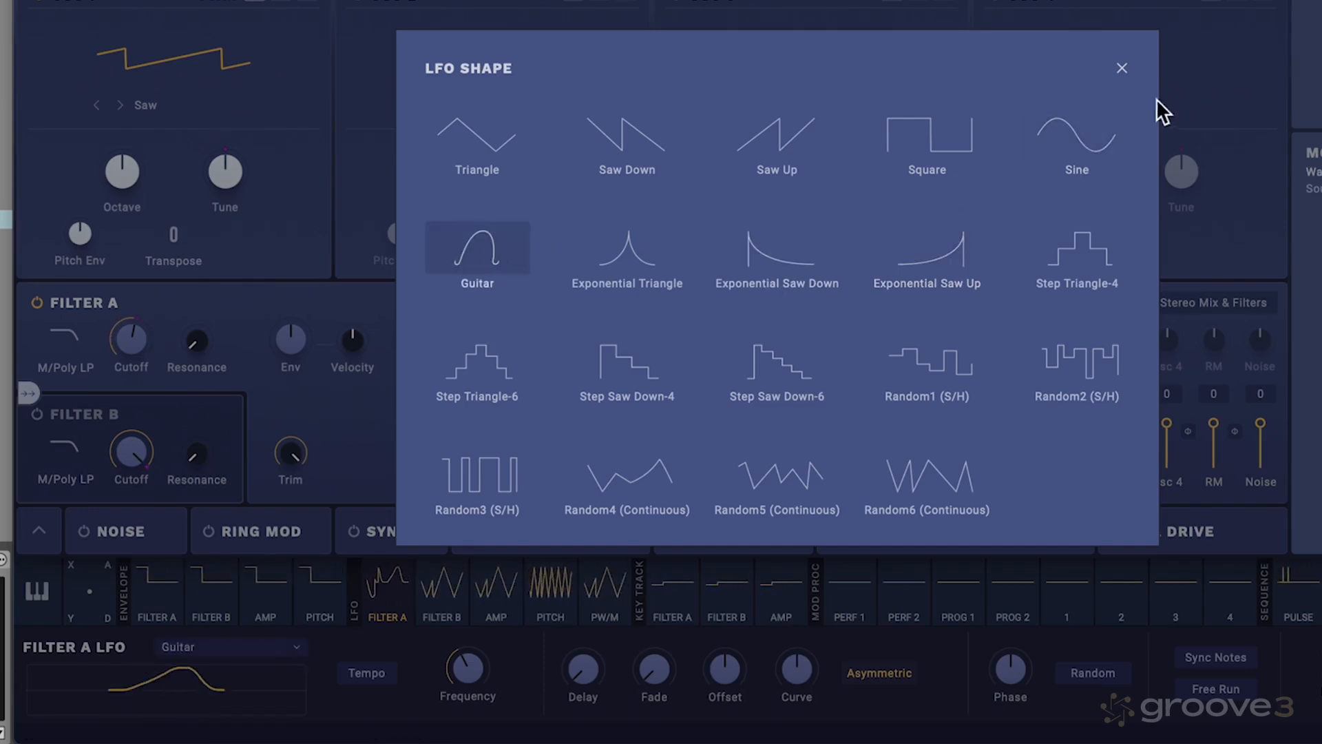
left_click(1123, 67)
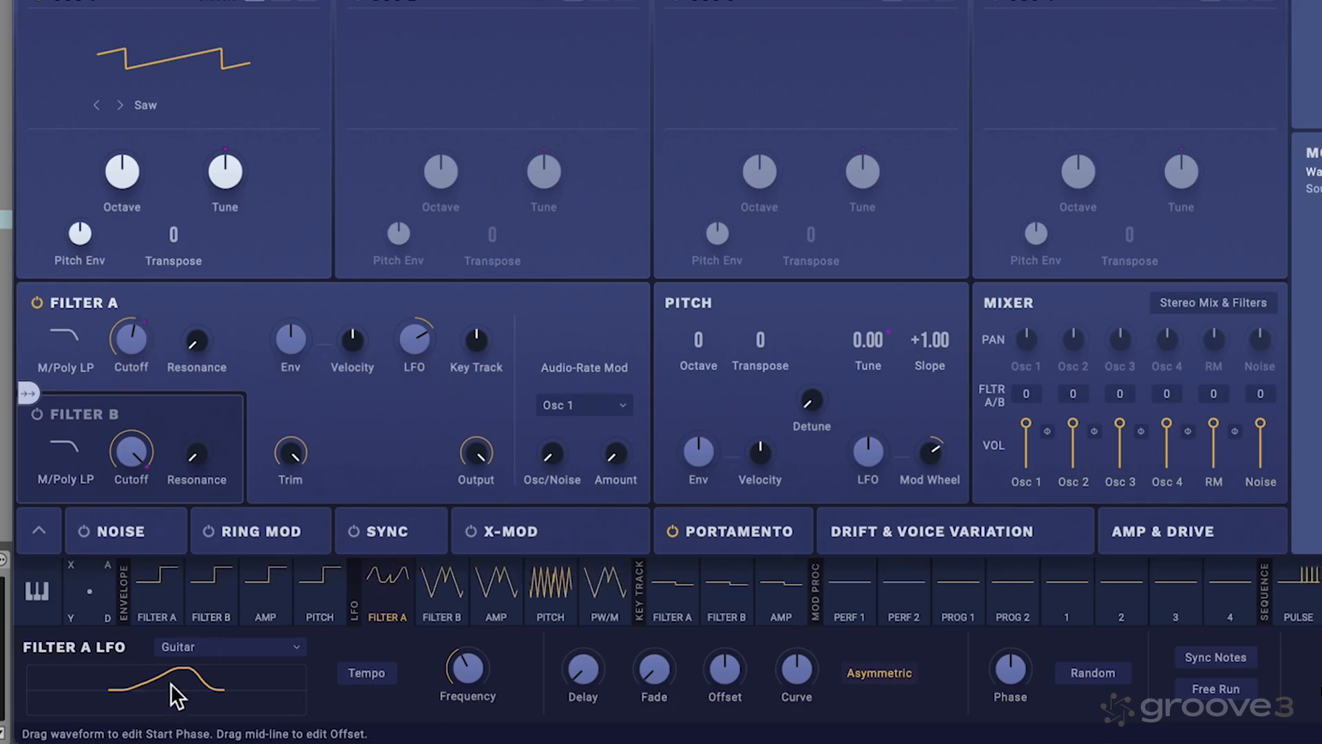
left_click(216, 655)
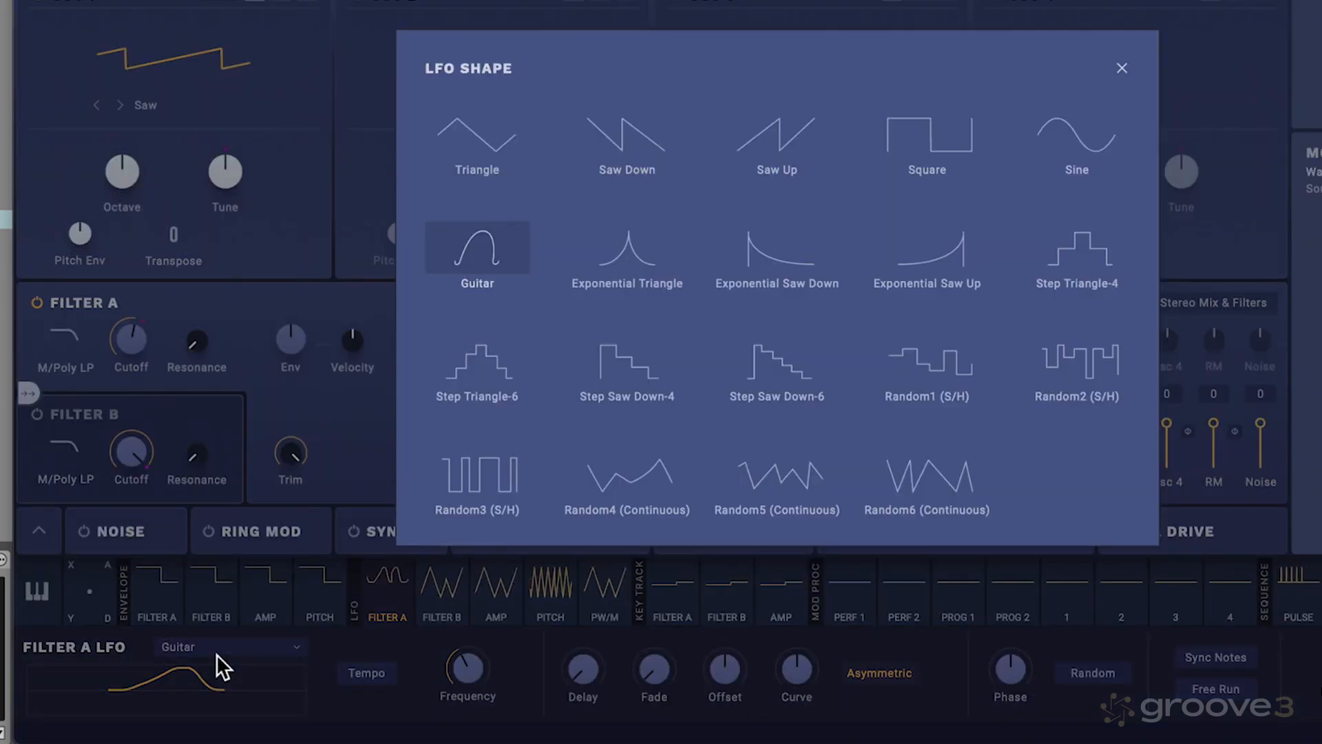
left_click(488, 148)
left_click(1122, 67)
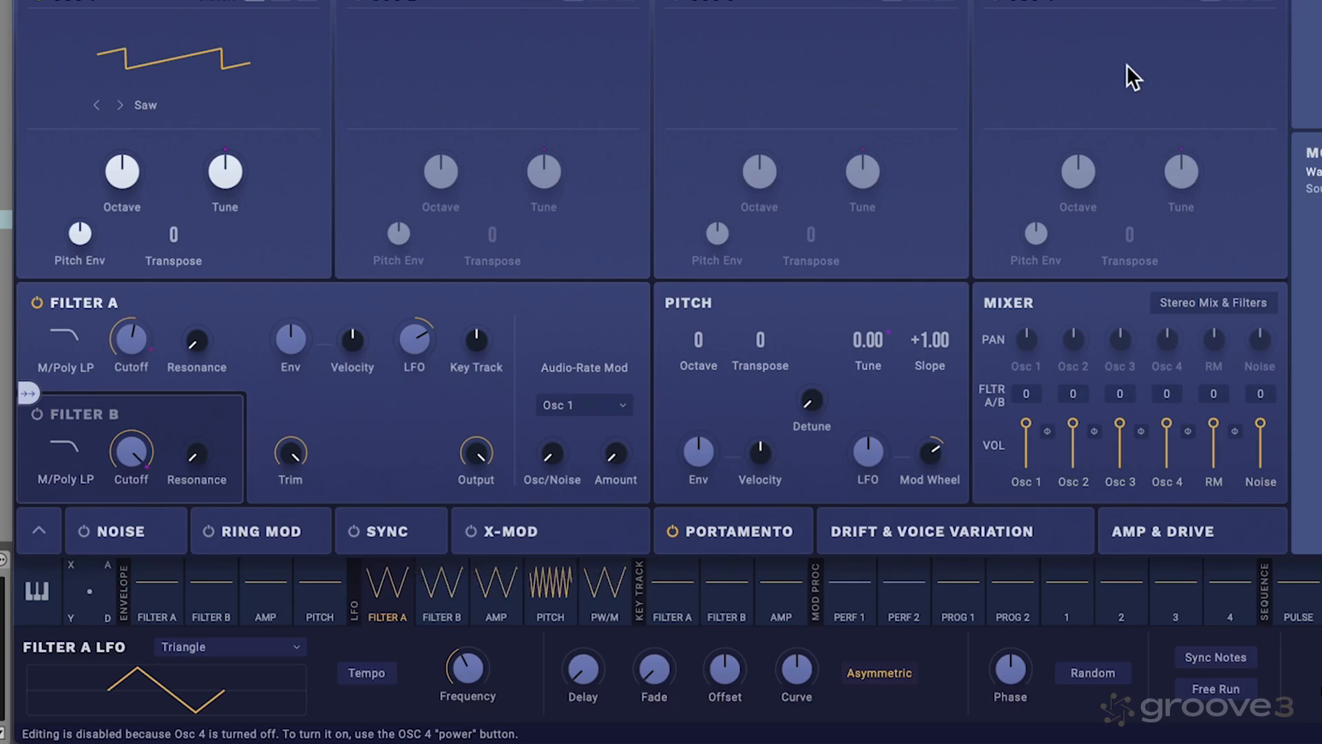
- Synchronize the Filter A LFO to the tempo with a 1/16 base note
left_click(369, 669)
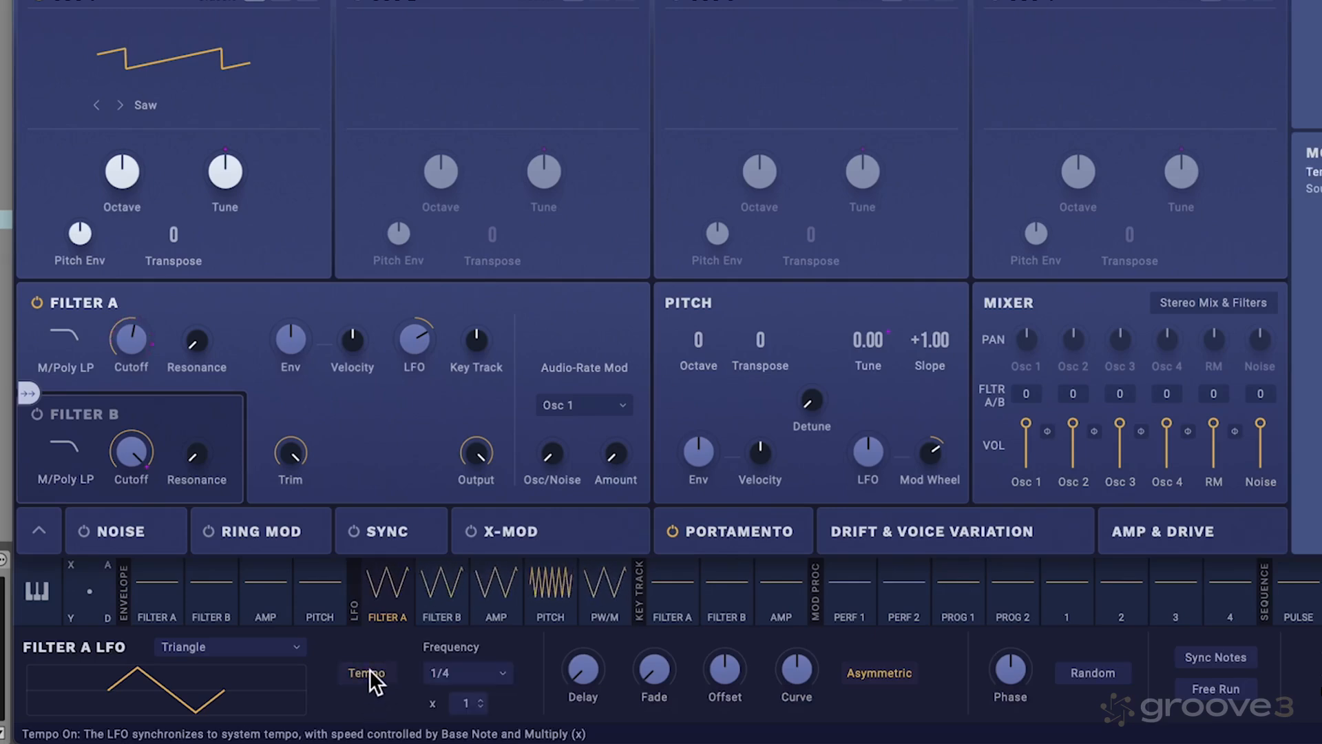
left_click(481, 668)
left_click(486, 528)
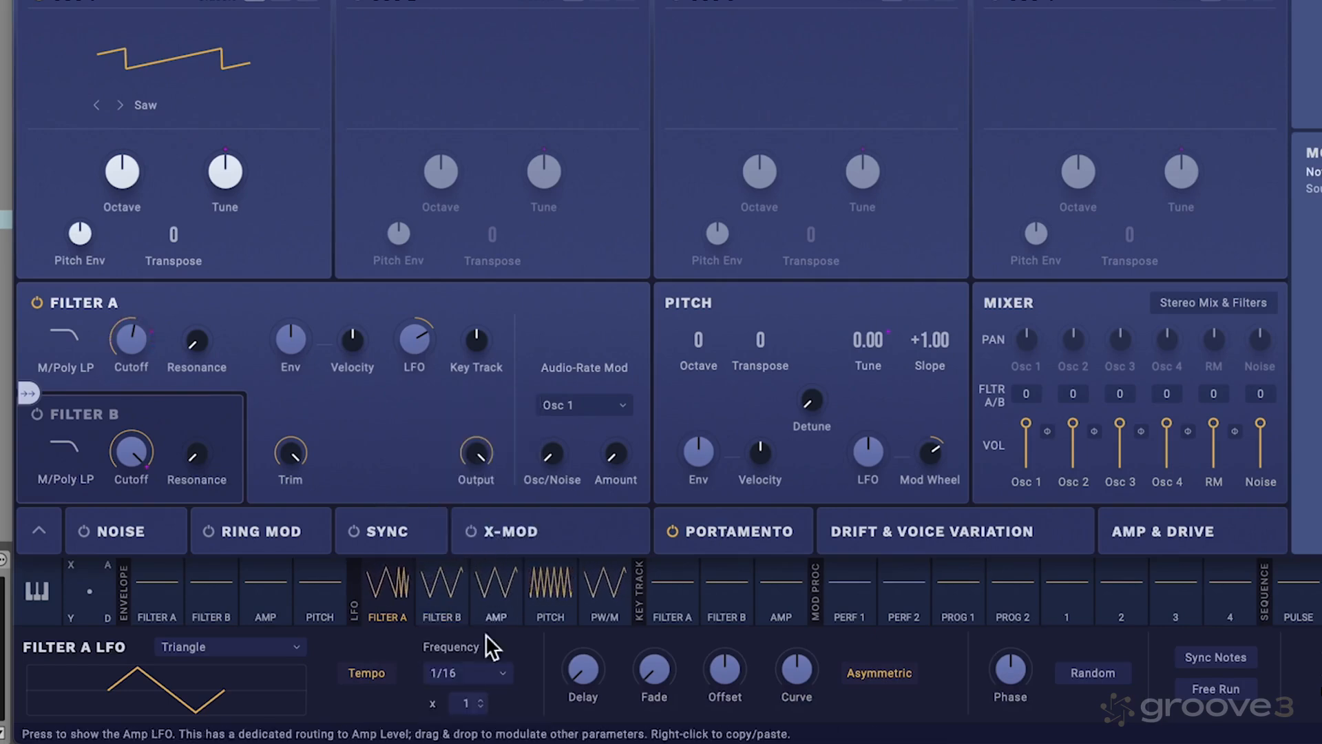
- Try a 1/32 base note for the Filter A LFO's frequency, and set it to 1/4
left_click(475, 672)
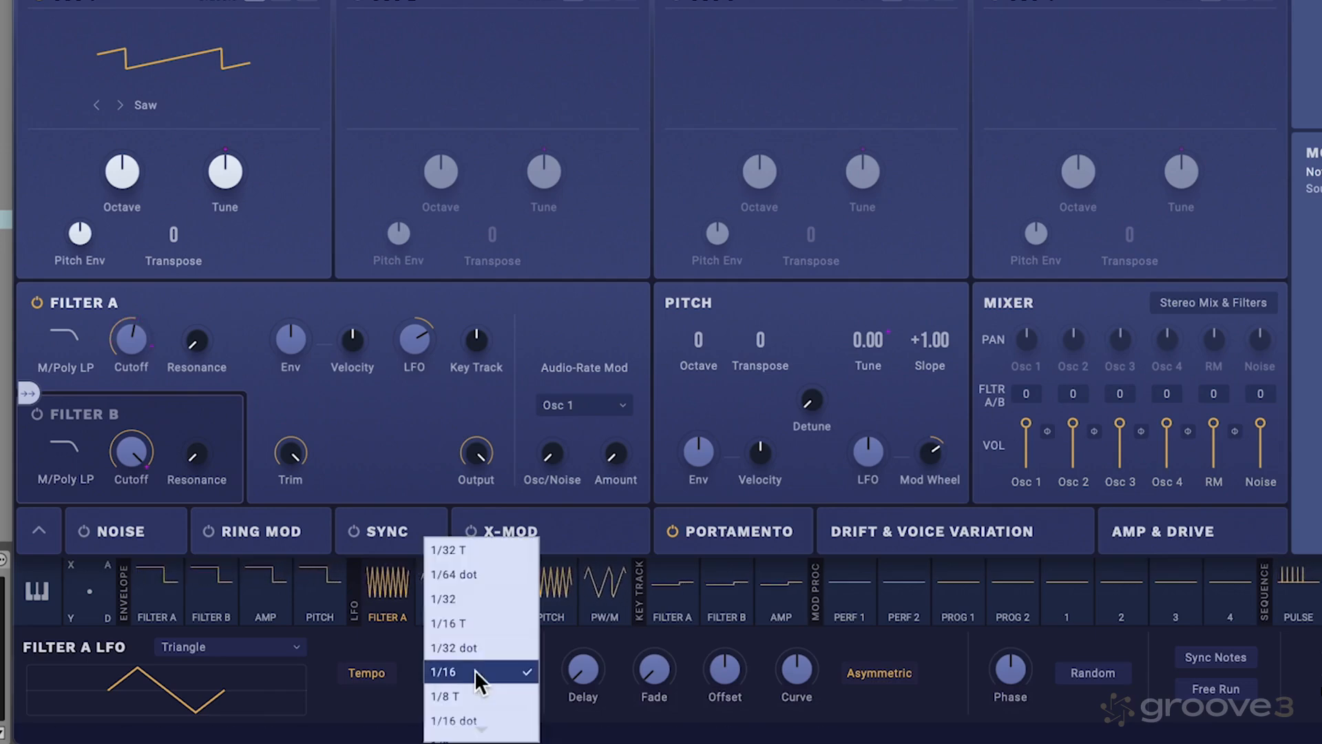
left_click(472, 597)
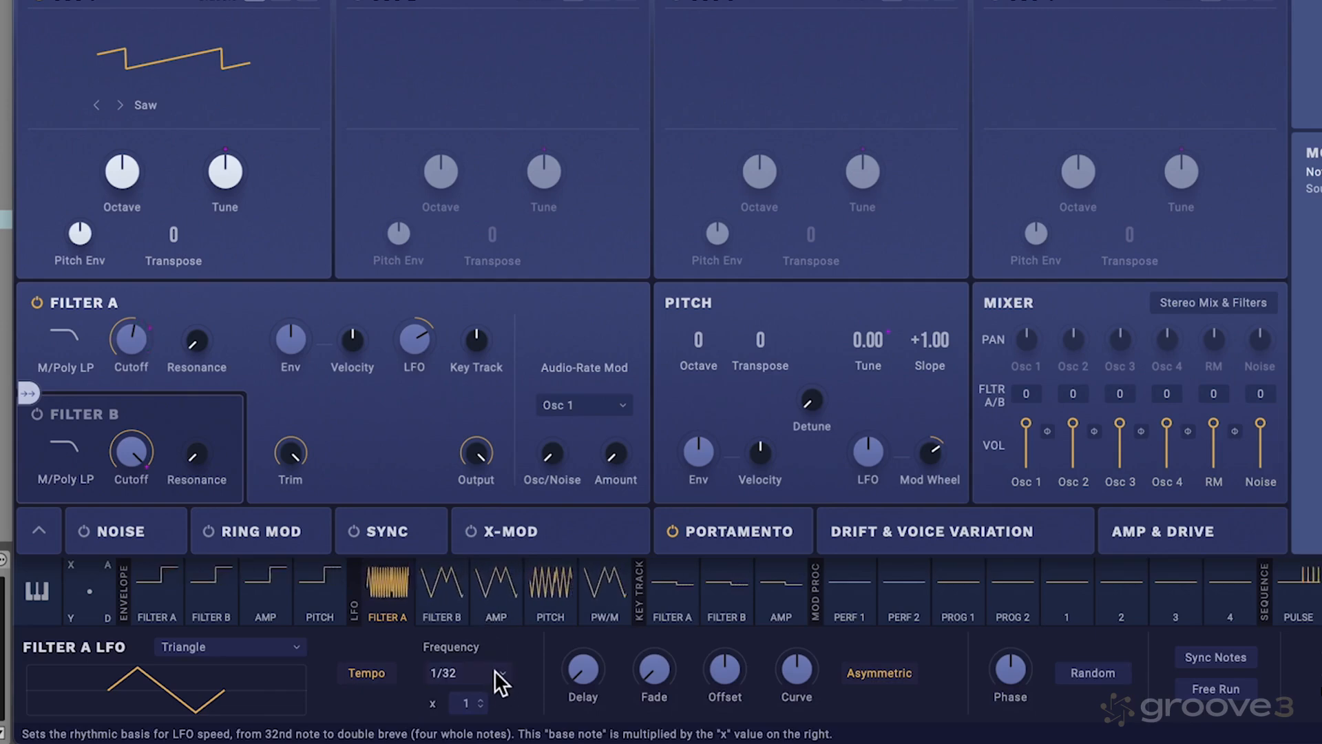
left_click(495, 671)
scroll(494, 670, "down", 6)
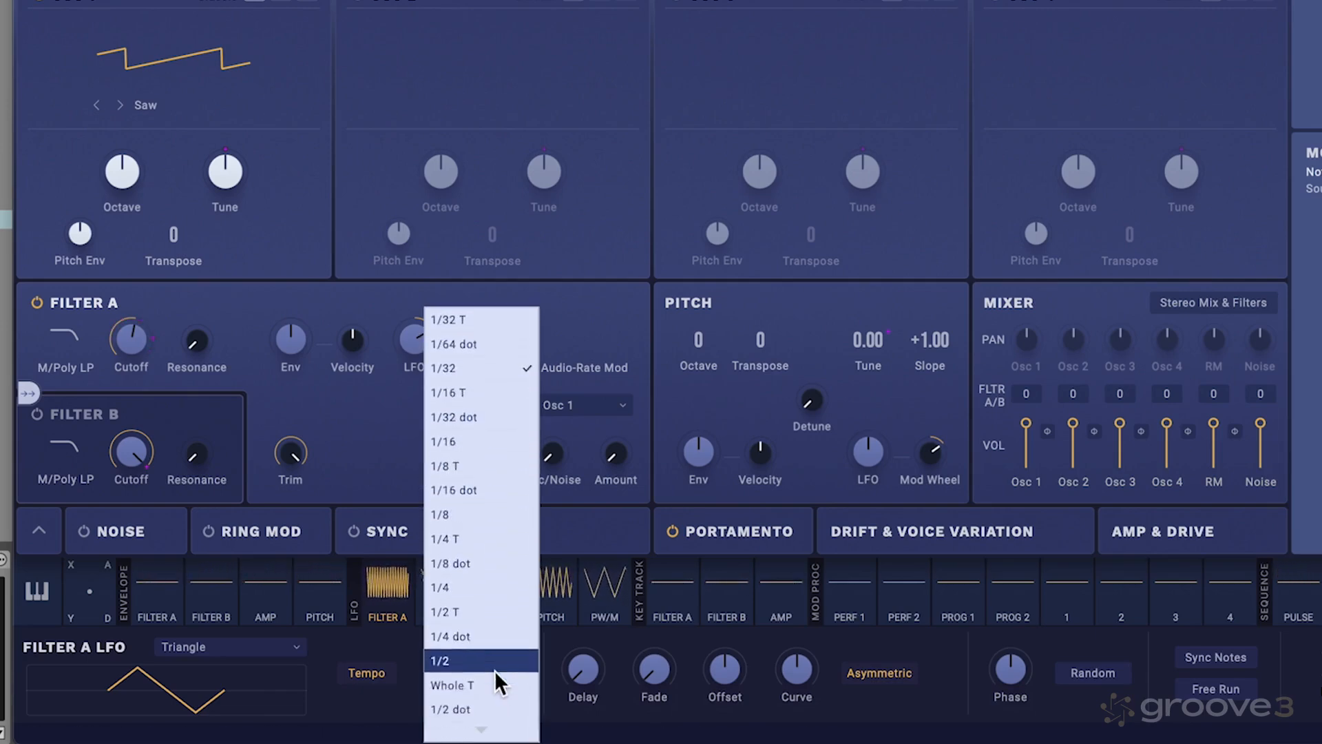
scroll(495, 671, "down", 1)
left_click(473, 572)
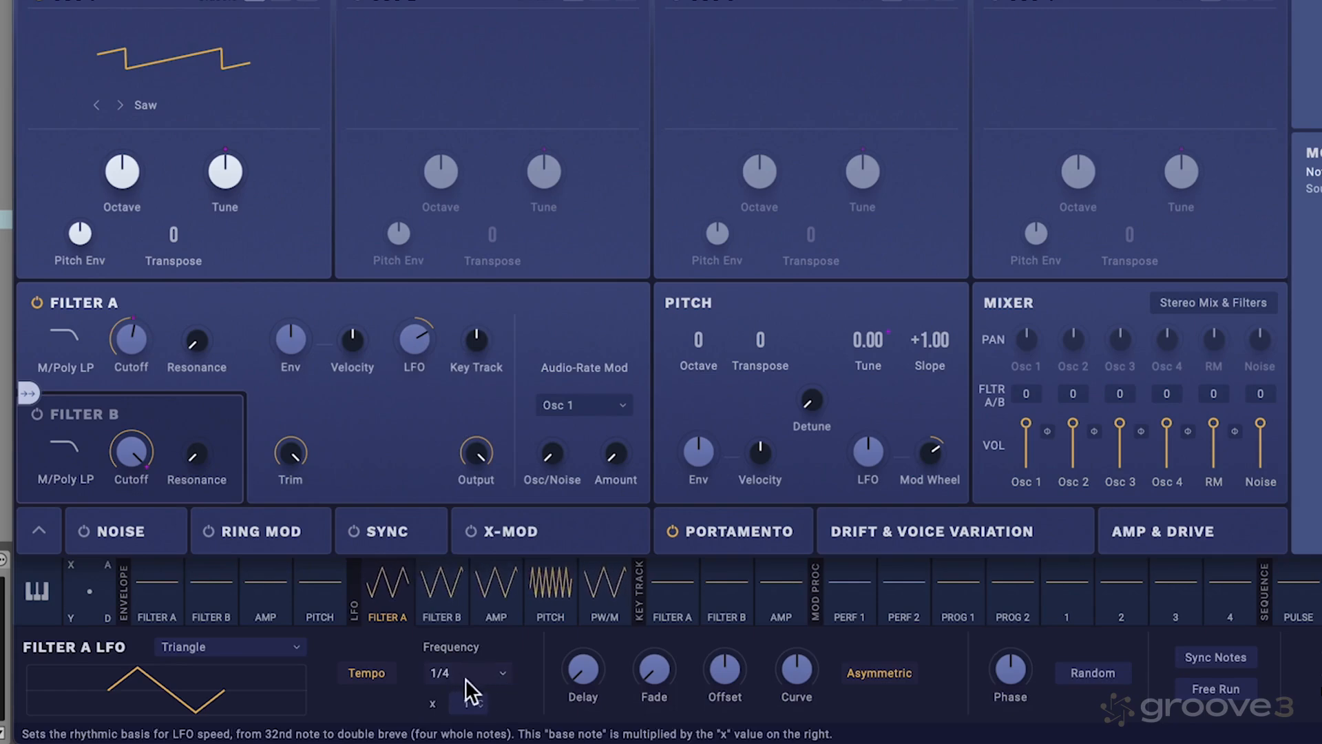
- Try multiplying the Filter A LFO's base note by 2 and 3, and return the multiplier to 1
left_click(481, 700)
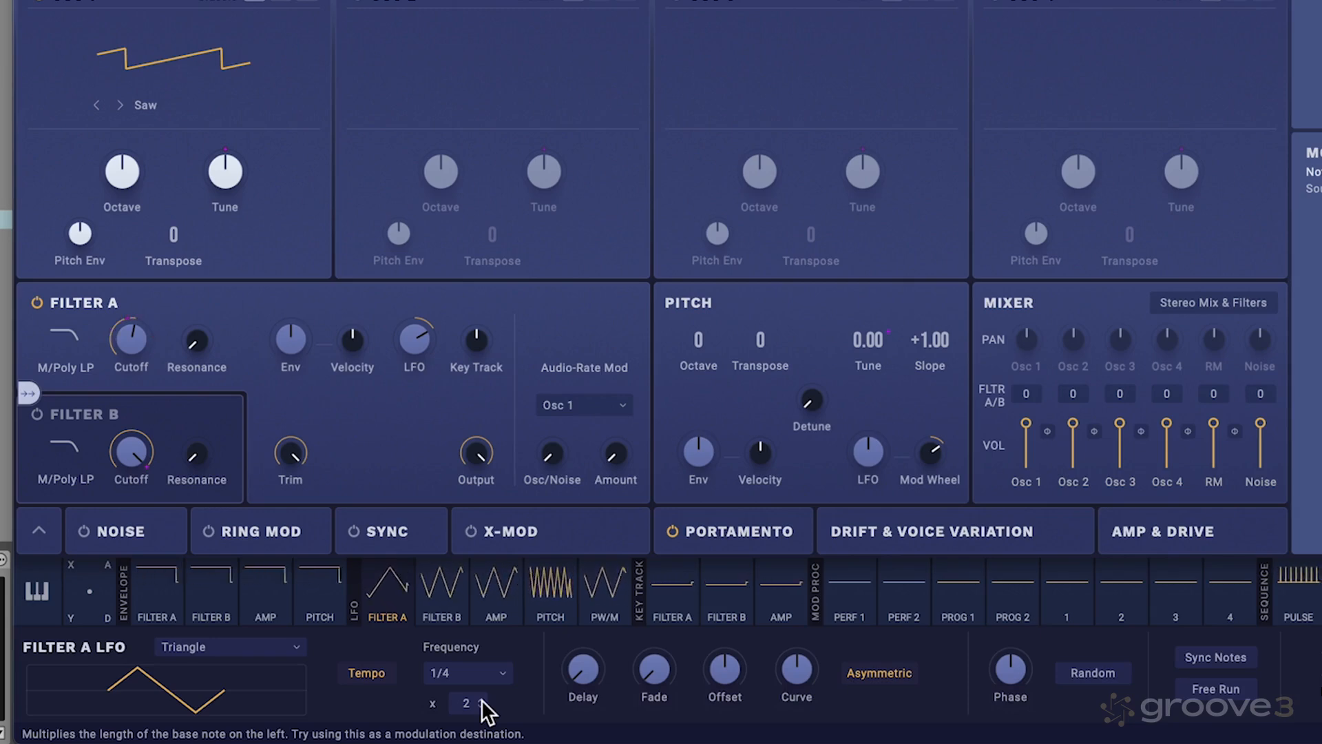
left_click(482, 700)
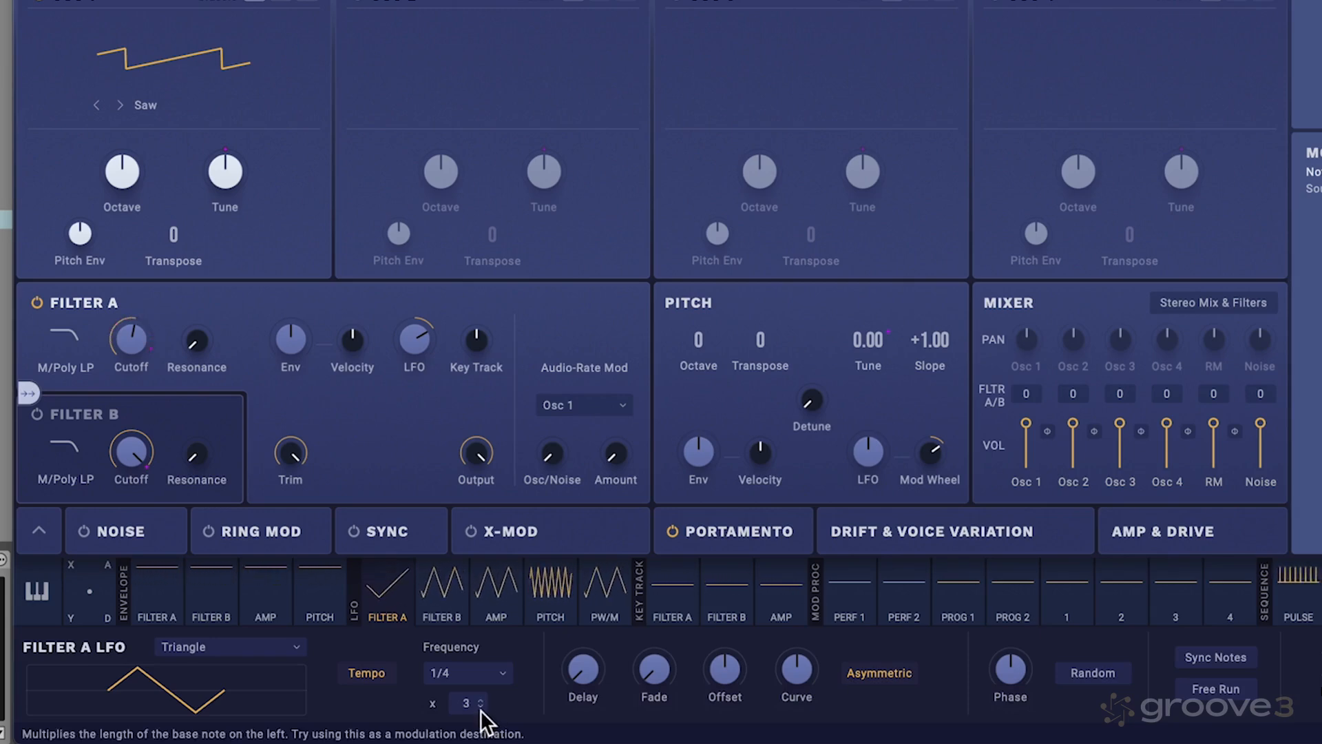
left_click(481, 710)
left_click(481, 710)
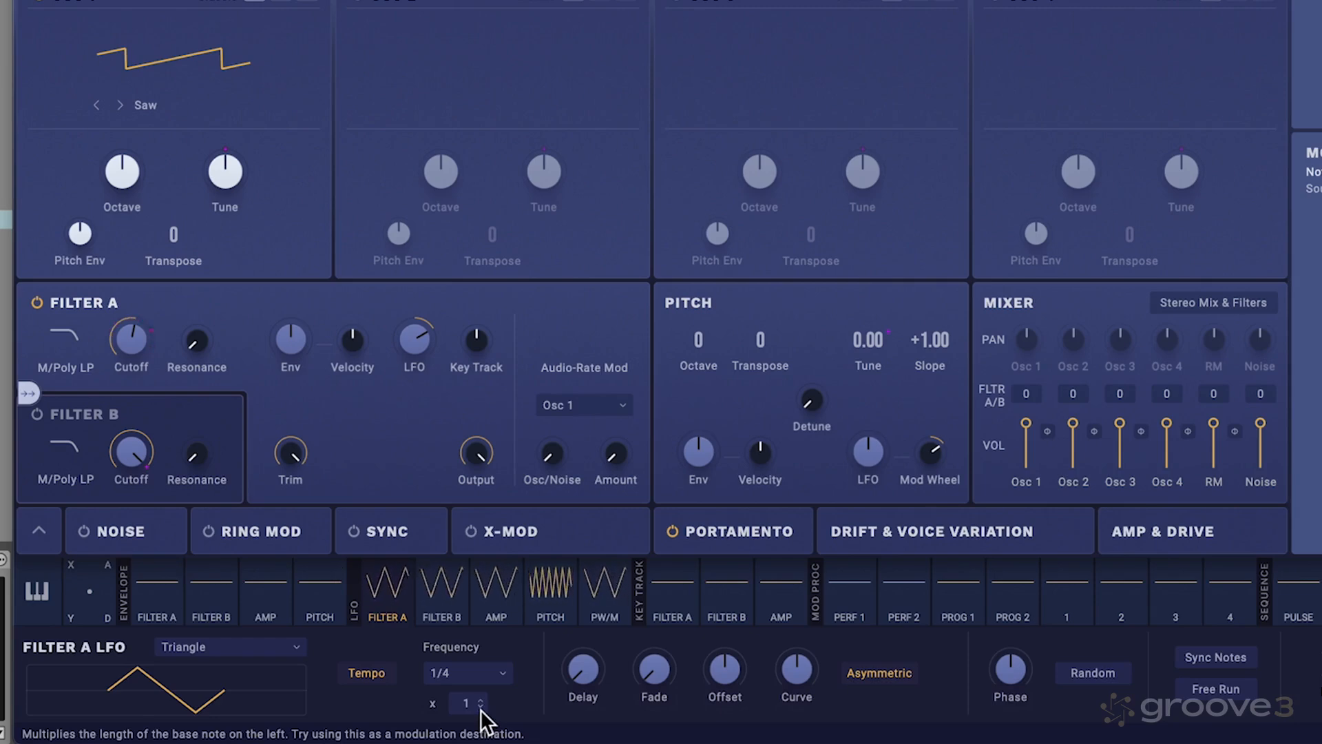
- Raise the Filter A LFO's base note multiplier through 2 to 4, and reset it to 1
left_click(482, 699)
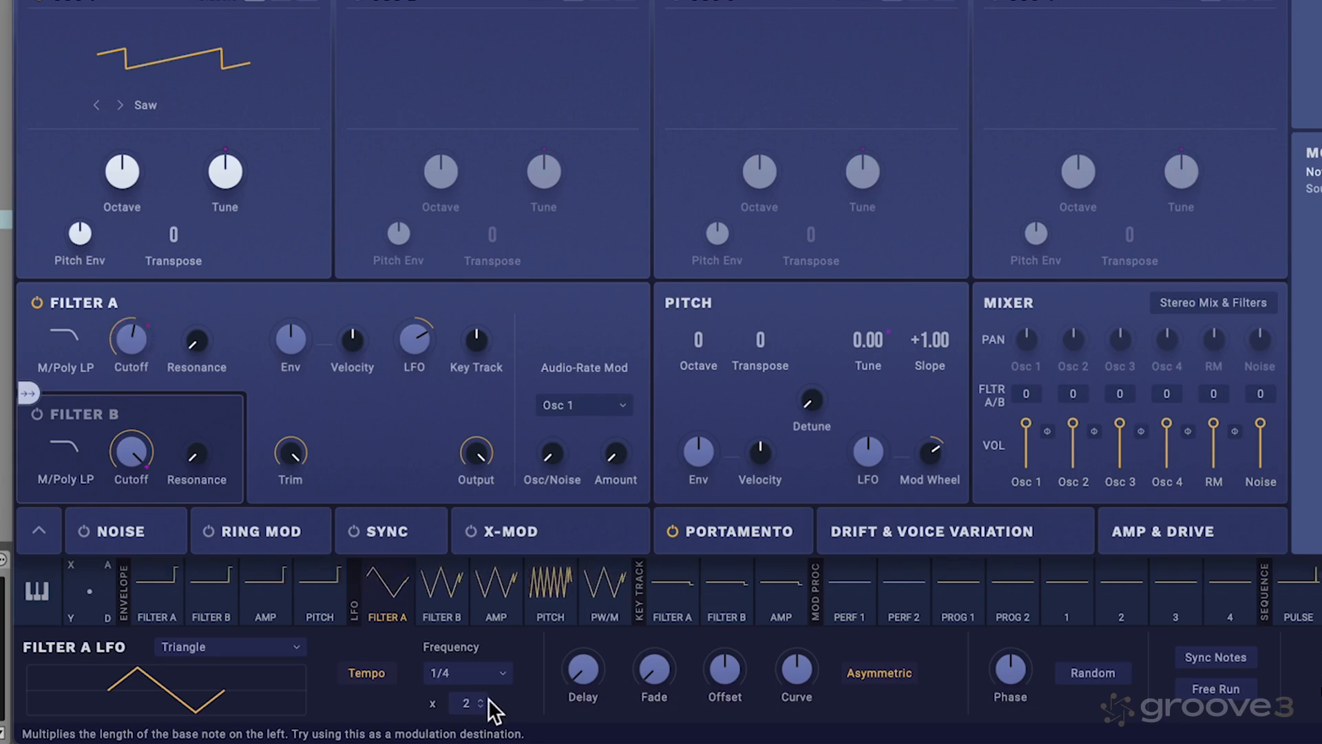
left_click_drag(489, 698, 467, 701)
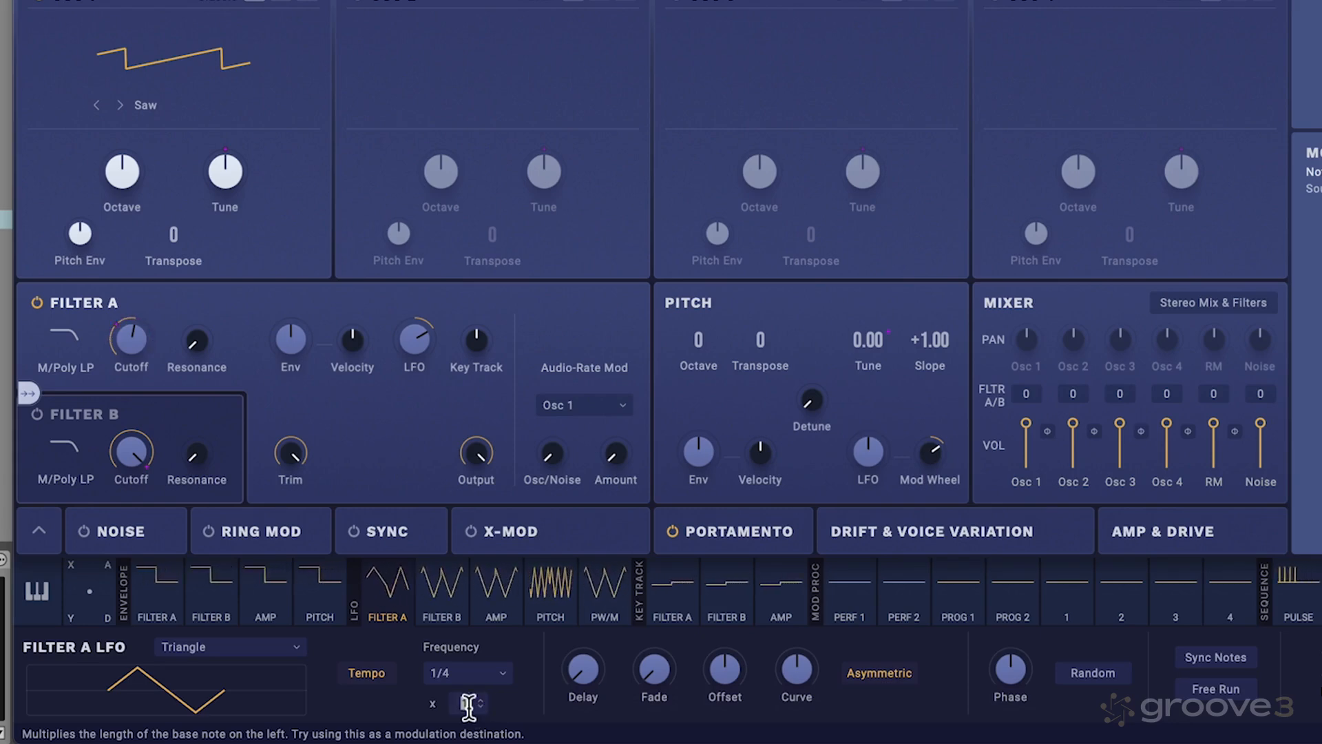
scroll(469, 703, "up", 3)
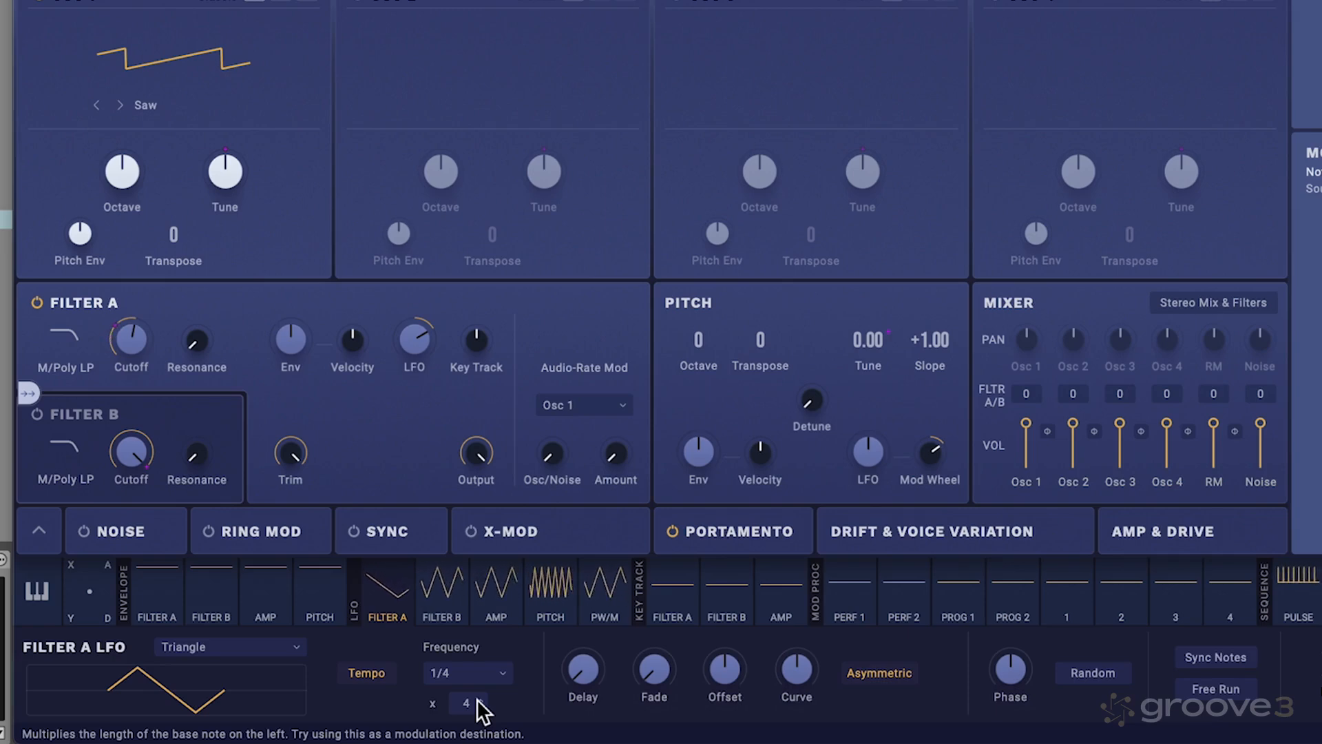
double_click(471, 705)
type("1")
key("Return")
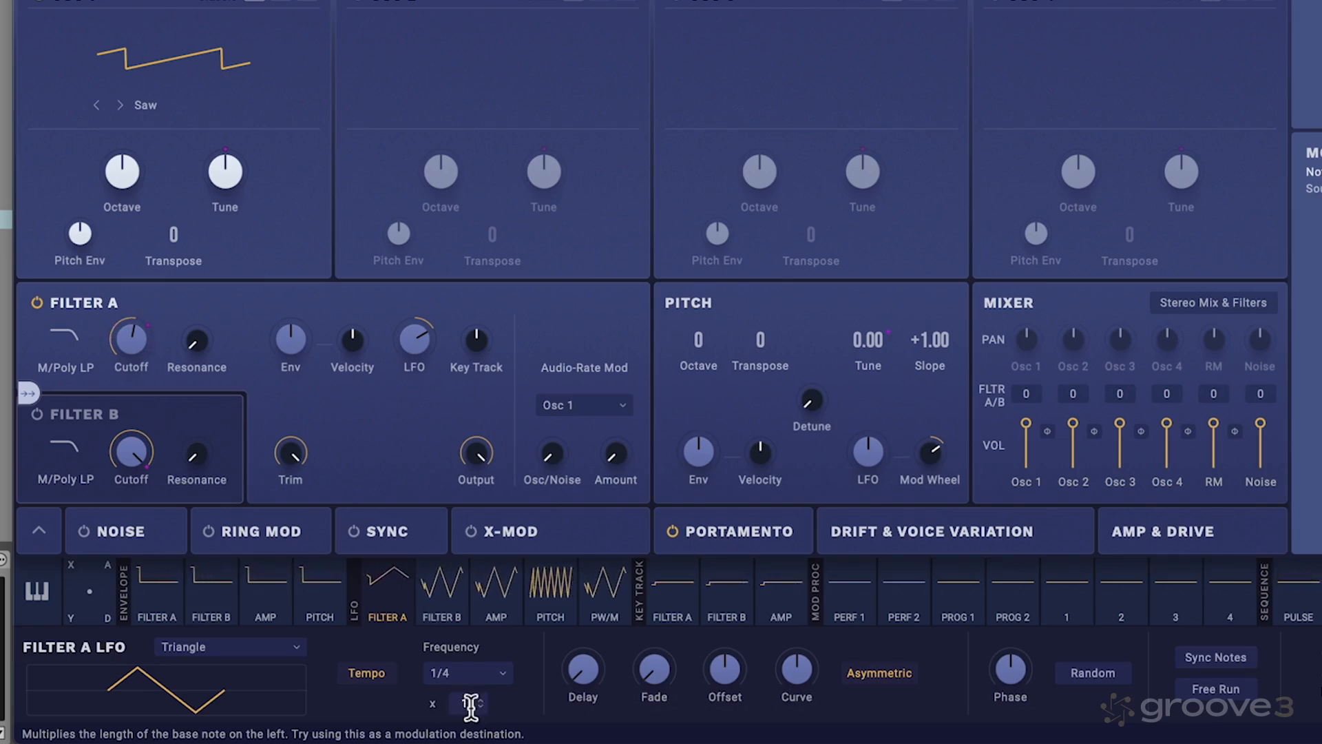
- Review the Filter A LFO's base note options and compare its Delay control with the Filter A envelope's settings
left_click(459, 675)
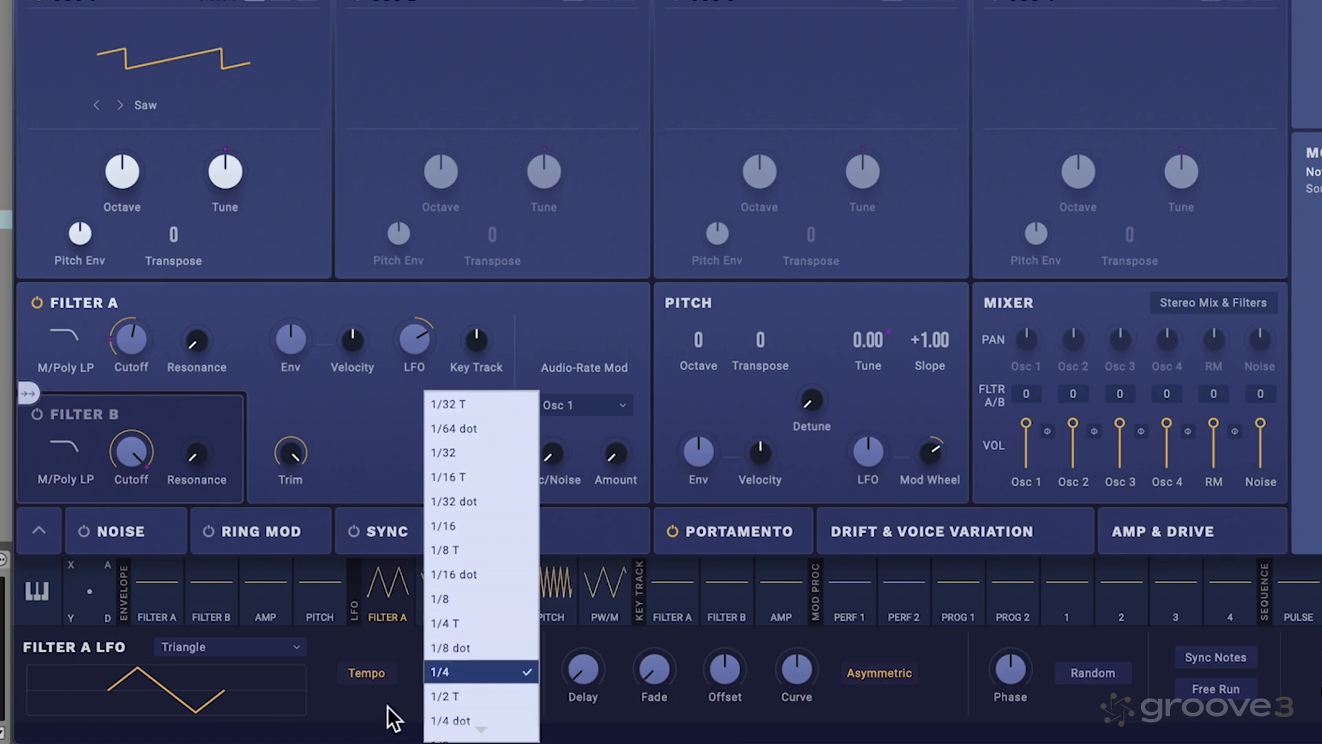
left_click(365, 705)
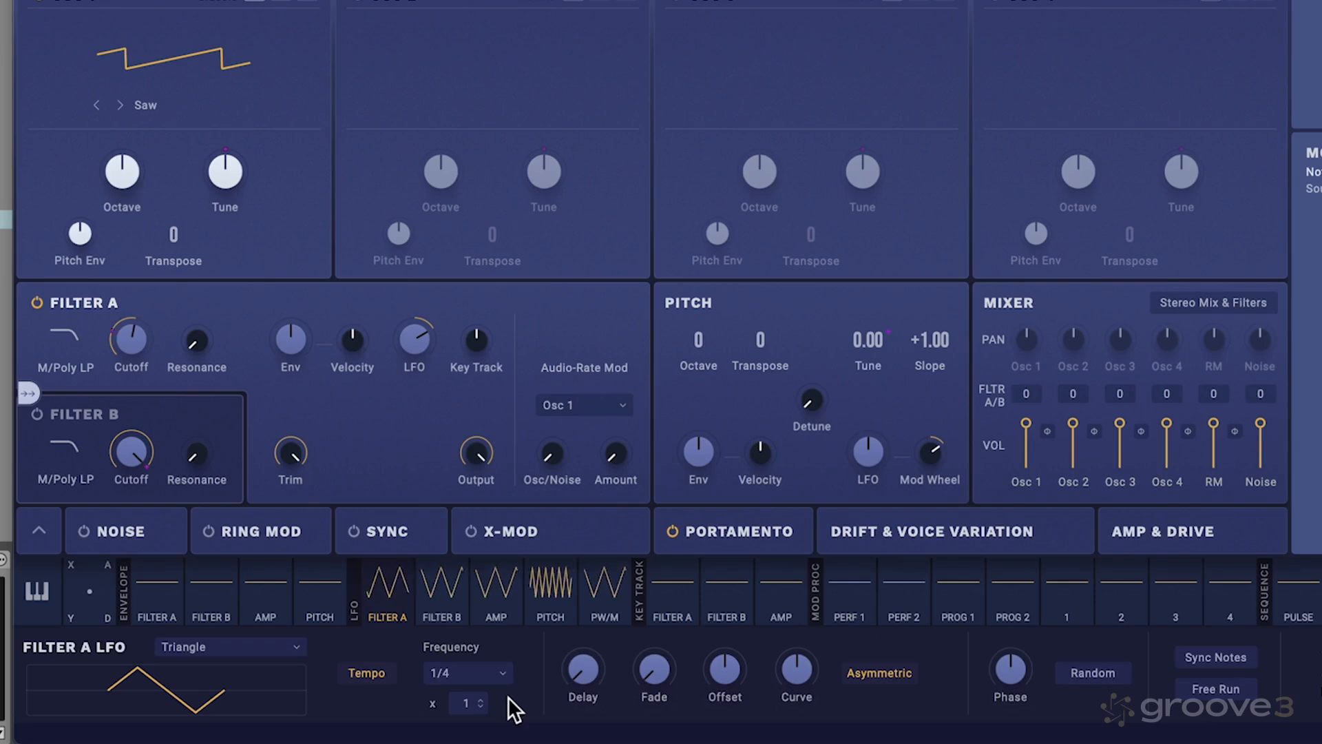
mouse_move(585, 658)
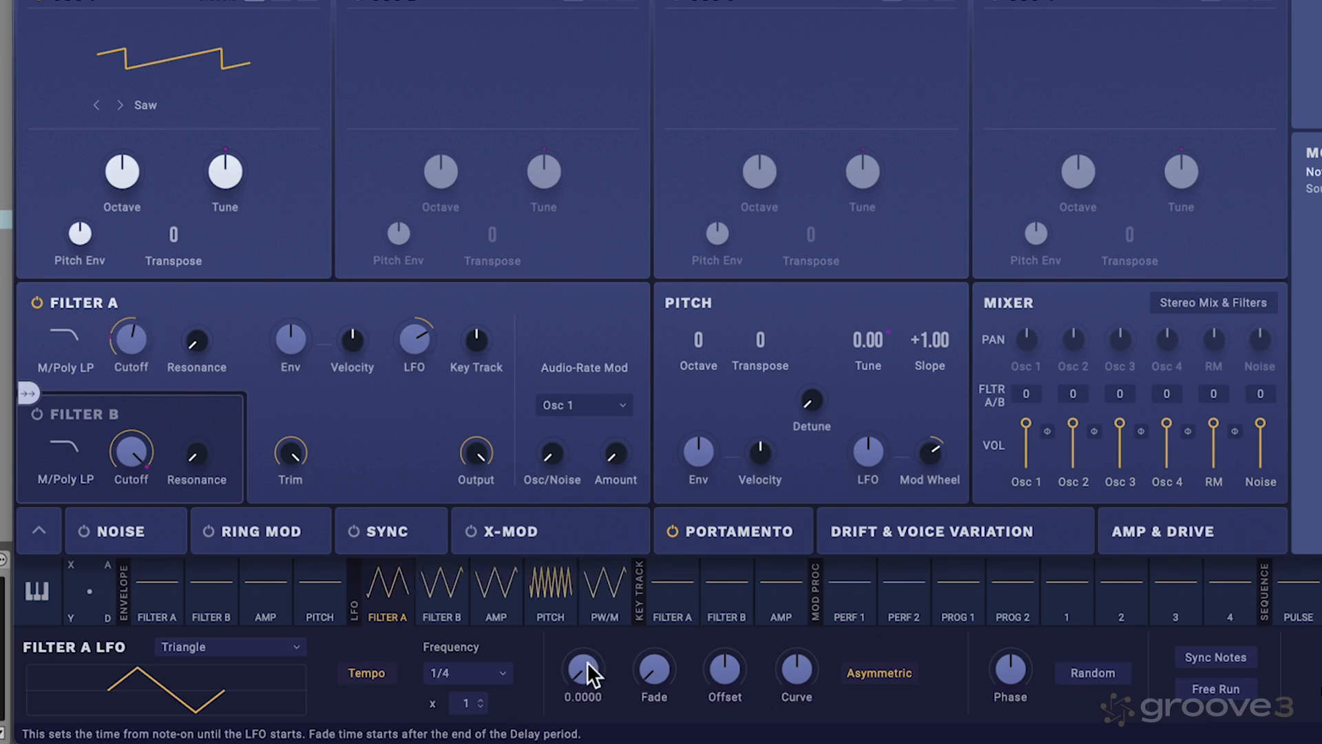
mouse_move(711, 672)
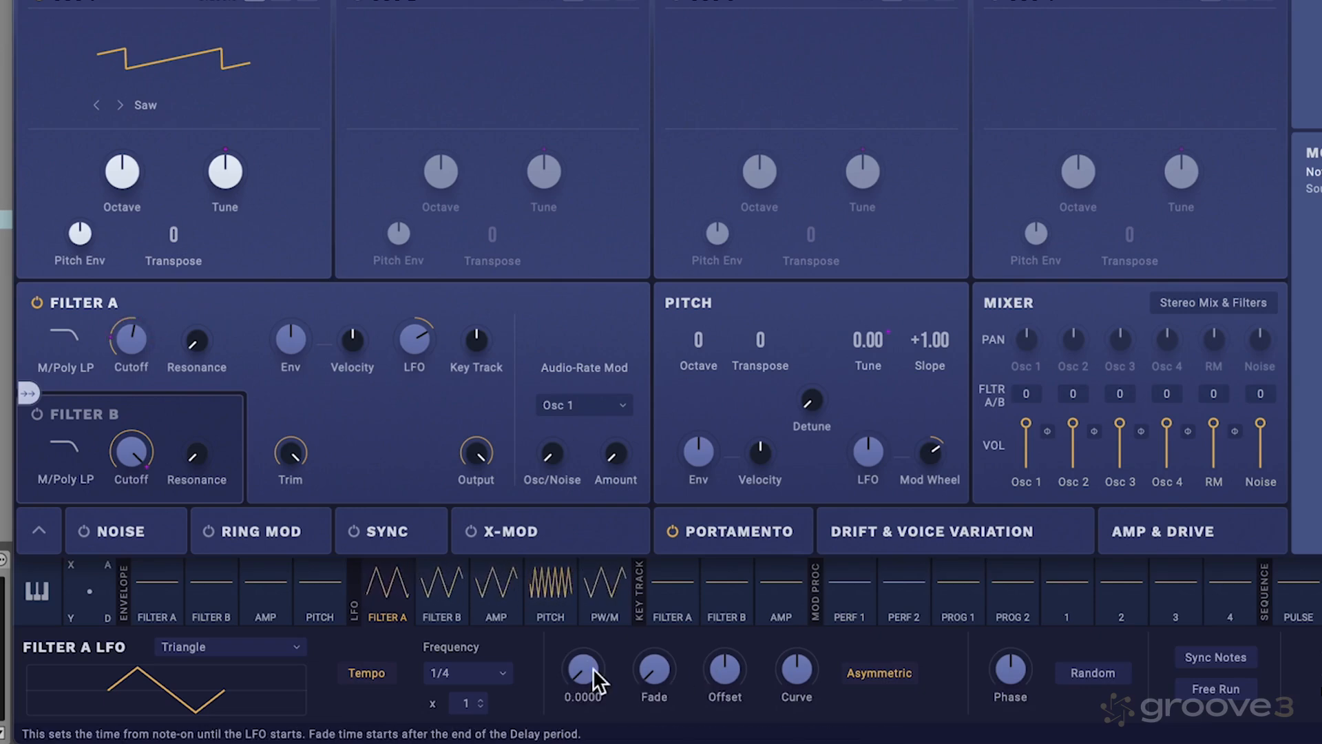
left_click(160, 590)
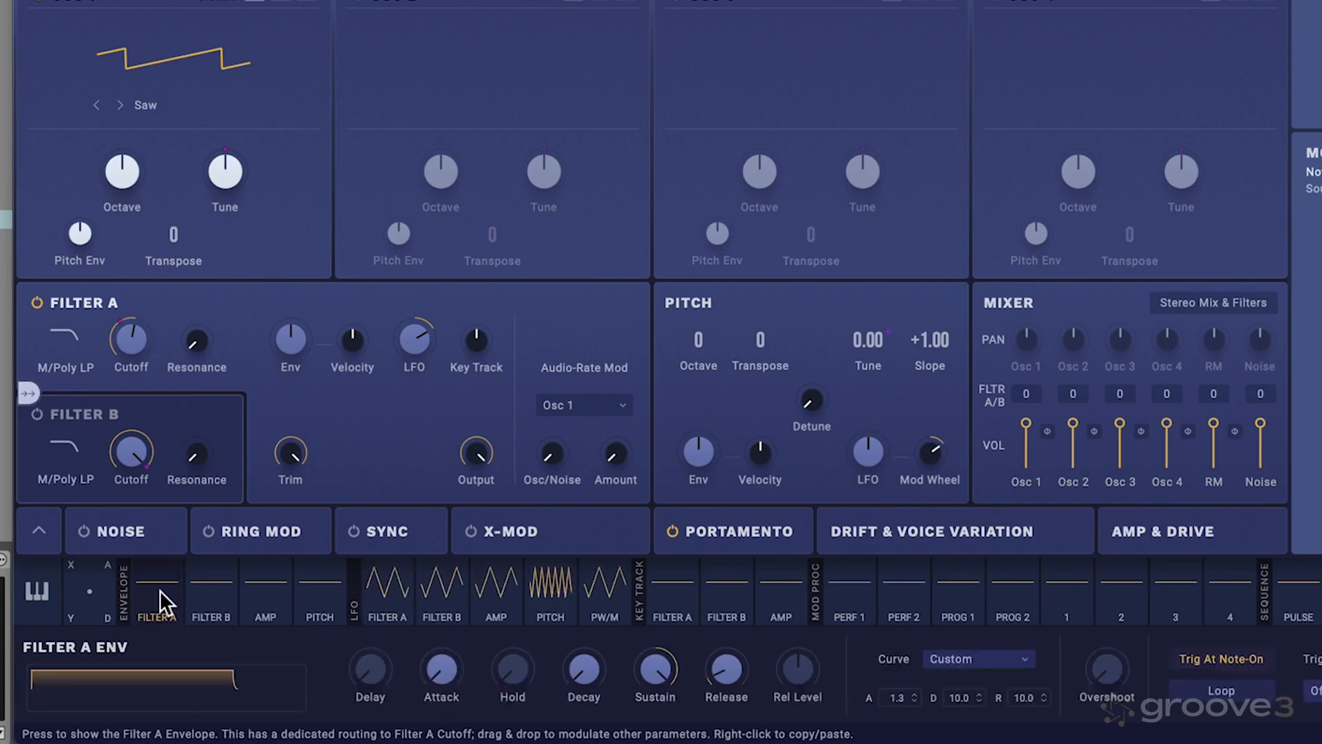
left_click(389, 596)
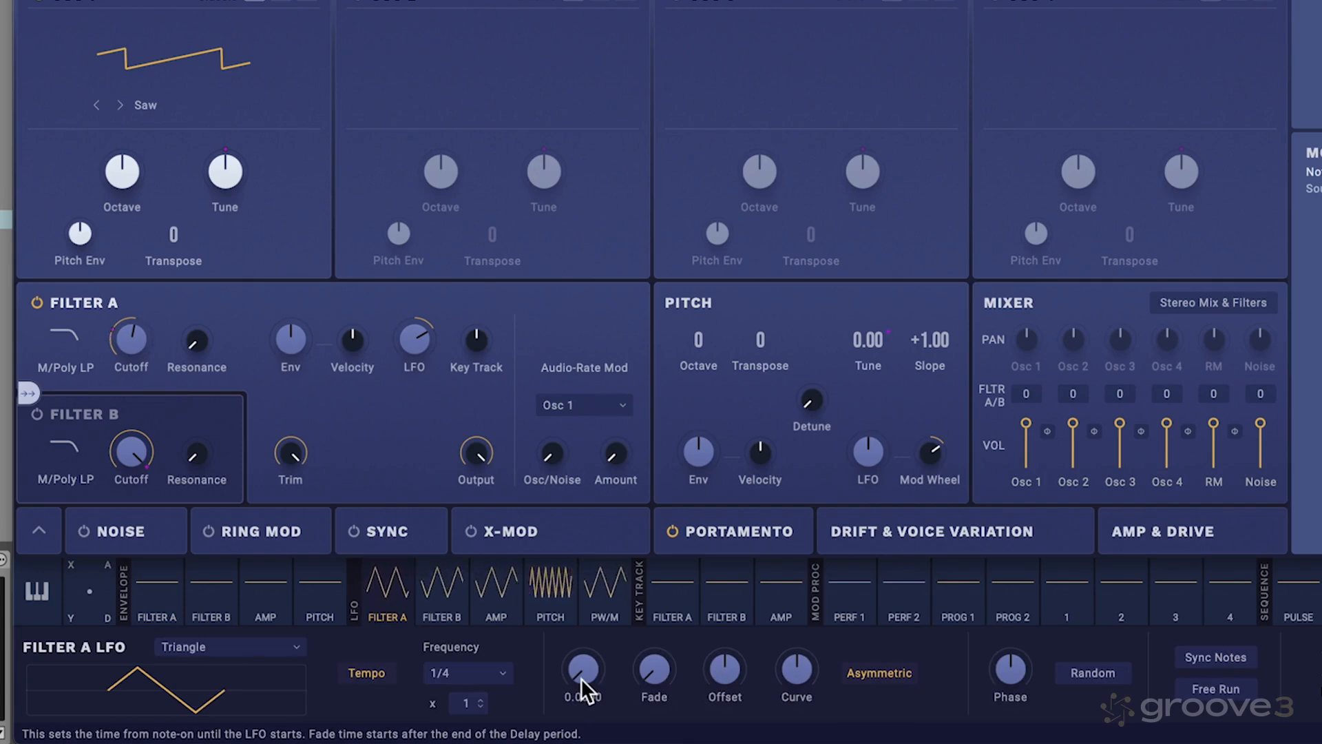
- Try Filter A LFO delay times of about 4.57, 2.18, 10.68 and 0.94
left_click_drag(580, 677, 585, 667)
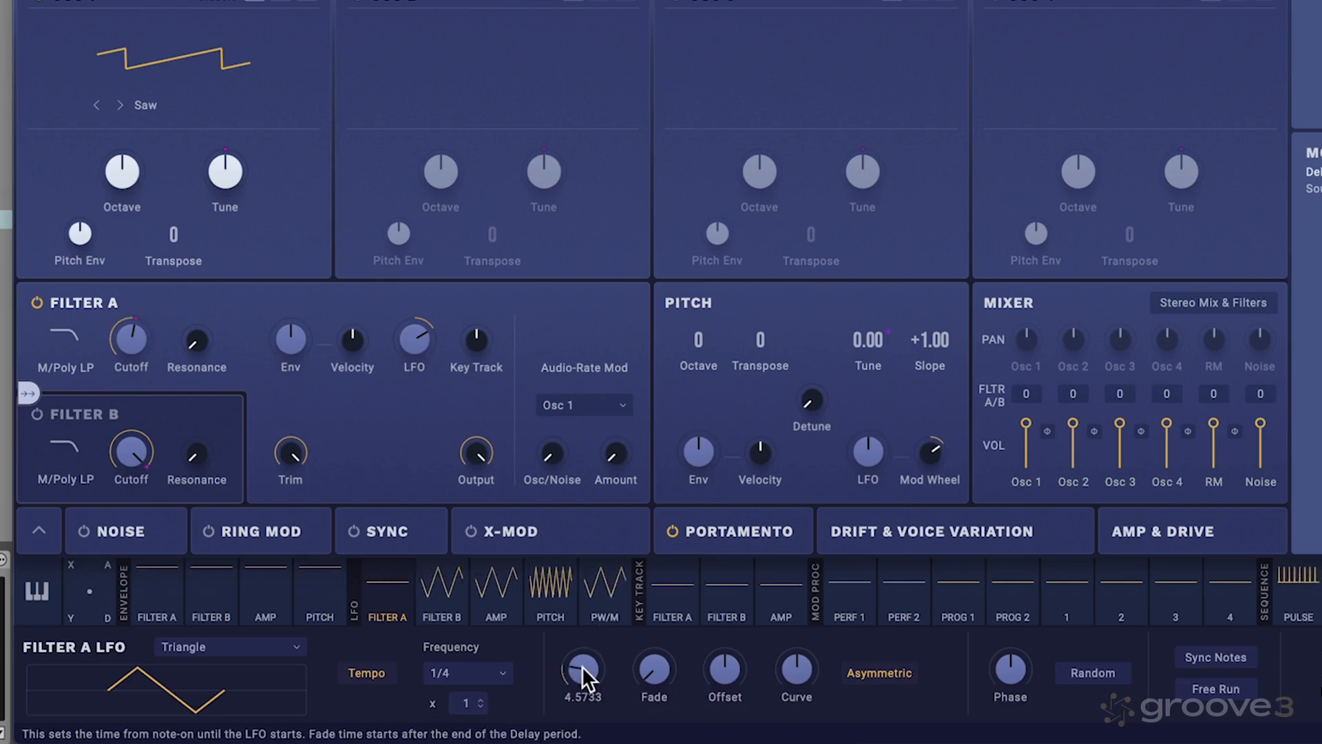
left_click_drag(581, 667, 581, 683)
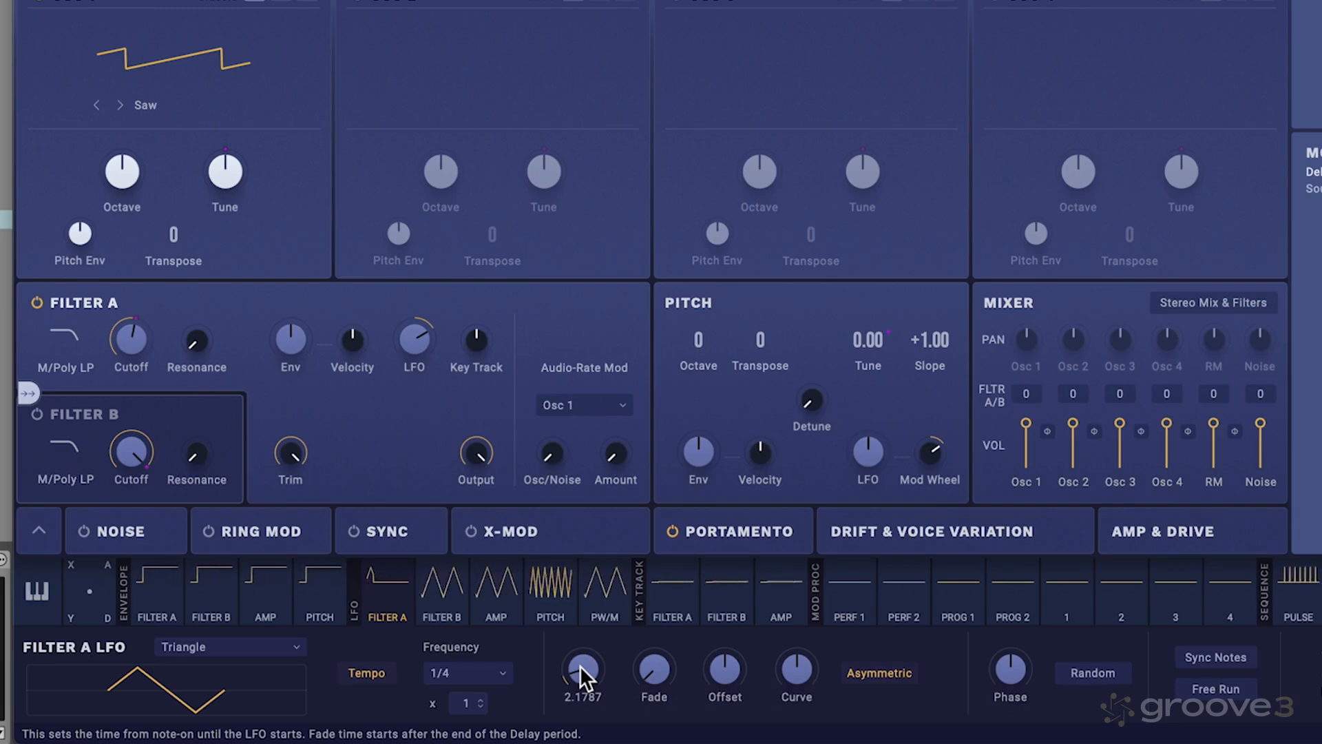
mouse_move(579, 666)
left_mouse_down()
mouse_move(579, 700)
mouse_move(621, 548)
mouse_move(588, 662)
left_mouse_up()
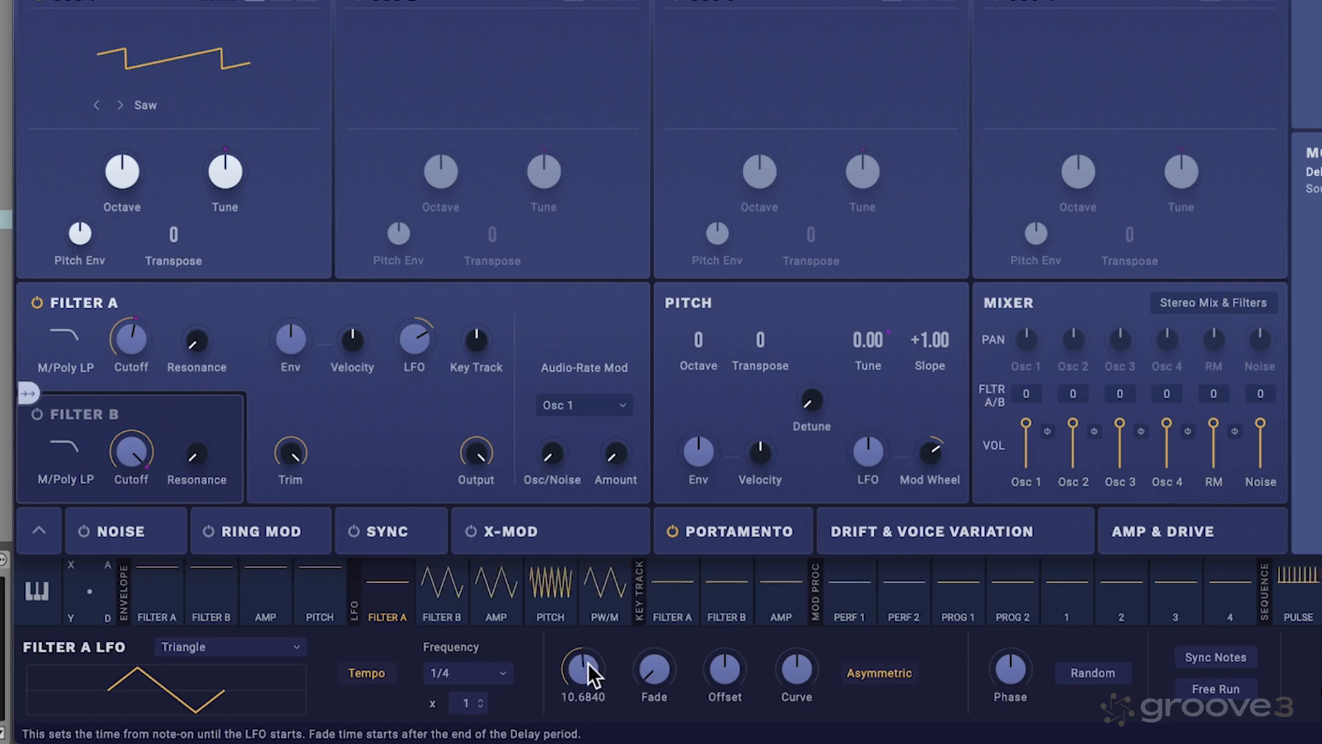
left_click_drag(585, 656, 580, 740)
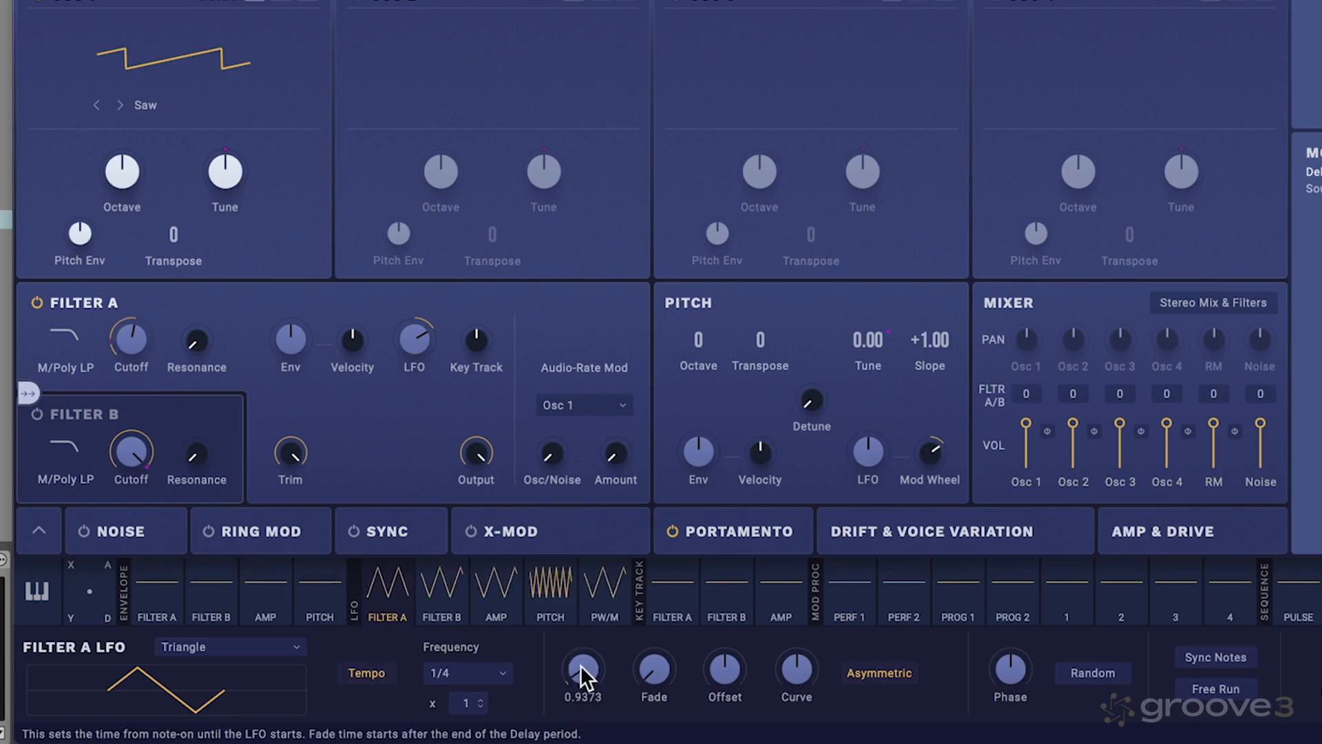
- Set the Filter A LFO's frequency to 1/8 and return its delay to 0
left_click(454, 673)
left_click(475, 598)
mouse_move(593, 665)
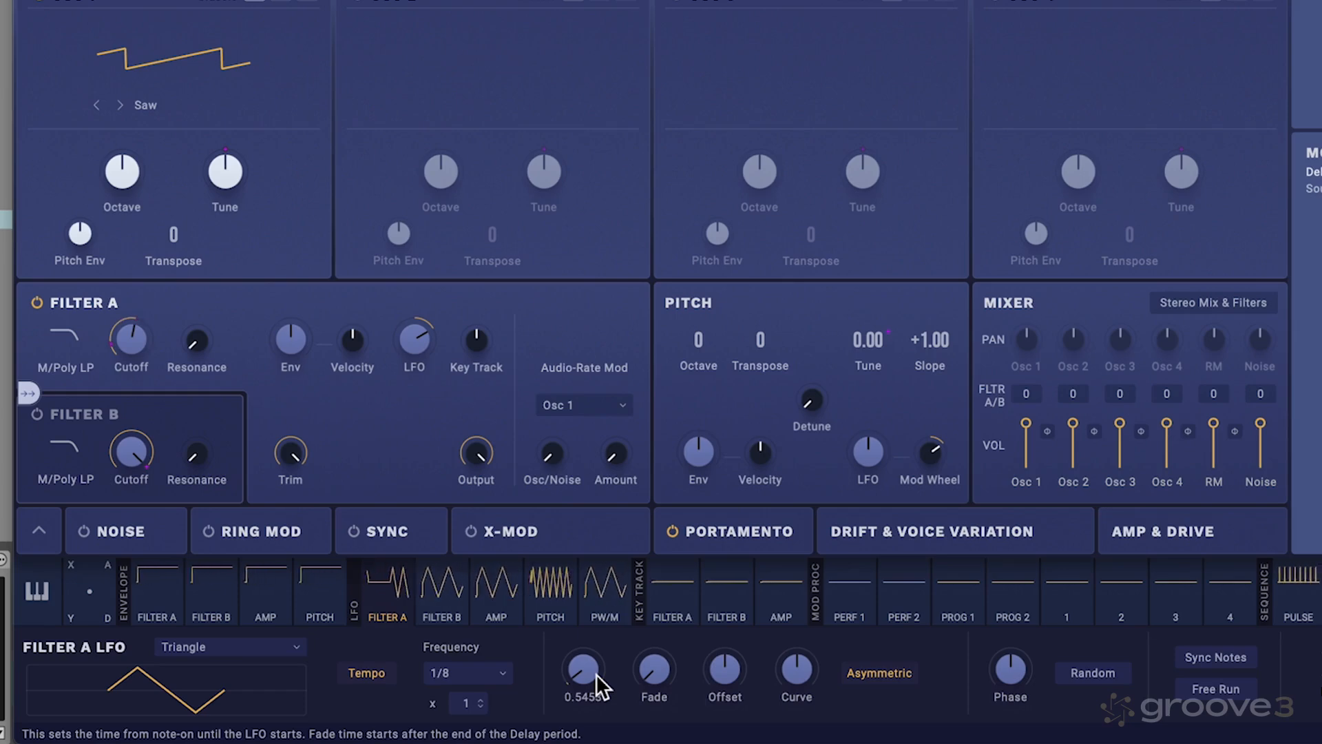
left_click_drag(588, 664, 588, 702)
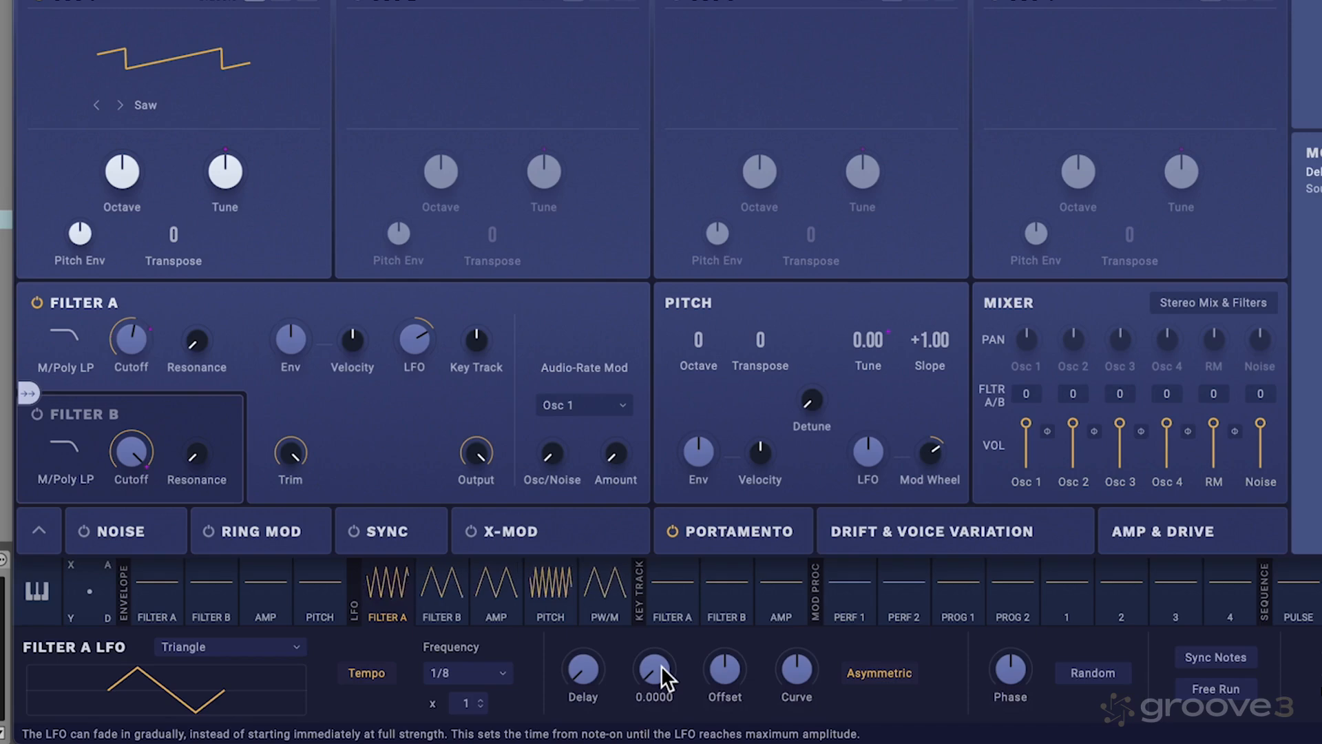
- Try a gradual fade and a positive offset on the Filter A LFO, and reset both to 0
mouse_move(662, 666)
left_mouse_down()
mouse_move(661, 640)
mouse_move(656, 663)
mouse_move(656, 651)
left_mouse_up()
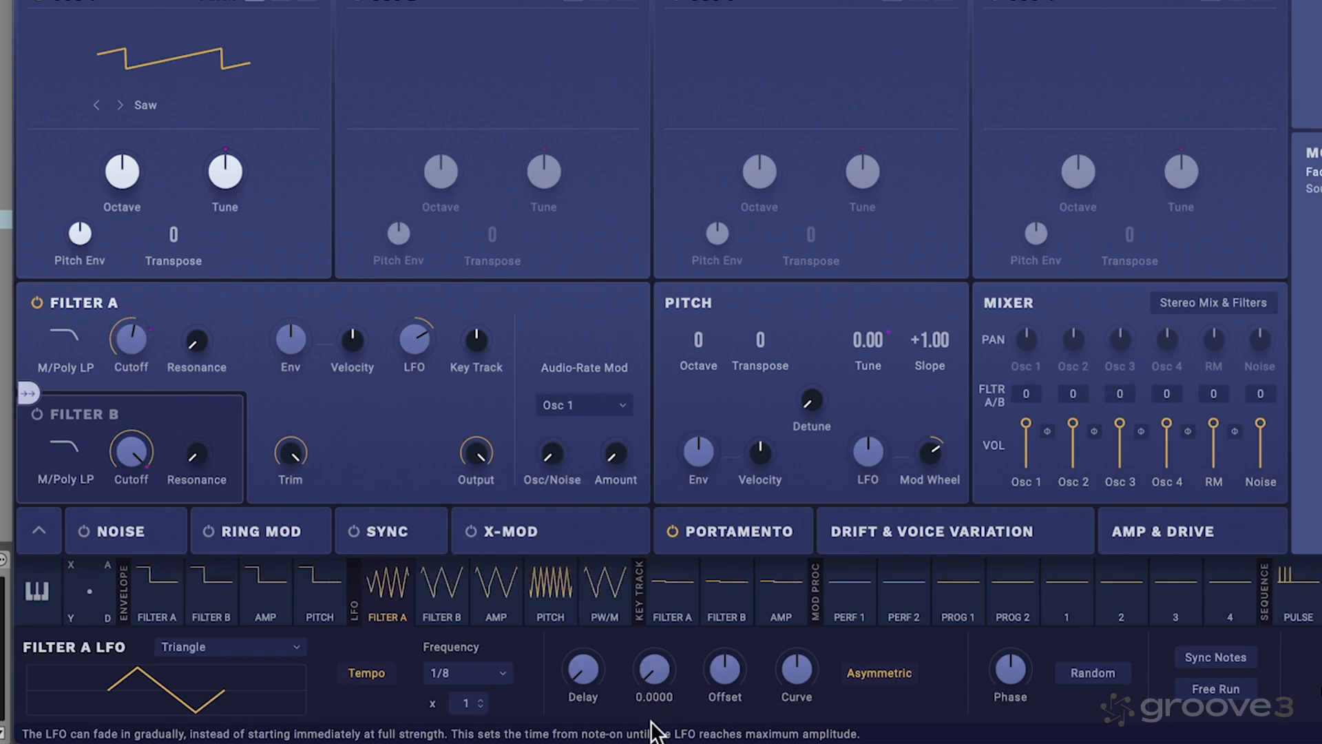
double_click(657, 666)
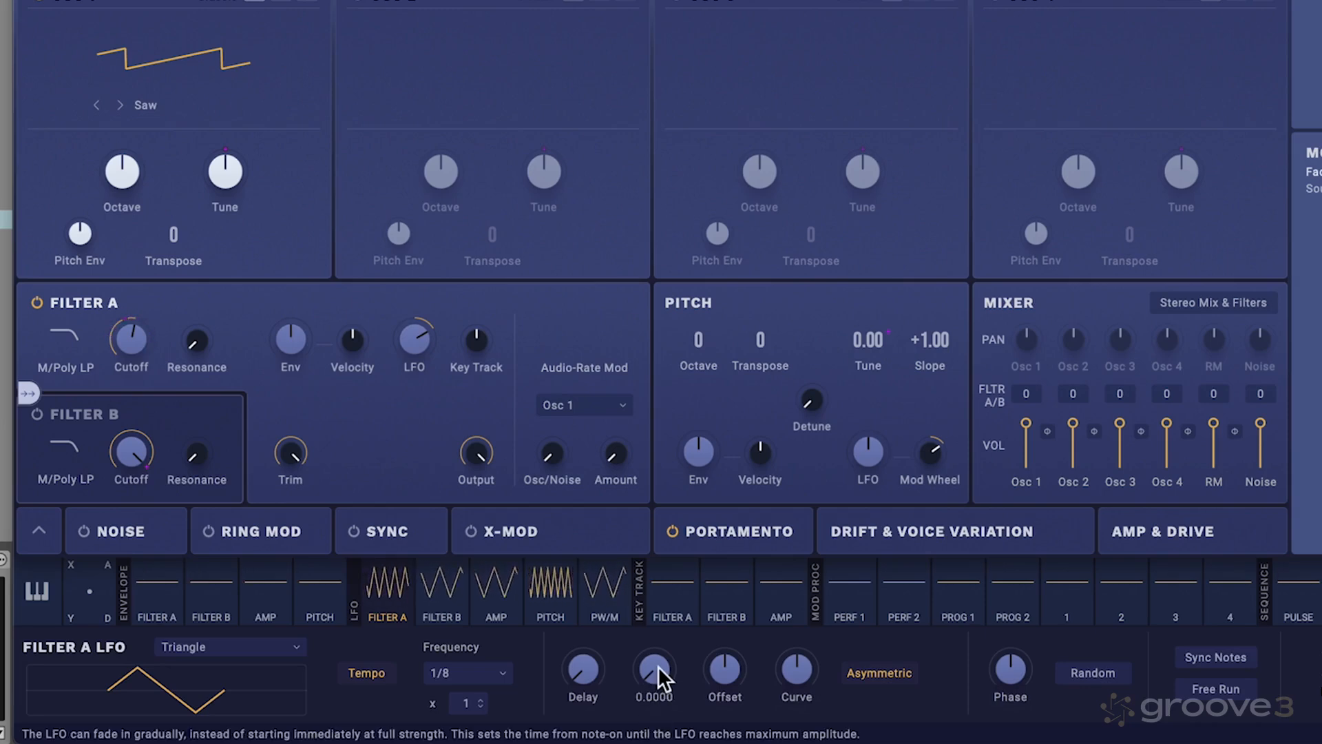
mouse_move(723, 663)
left_mouse_down()
mouse_move(754, 546)
mouse_move(735, 662)
left_mouse_up()
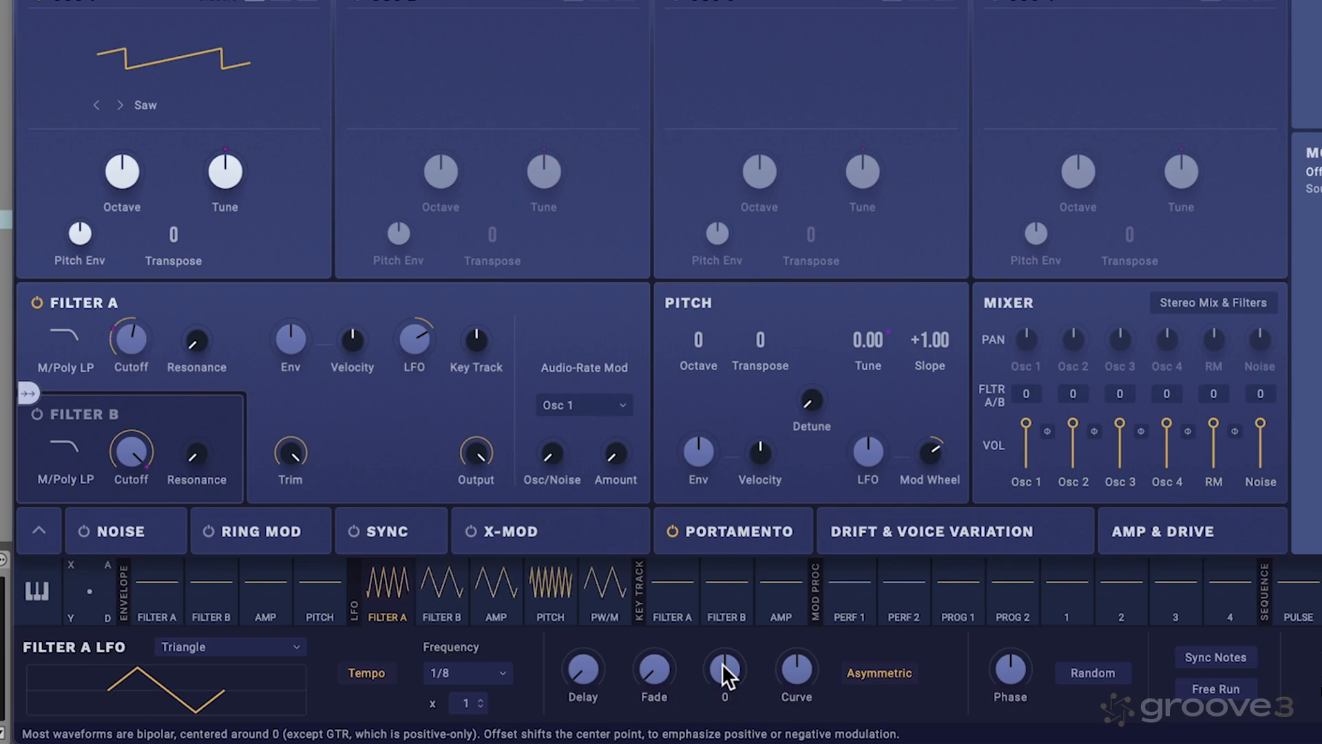
left_click_drag(720, 667, 741, 593)
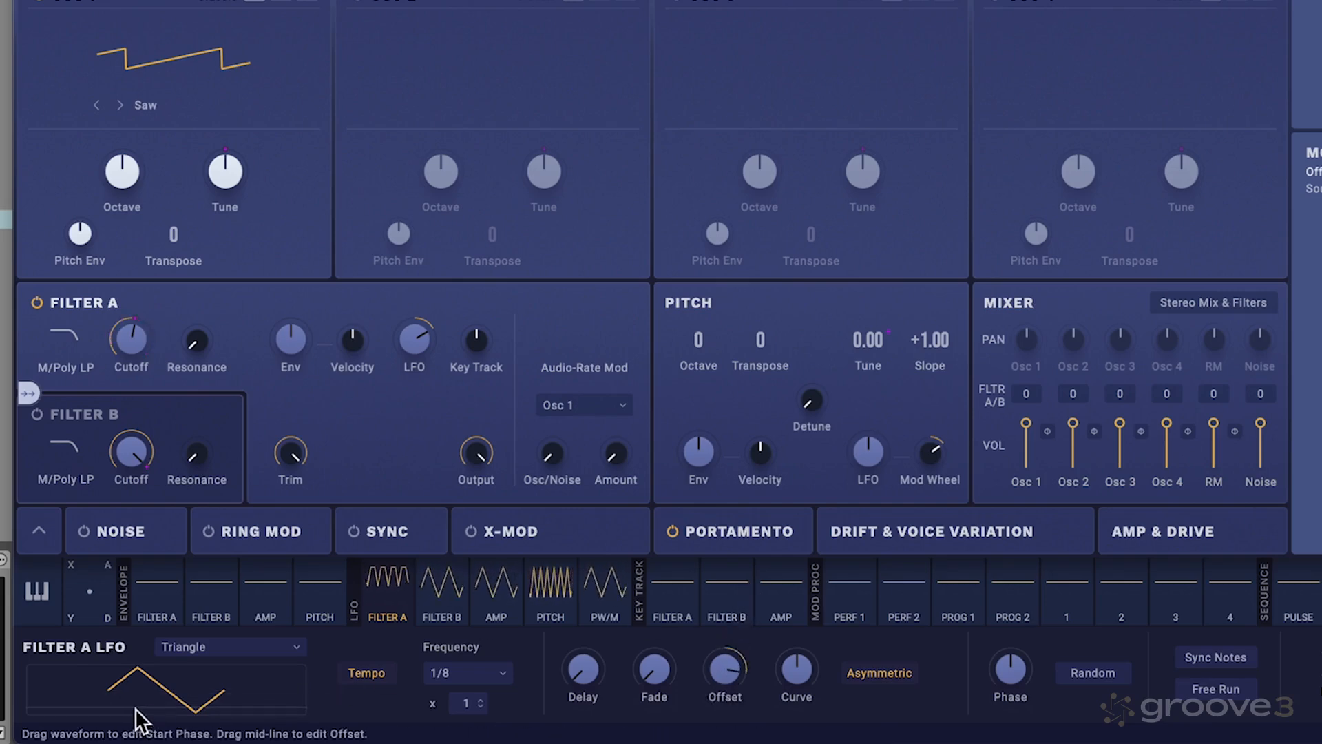
mouse_move(136, 708)
left_mouse_down()
mouse_move(135, 678)
mouse_move(132, 708)
mouse_move(133, 692)
left_mouse_up()
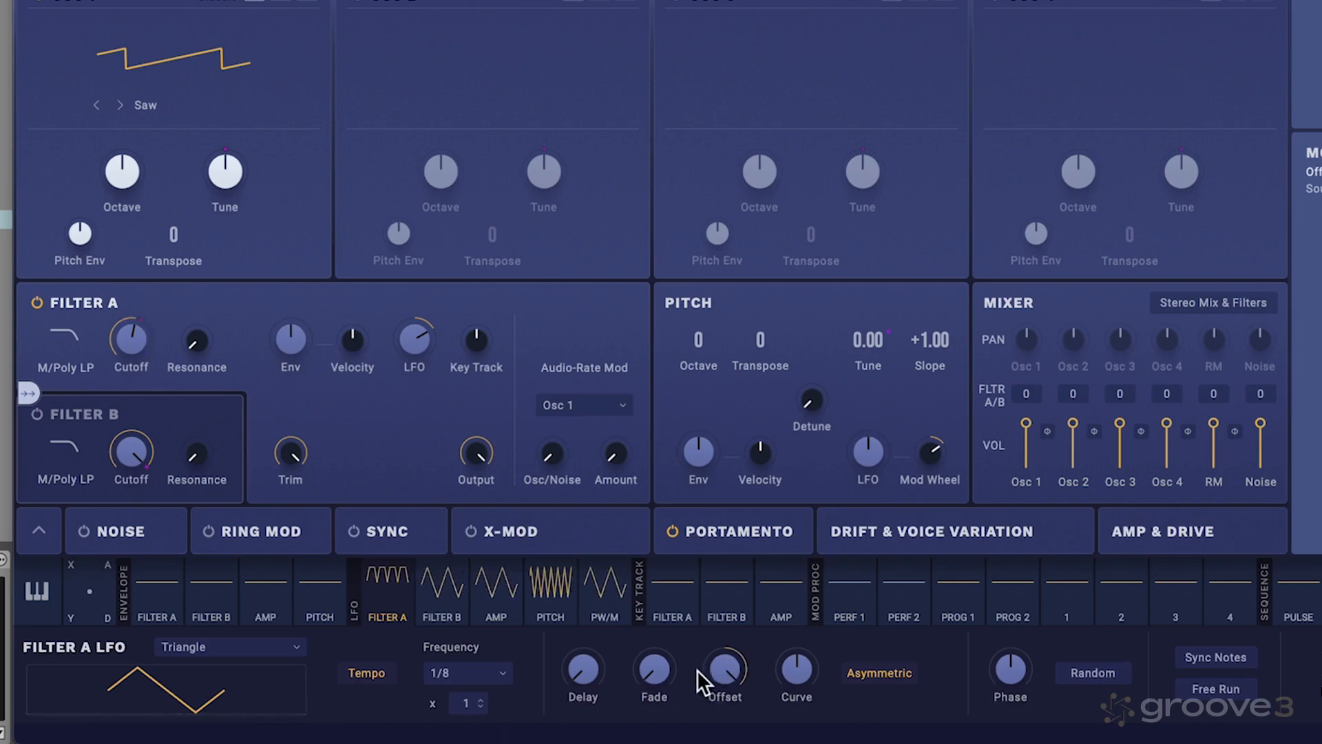
mouse_move(732, 664)
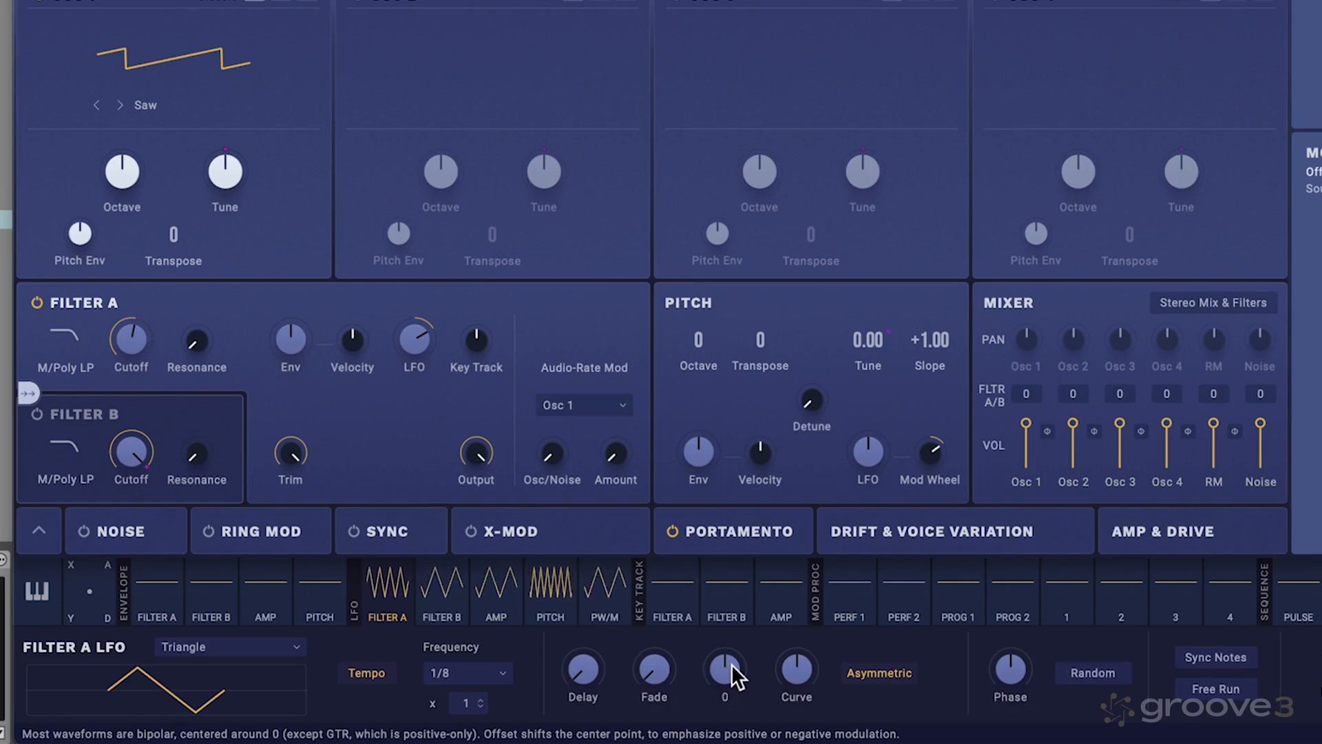
- Try progressively more negative curve values on the Filter A LFO's triangle, and reset the curve to its default
mouse_move(804, 667)
left_click_drag(805, 667, 778, 736)
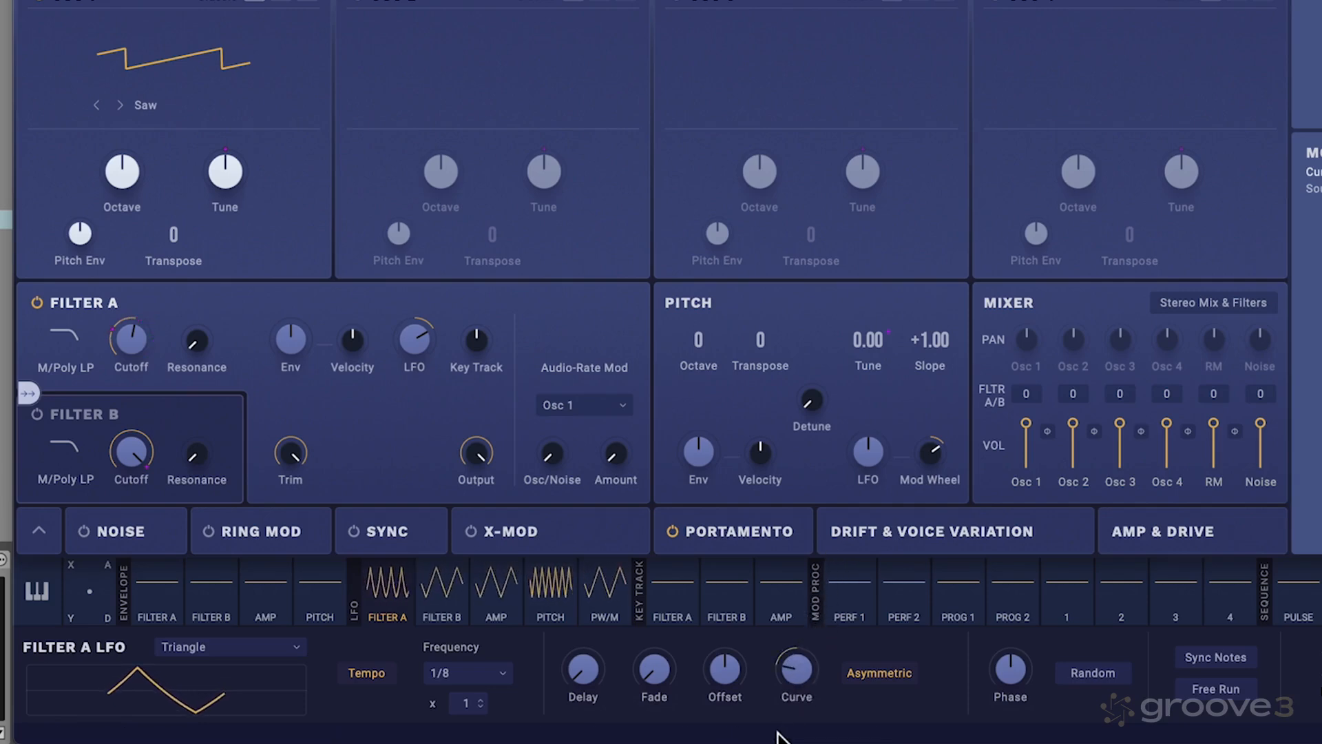
left_click_drag(799, 679, 789, 733)
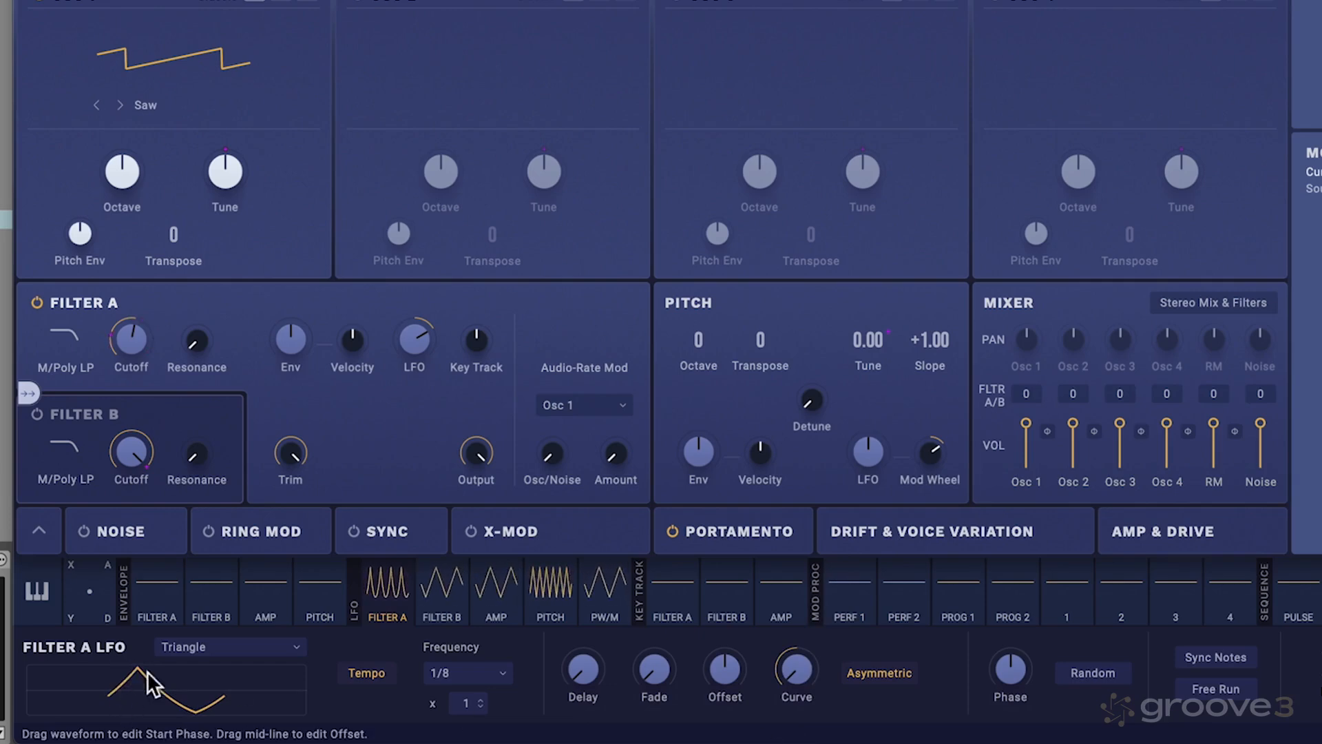
double_click(805, 663)
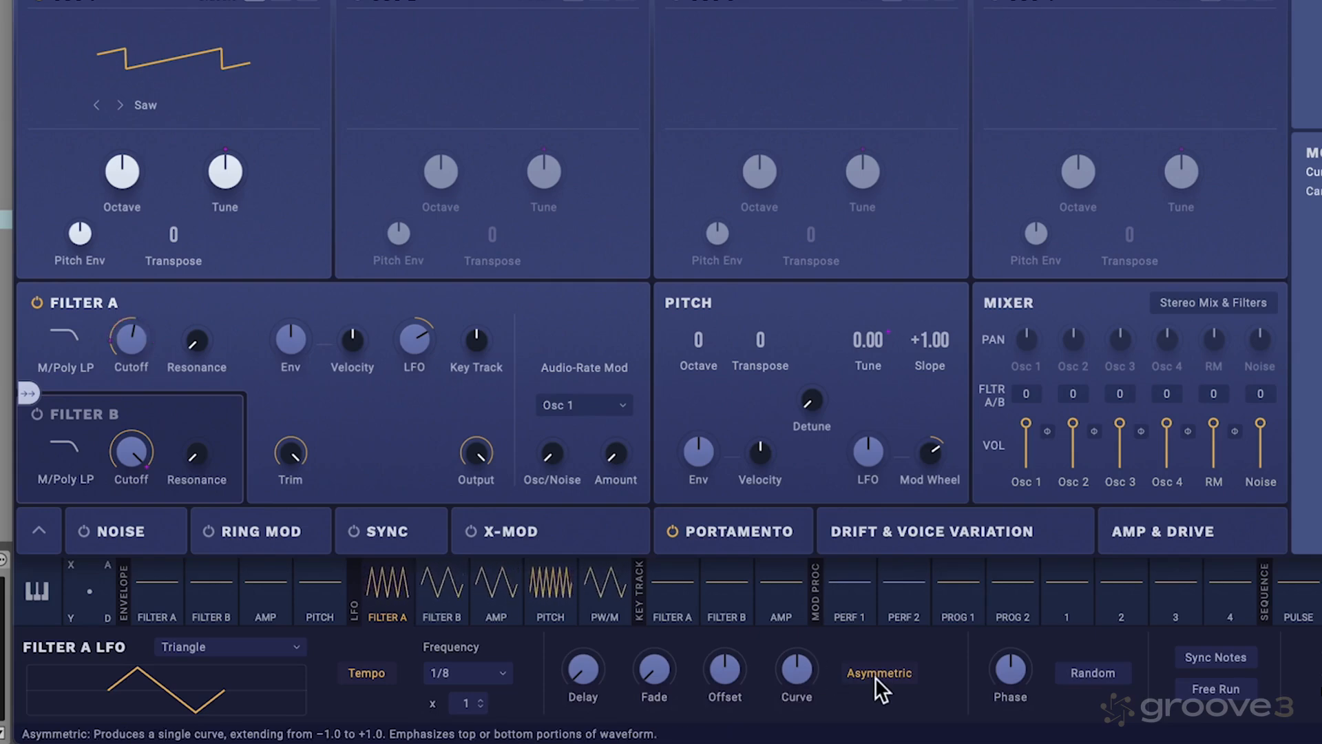
- Raise the Filter A LFO's curve to +100 to compare asymmetric and symmetric shaping, leave Asymmetric off and reset the curve
left_click_drag(799, 667, 818, 576)
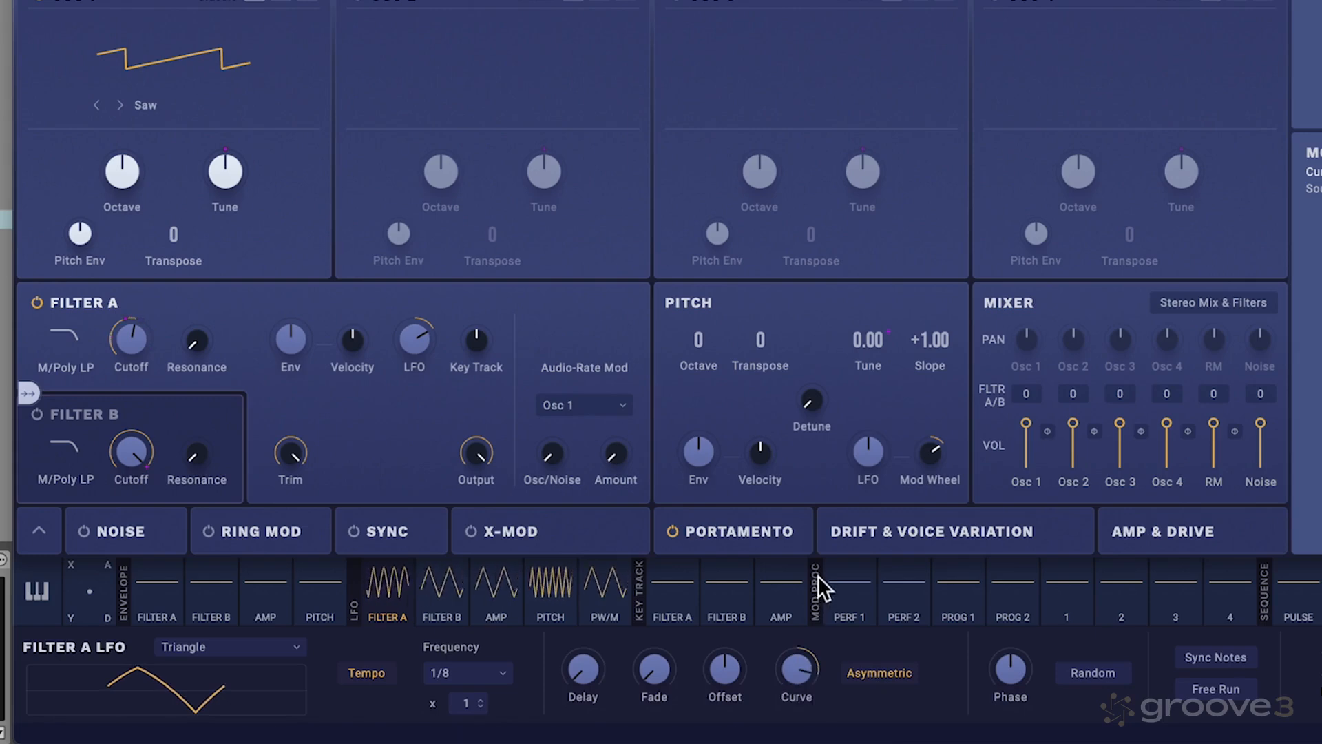
left_click(879, 672)
left_click(880, 673)
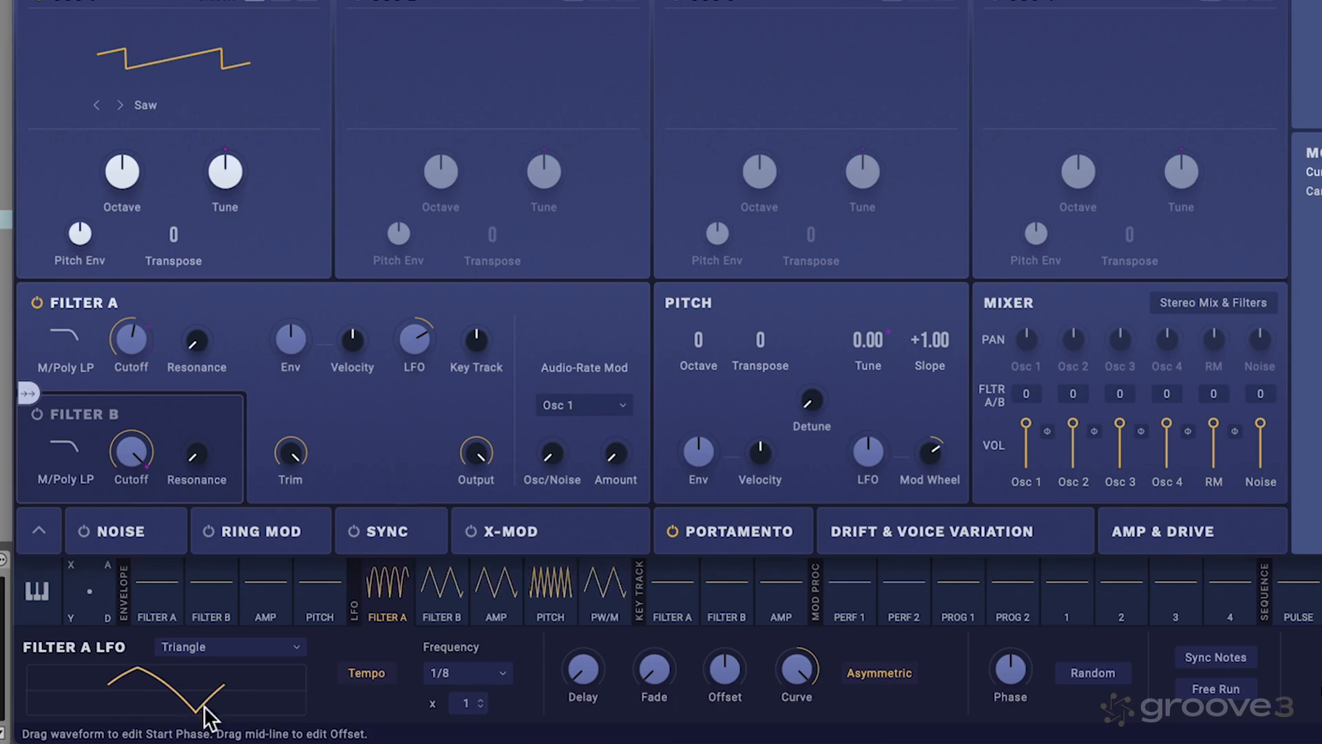
left_click(881, 672)
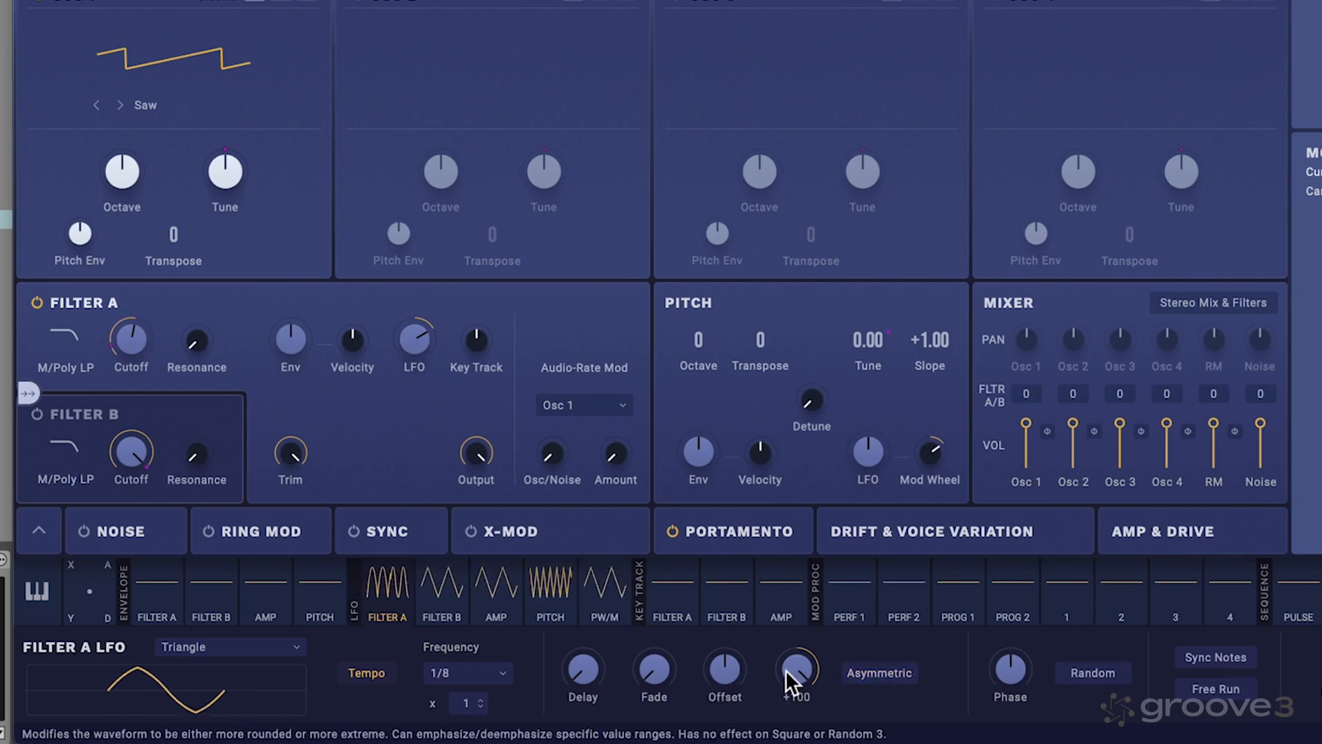
double_click(789, 670)
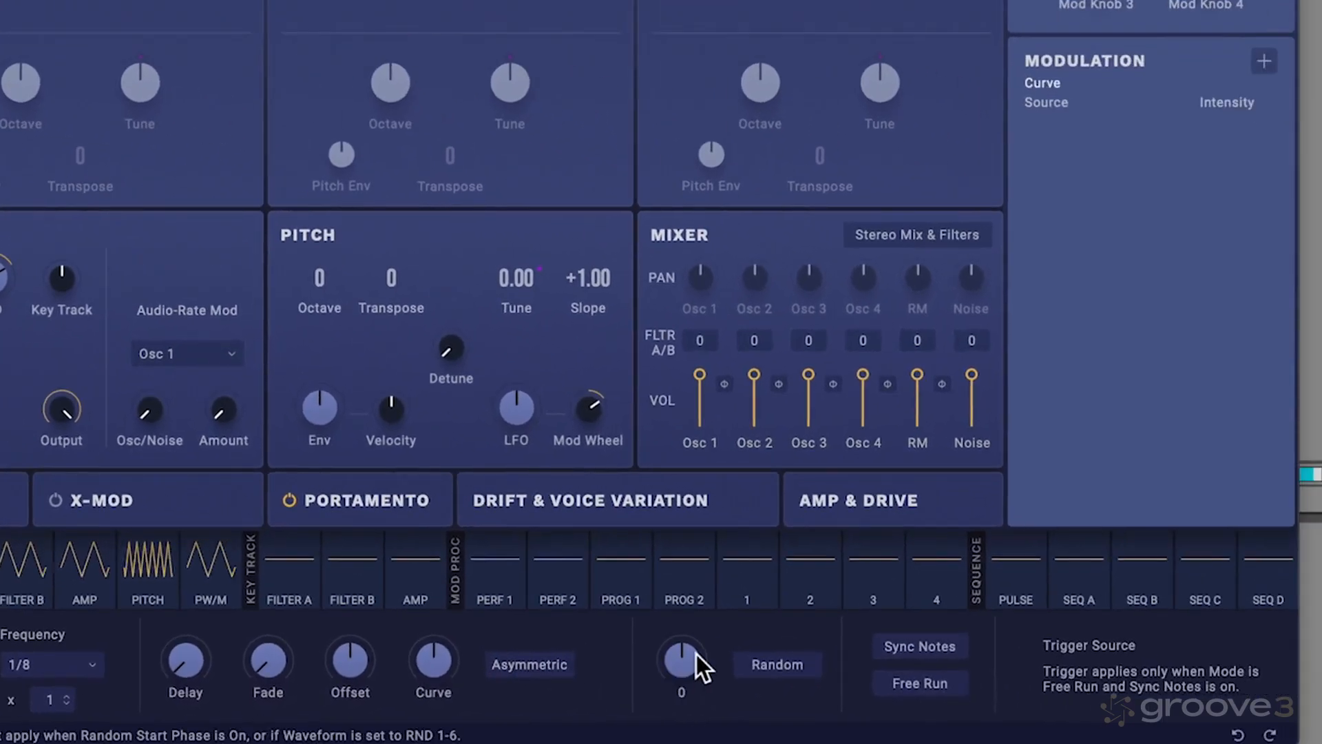
- Try shifting the Filter A LFO's start phase and enabling Random phase, leaving the phase at 0 and Random off
left_click_drag(696, 654, 709, 579)
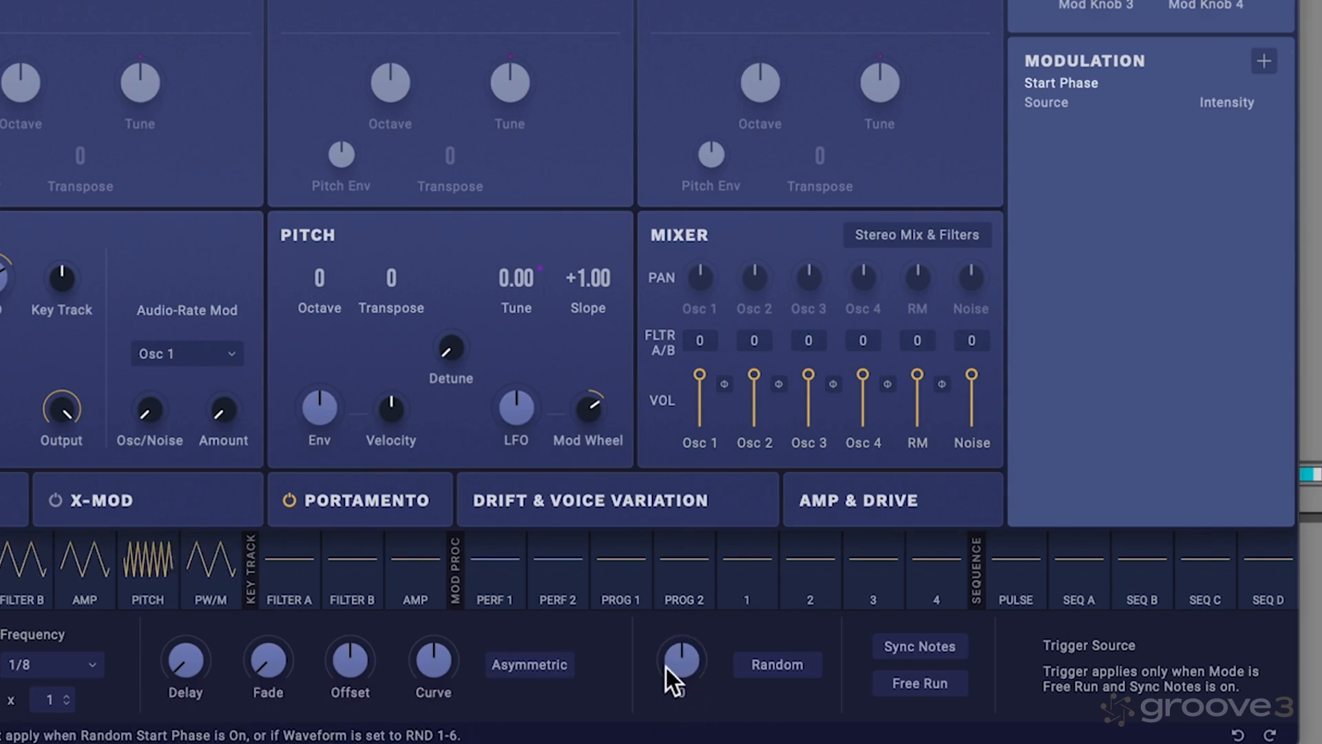
left_click(778, 664)
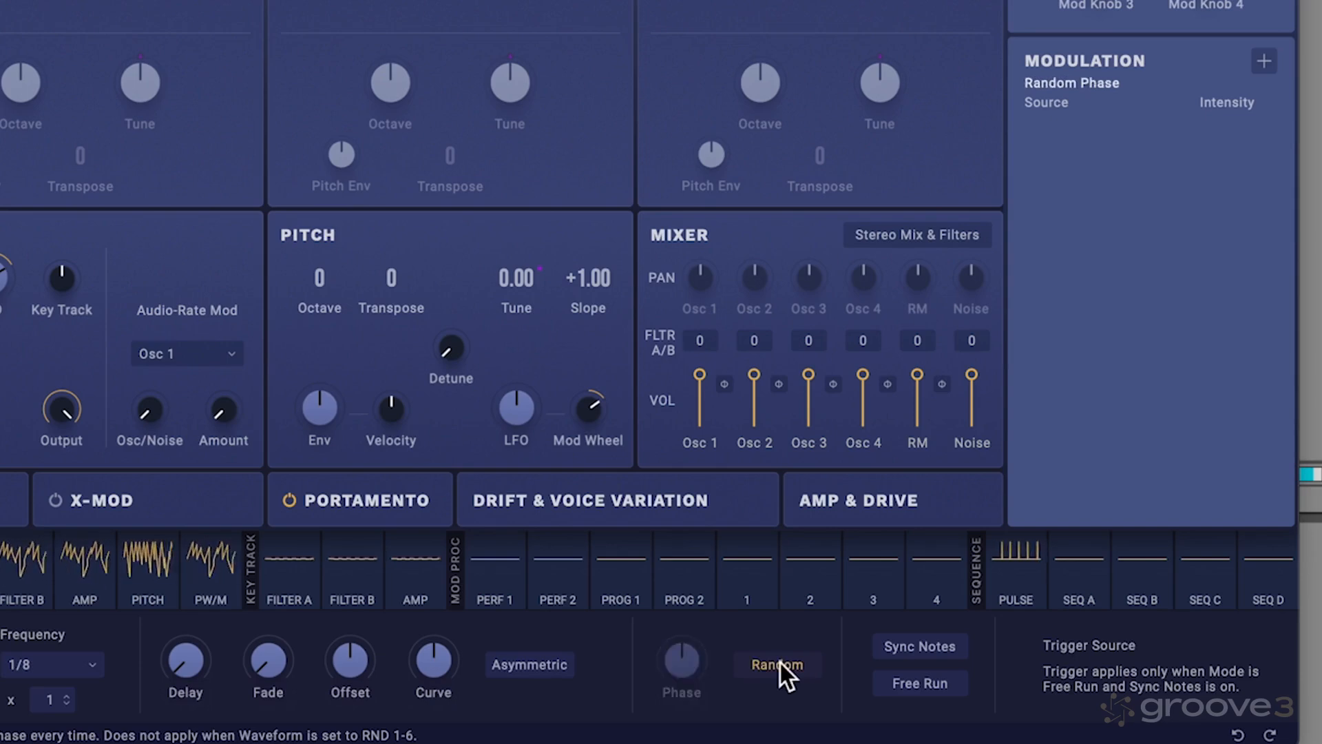
left_click(781, 662)
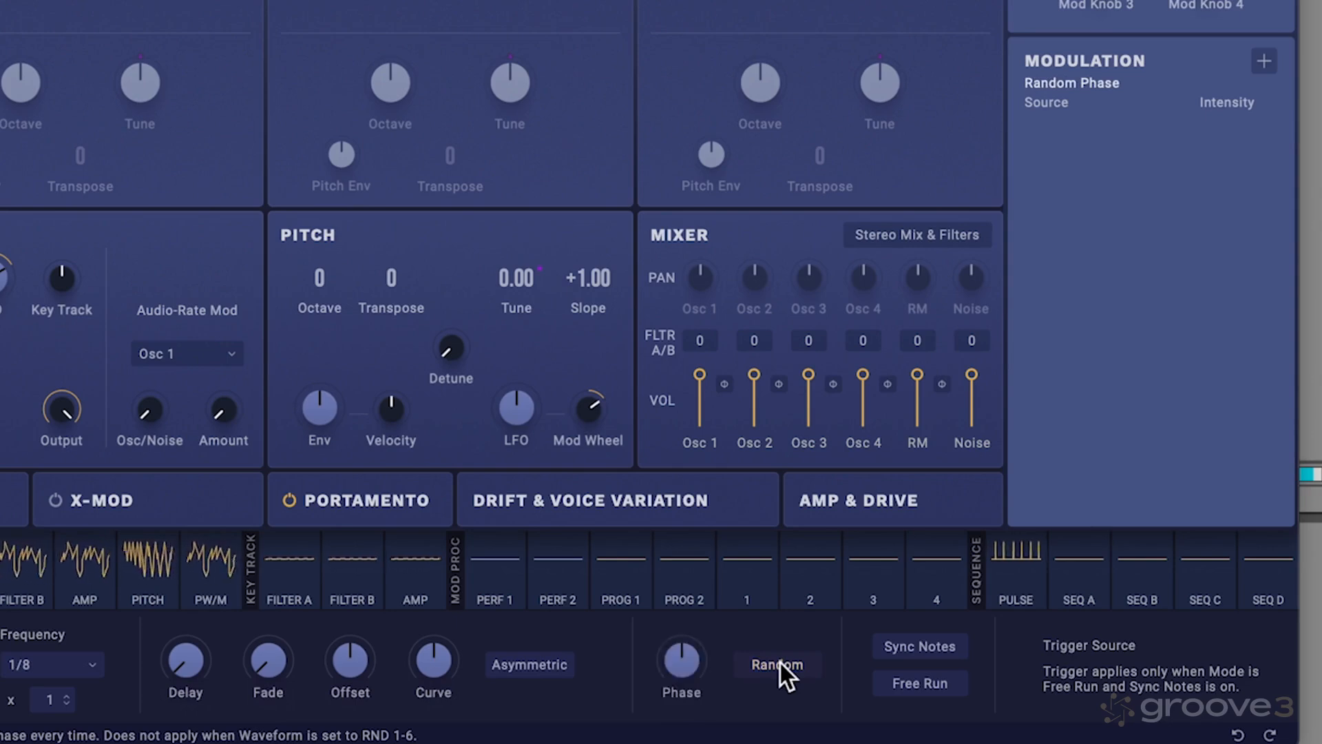
left_click(780, 663)
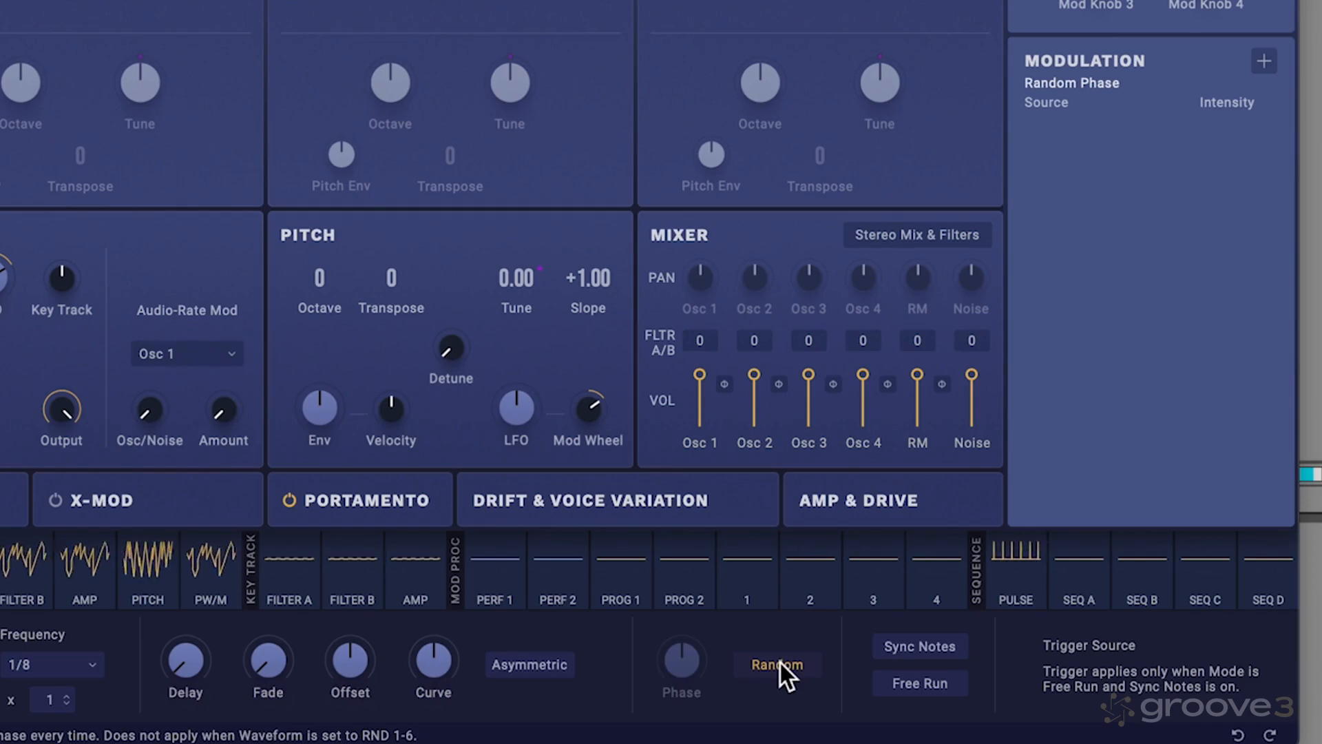
left_click(780, 662)
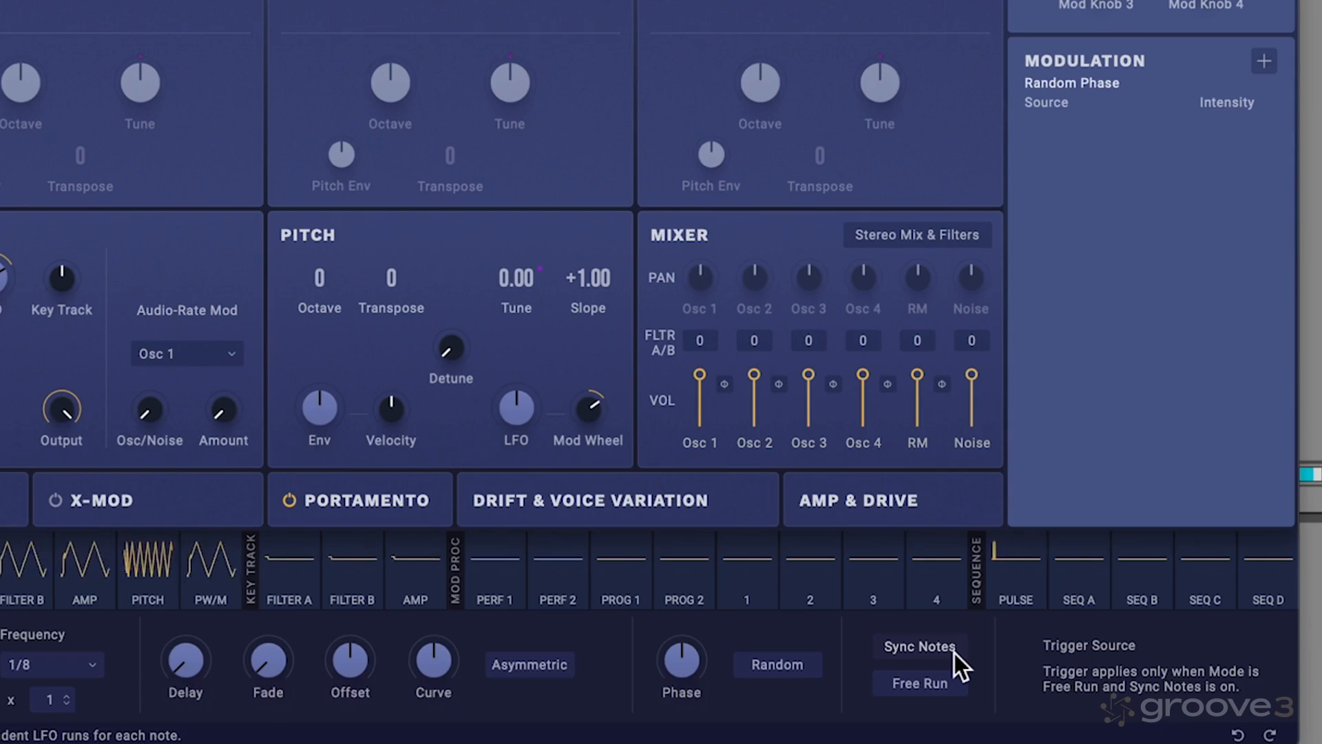
- Compare the Filter A LFO with Sync Notes on and off, and leave it off
left_click(955, 653)
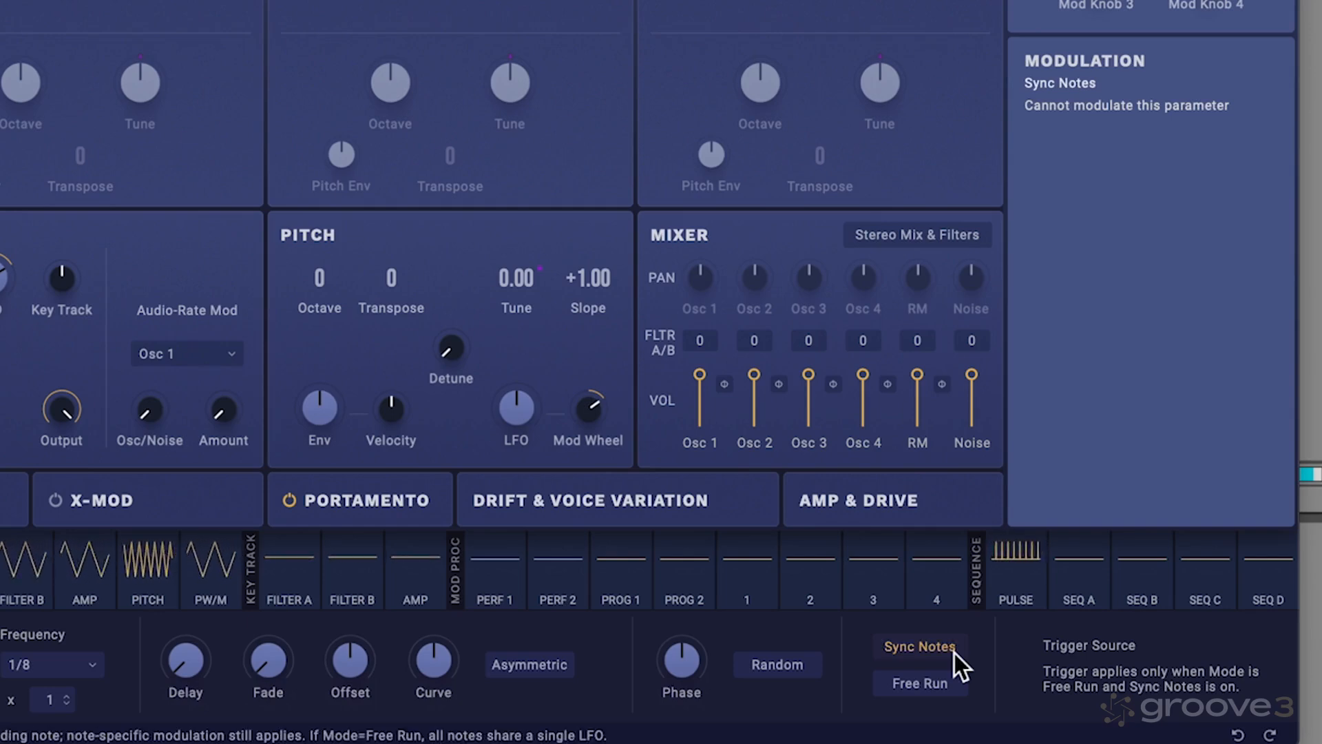
left_click(955, 654)
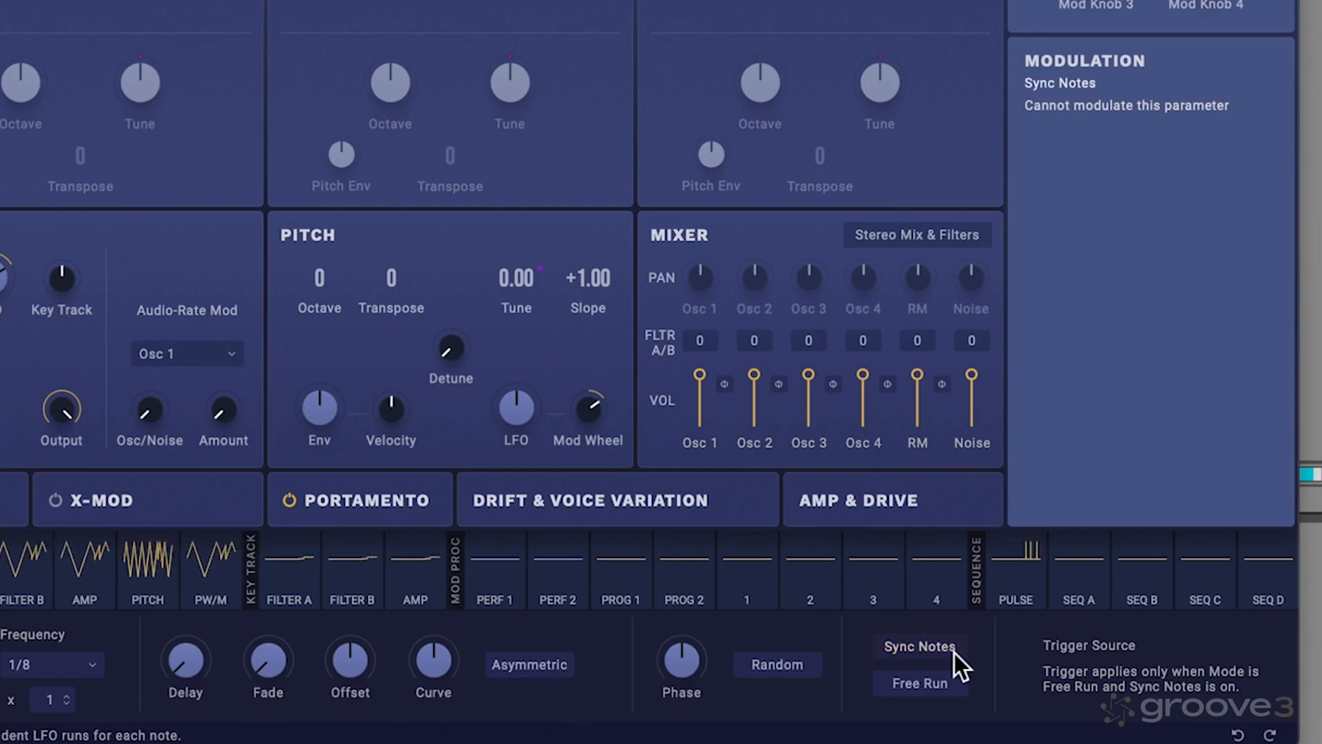
left_click(955, 653)
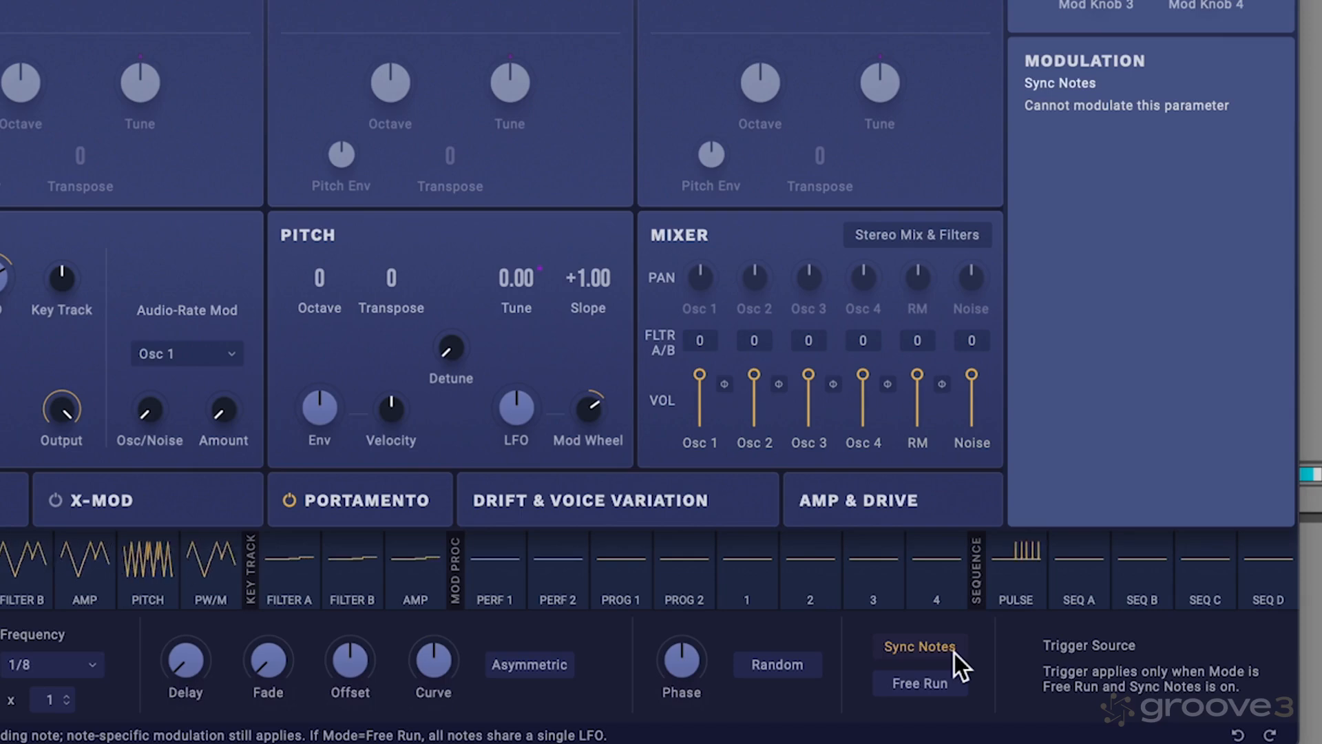
left_click(955, 653)
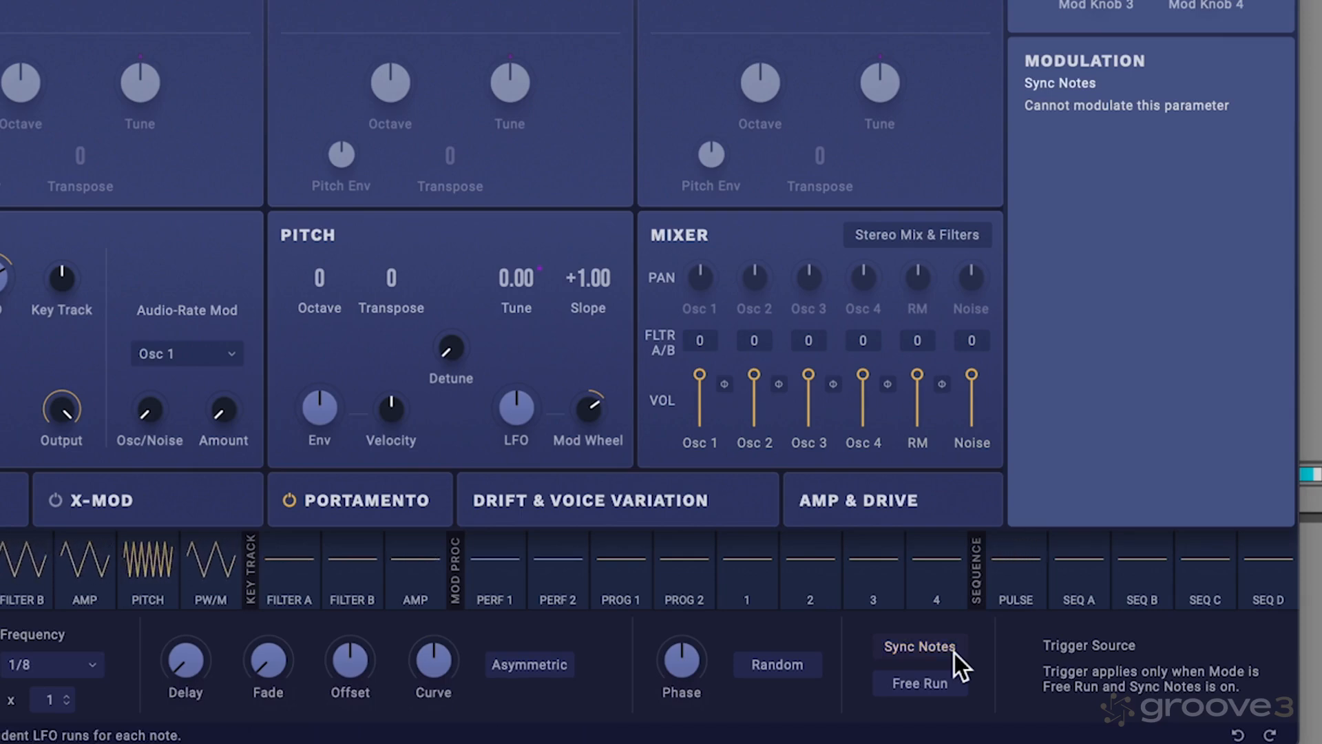
left_click(956, 654)
left_click(931, 649)
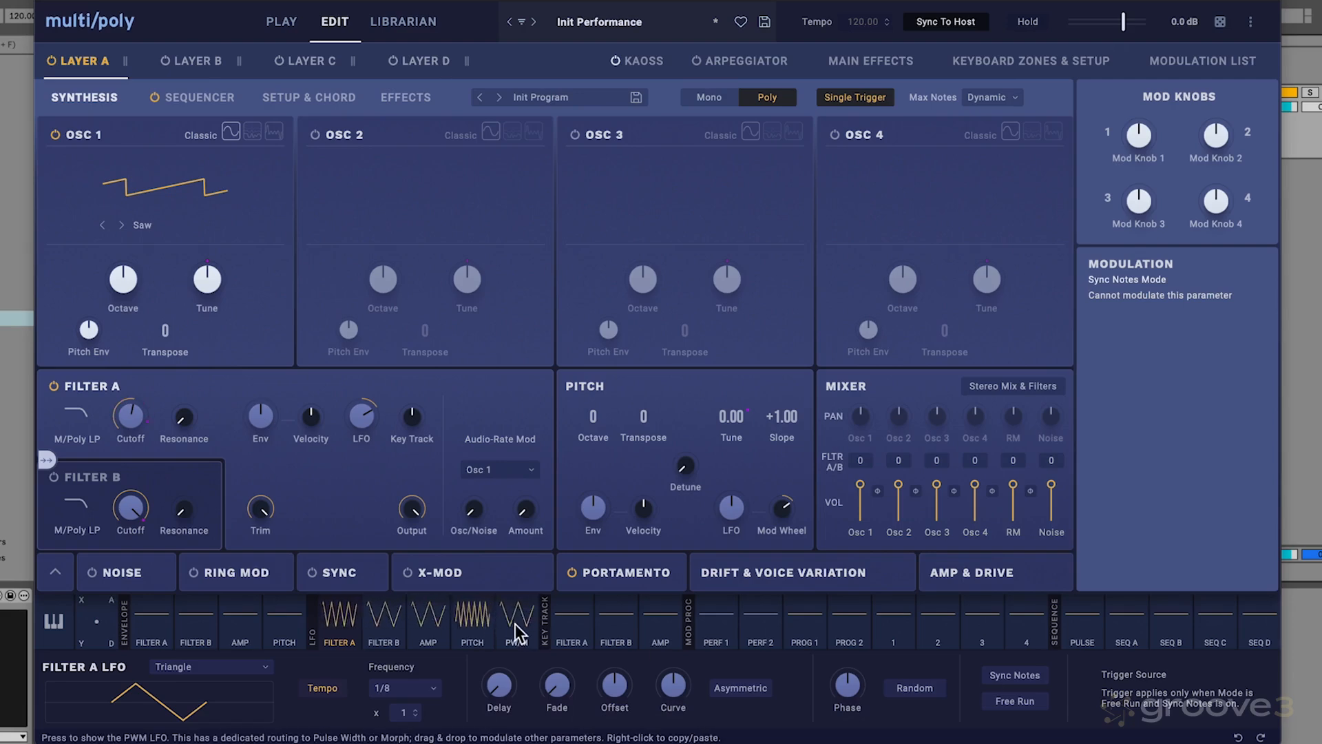
- Set Filter A's audio-rate Osc/Noise balance fully to noise and modulate its Amount with the PW/Morph LFO at an intensity of +8.342
mouse_move(362, 411)
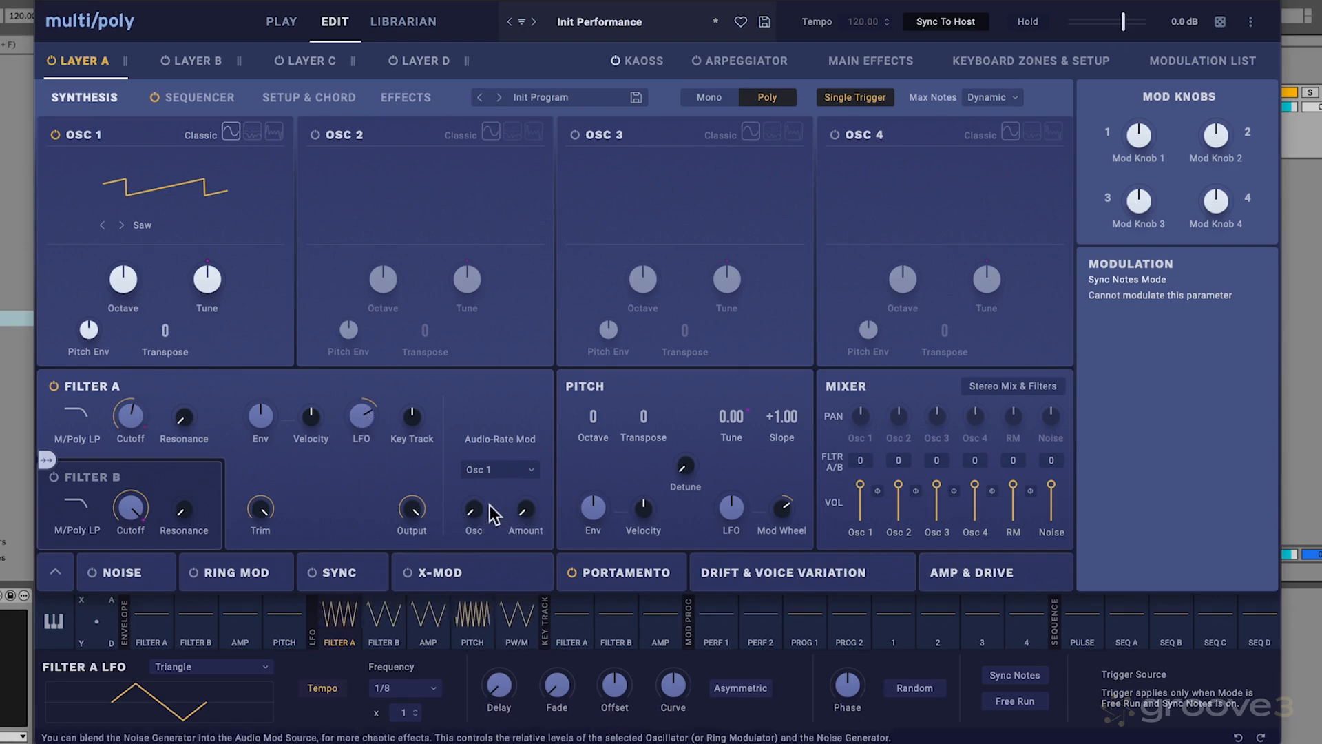
left_click_drag(475, 506, 518, 316)
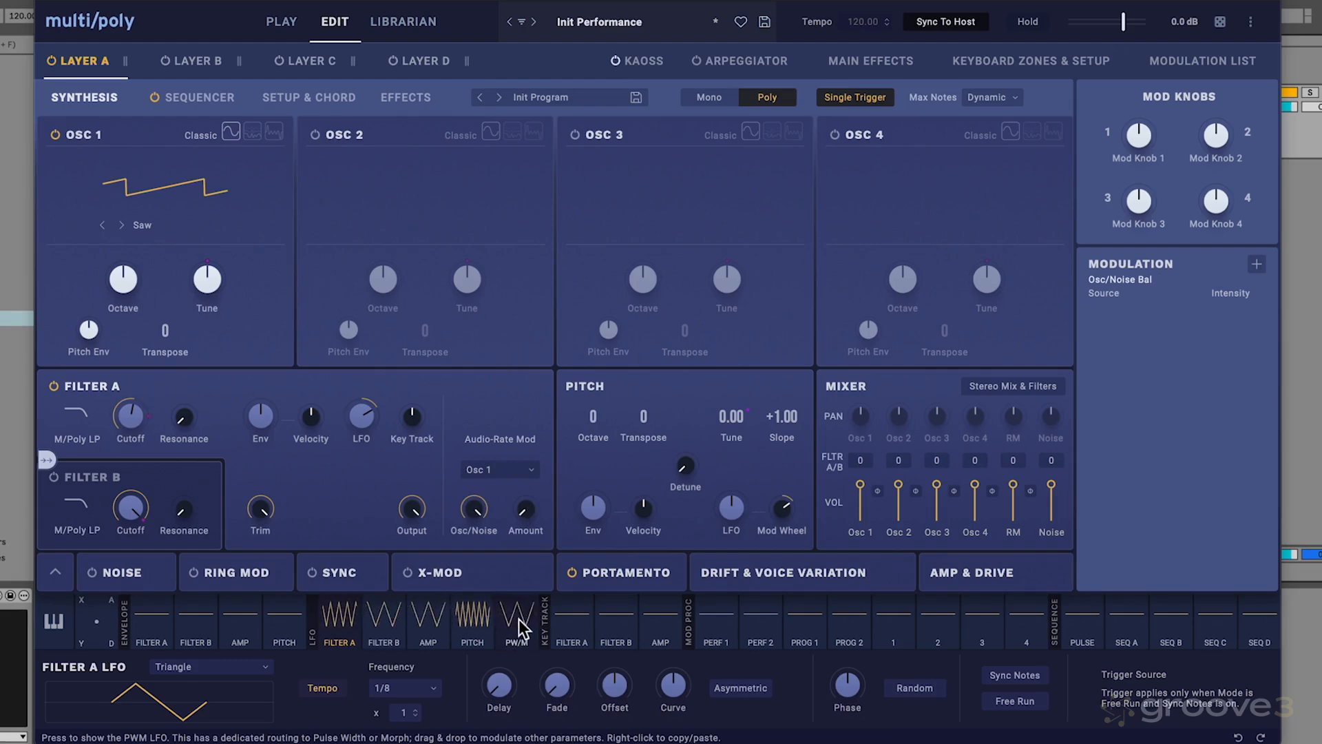
left_click_drag(521, 628, 526, 506)
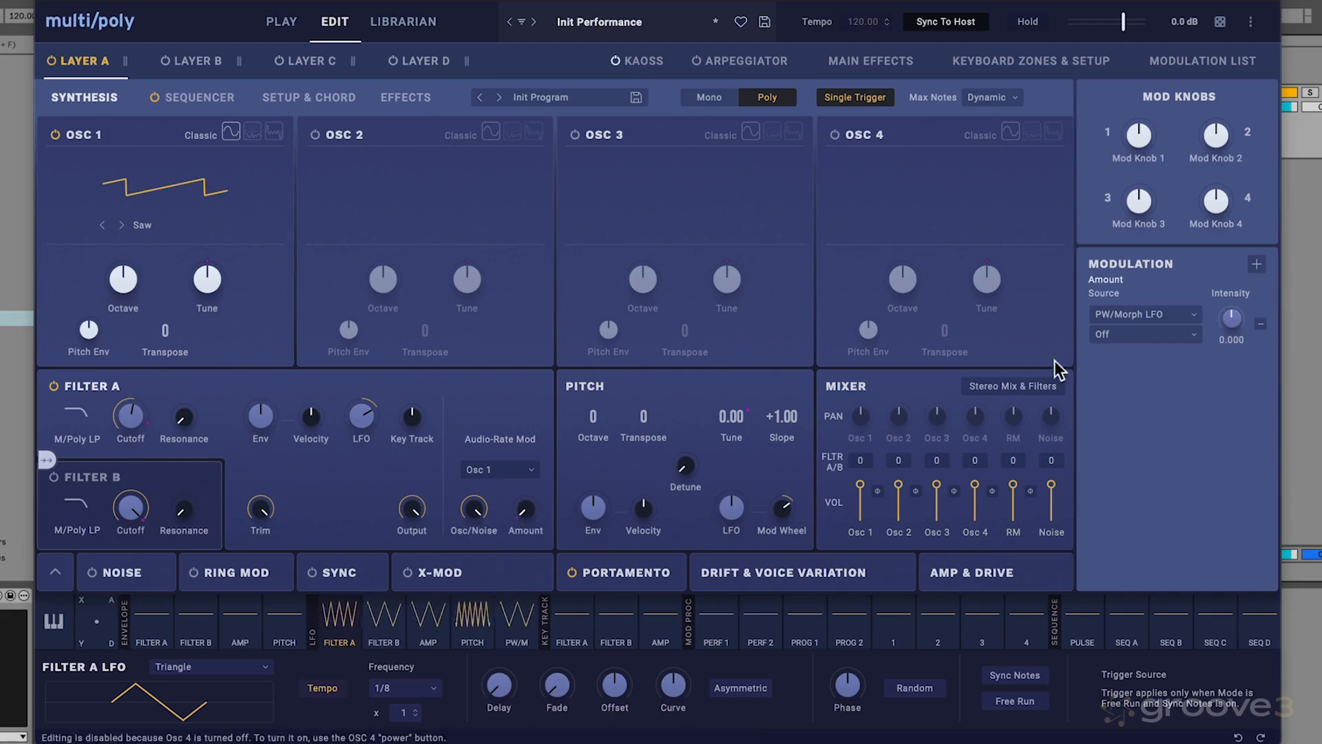
left_click_drag(1237, 320, 1240, 283)
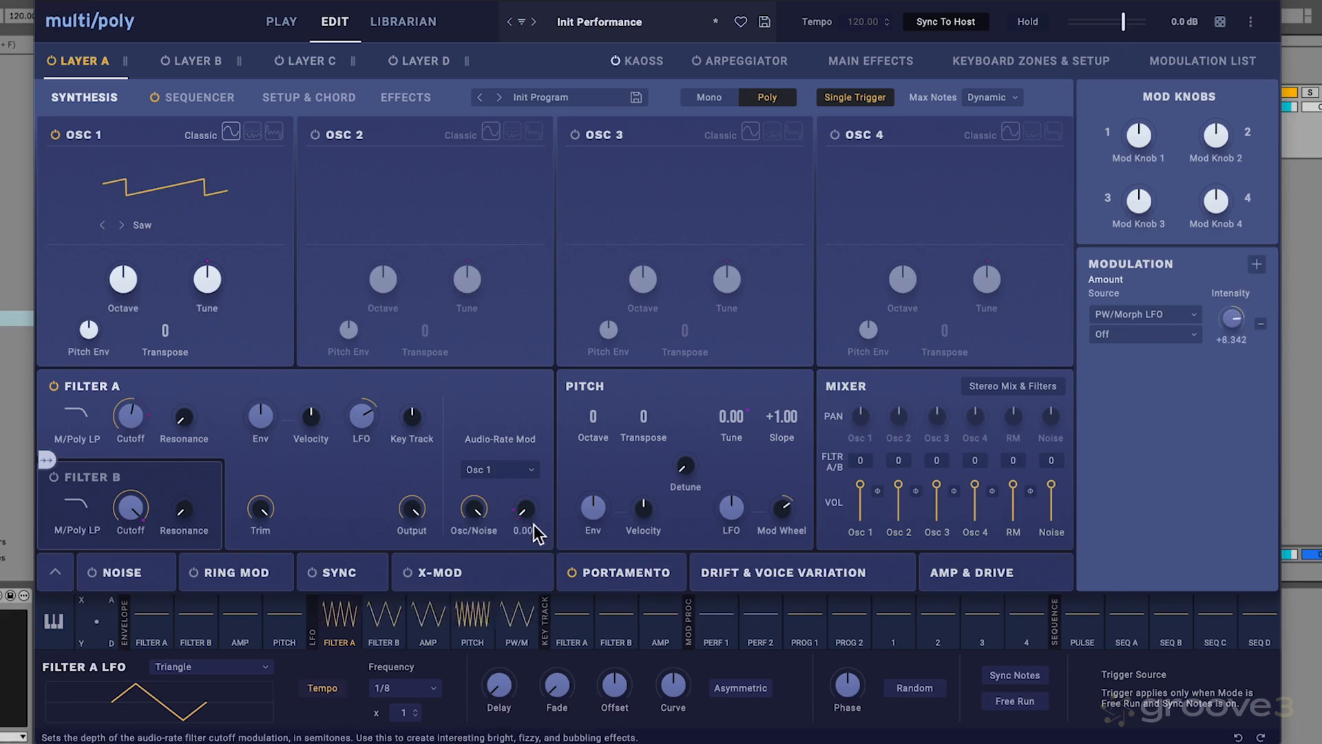
- Raise the frequency of the PW/Morph LFO to speed up its modulation of Filter A's audio-rate mod Amount
left_click(521, 617)
left_click(401, 679)
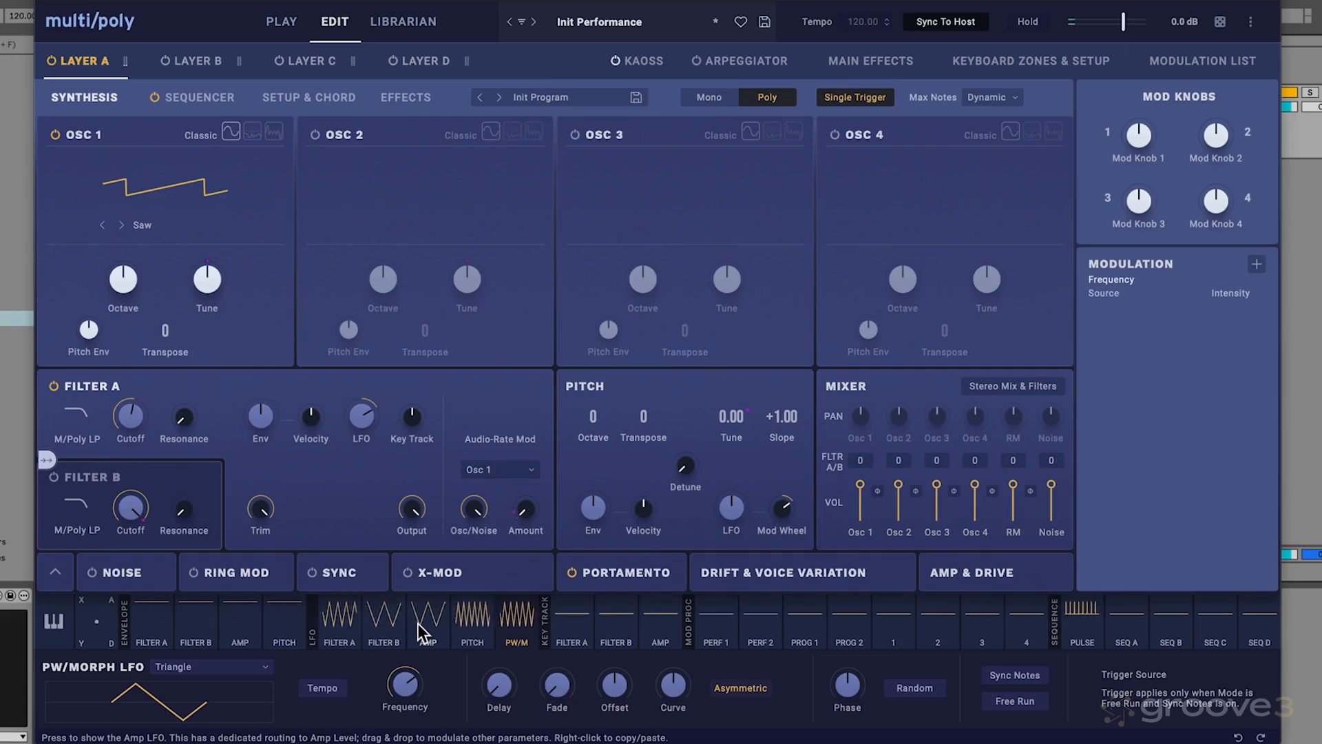
mouse_move(523, 513)
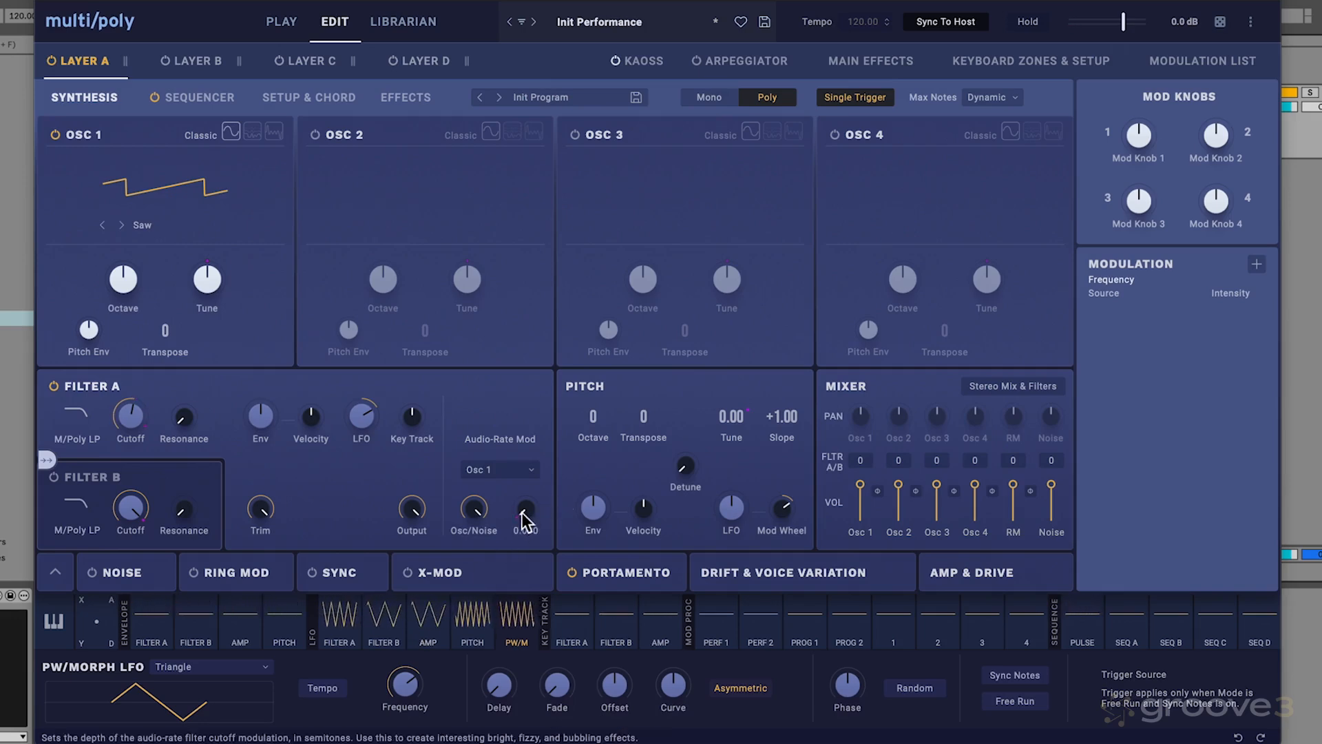